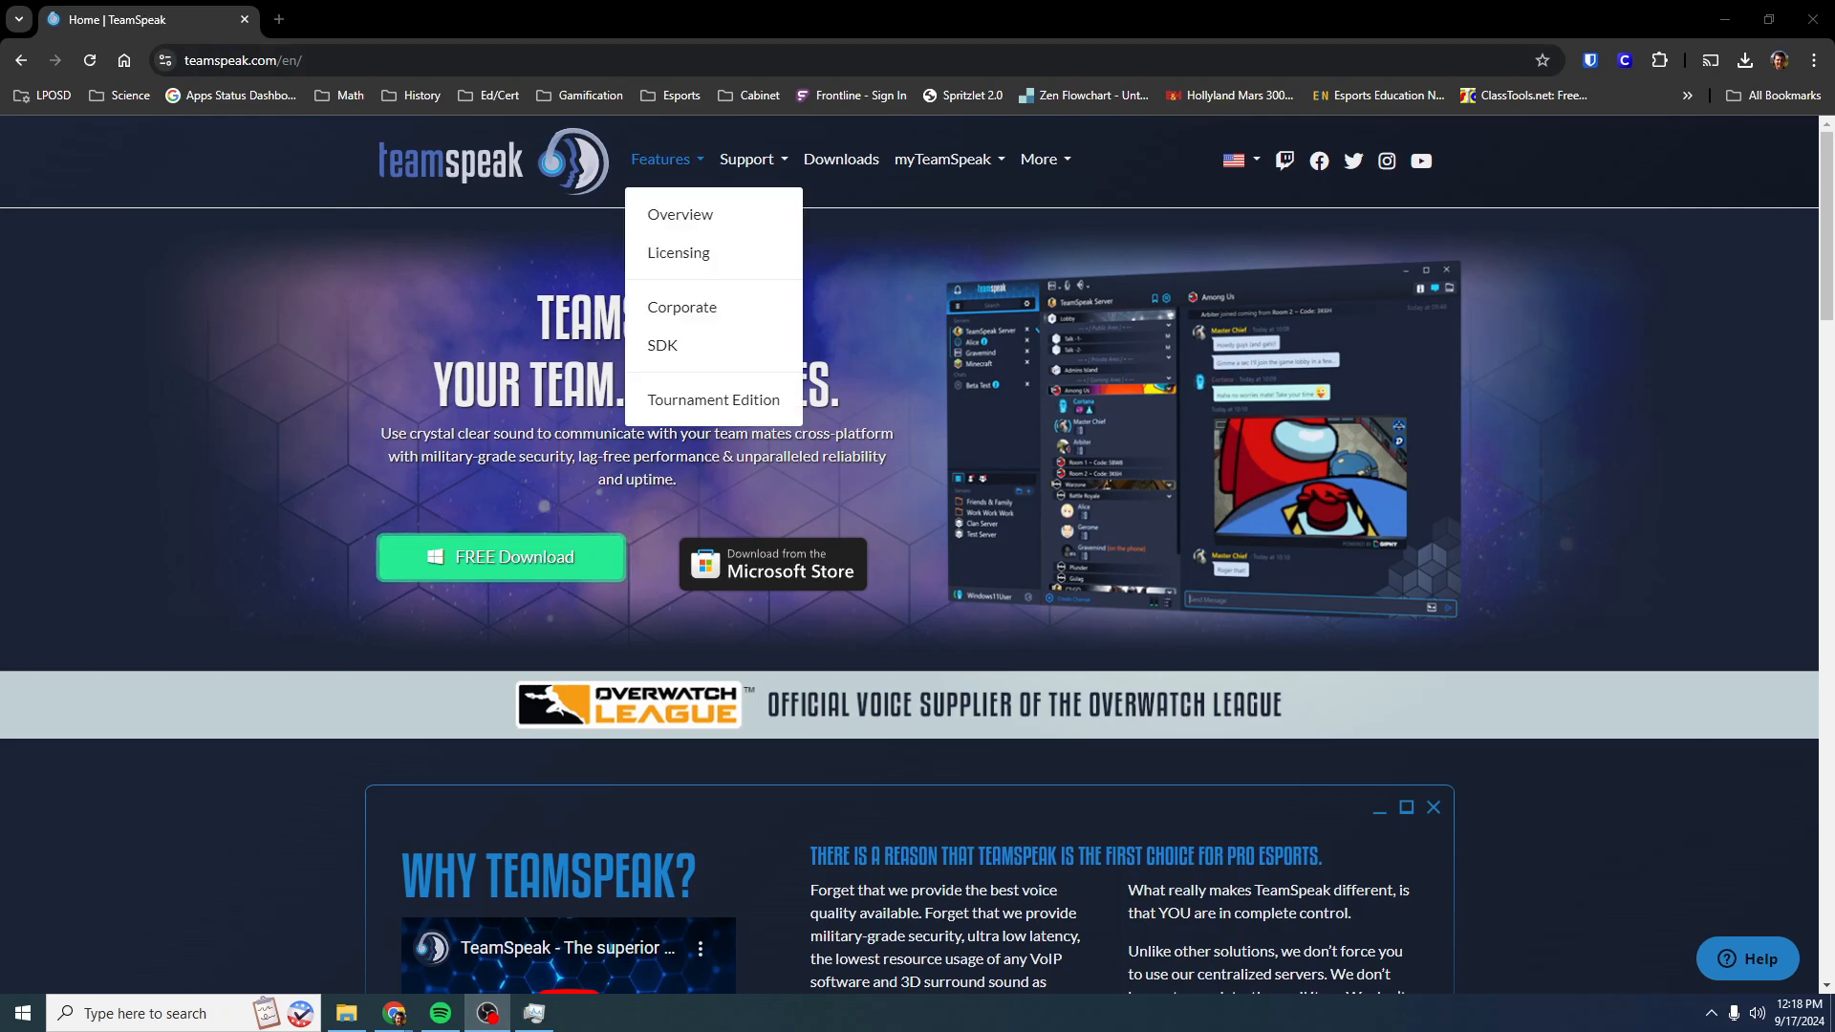
Go to the TeamSpeak website's Downloads page listing the TS5 client.
{"action": "left_click", "coordinate": [841, 159]}
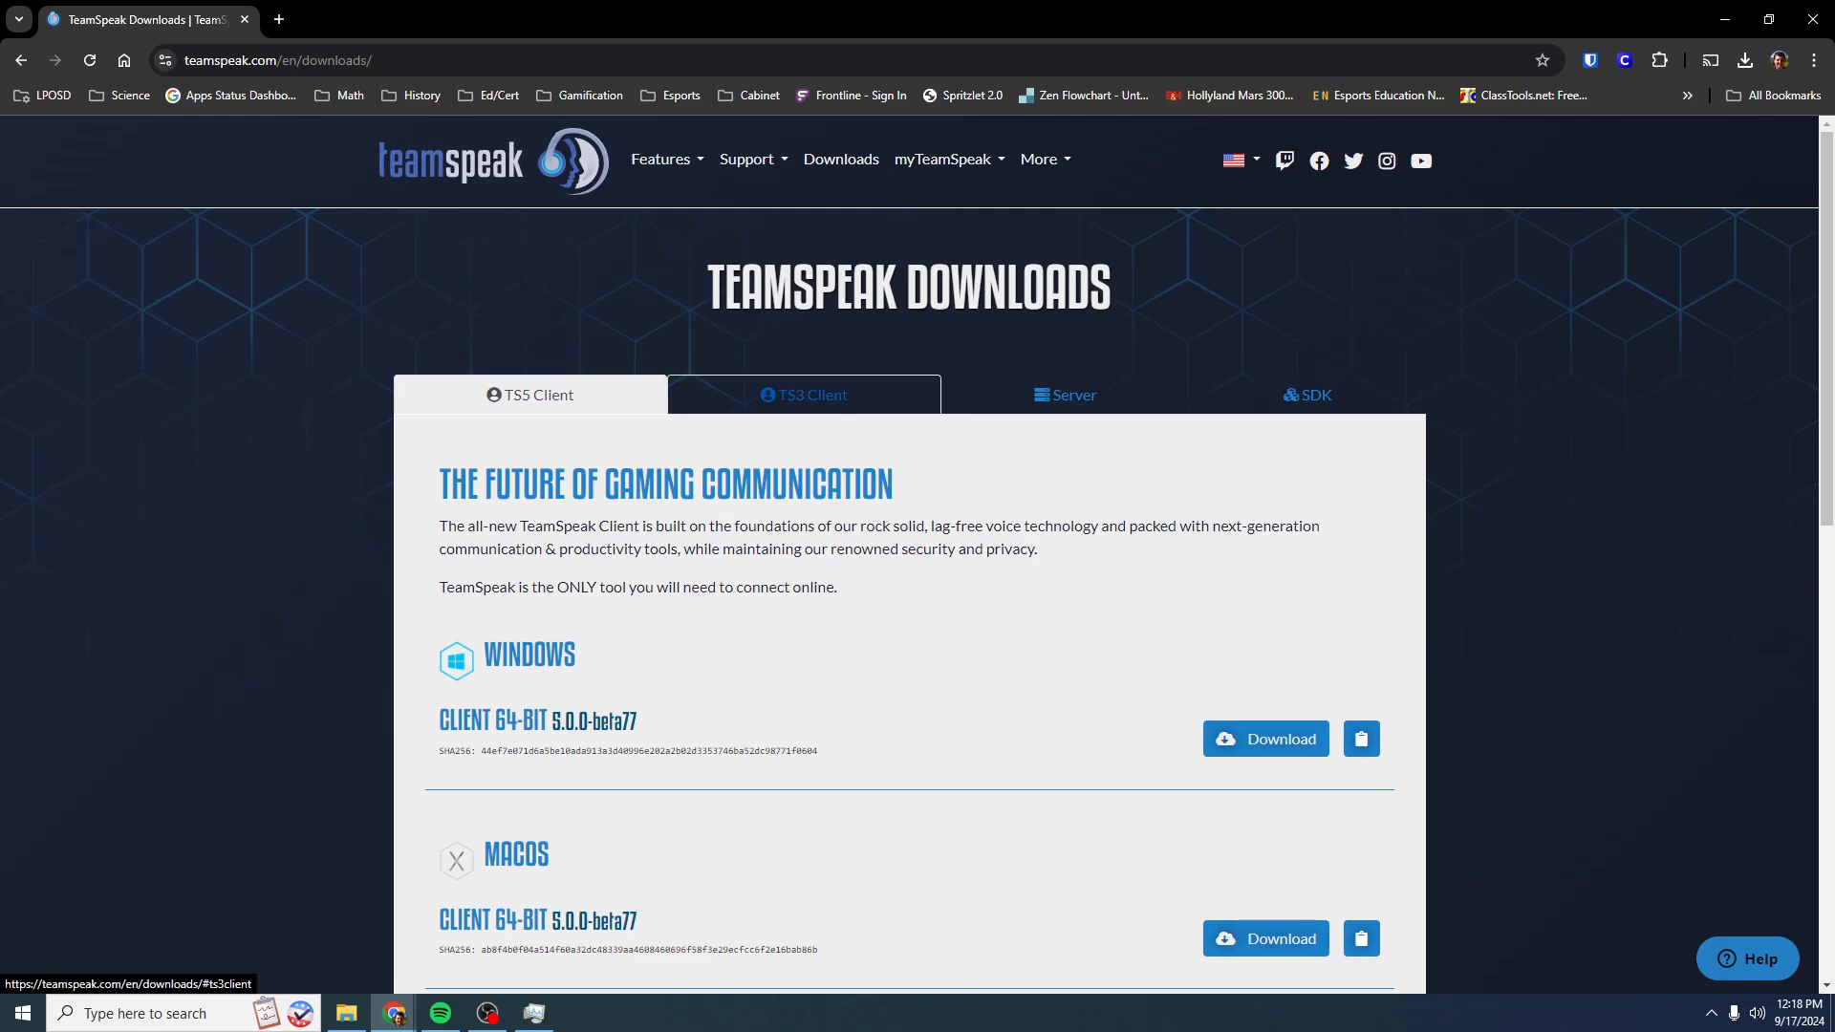
Download the Windows 64-bit server 3.13.7 zip from the Server tab and show it in its folder.
{"action": "left_click", "coordinate": [804, 394]}
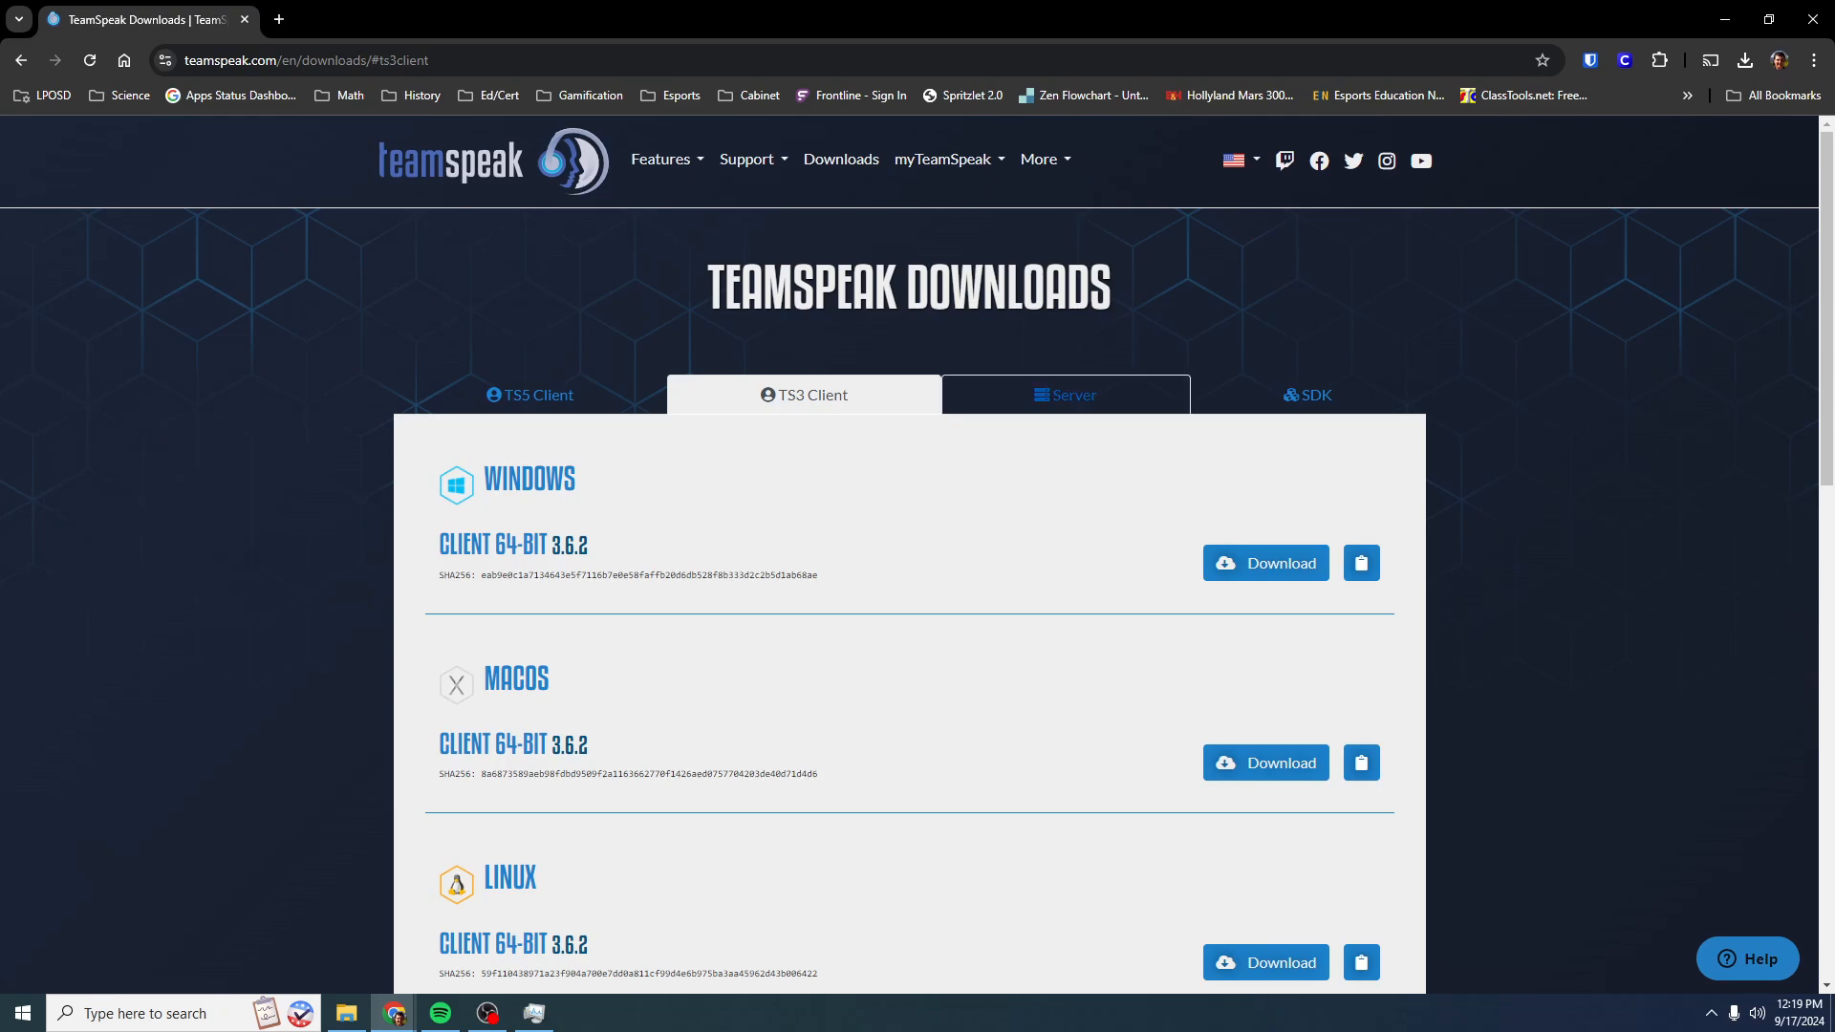
{"action": "left_click", "coordinate": [999, 406]}
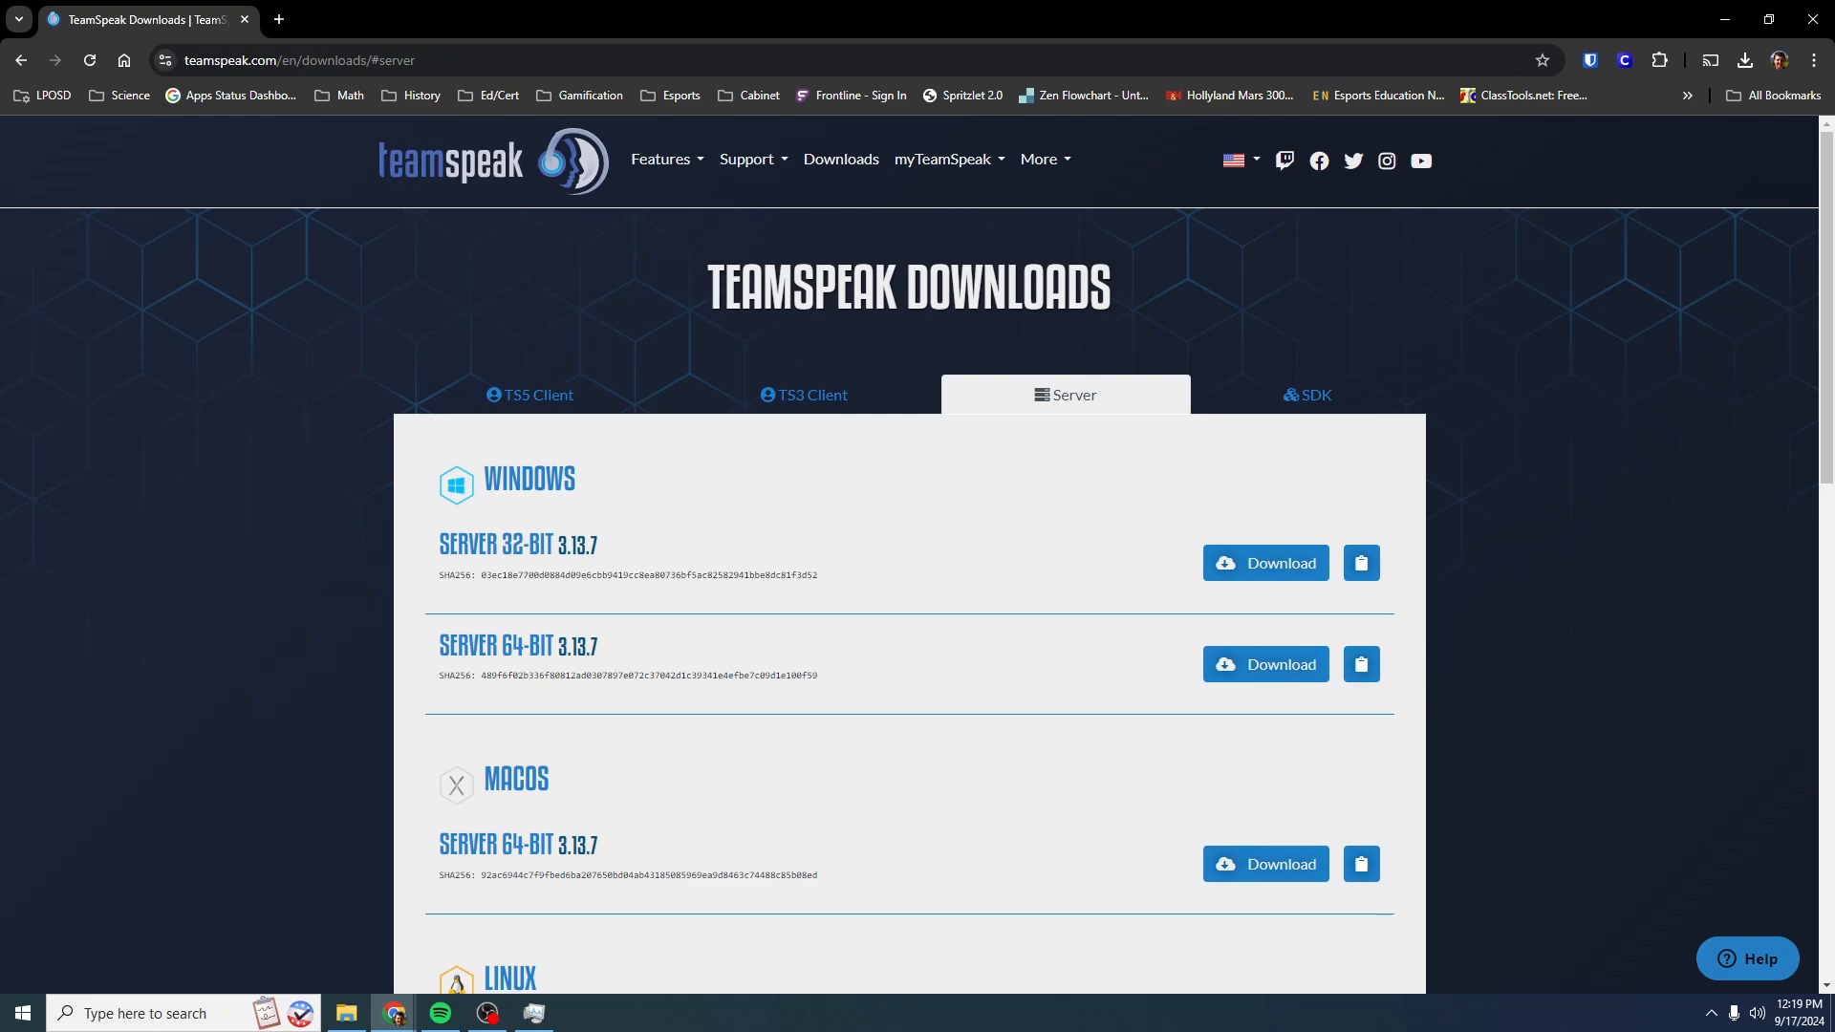
{"action": "scroll", "coordinate": [918, 573], "scroll_direction": "down", "scroll_amount": 5}
{"action": "scroll", "coordinate": [917, 574], "scroll_direction": "up", "scroll_amount": 4}
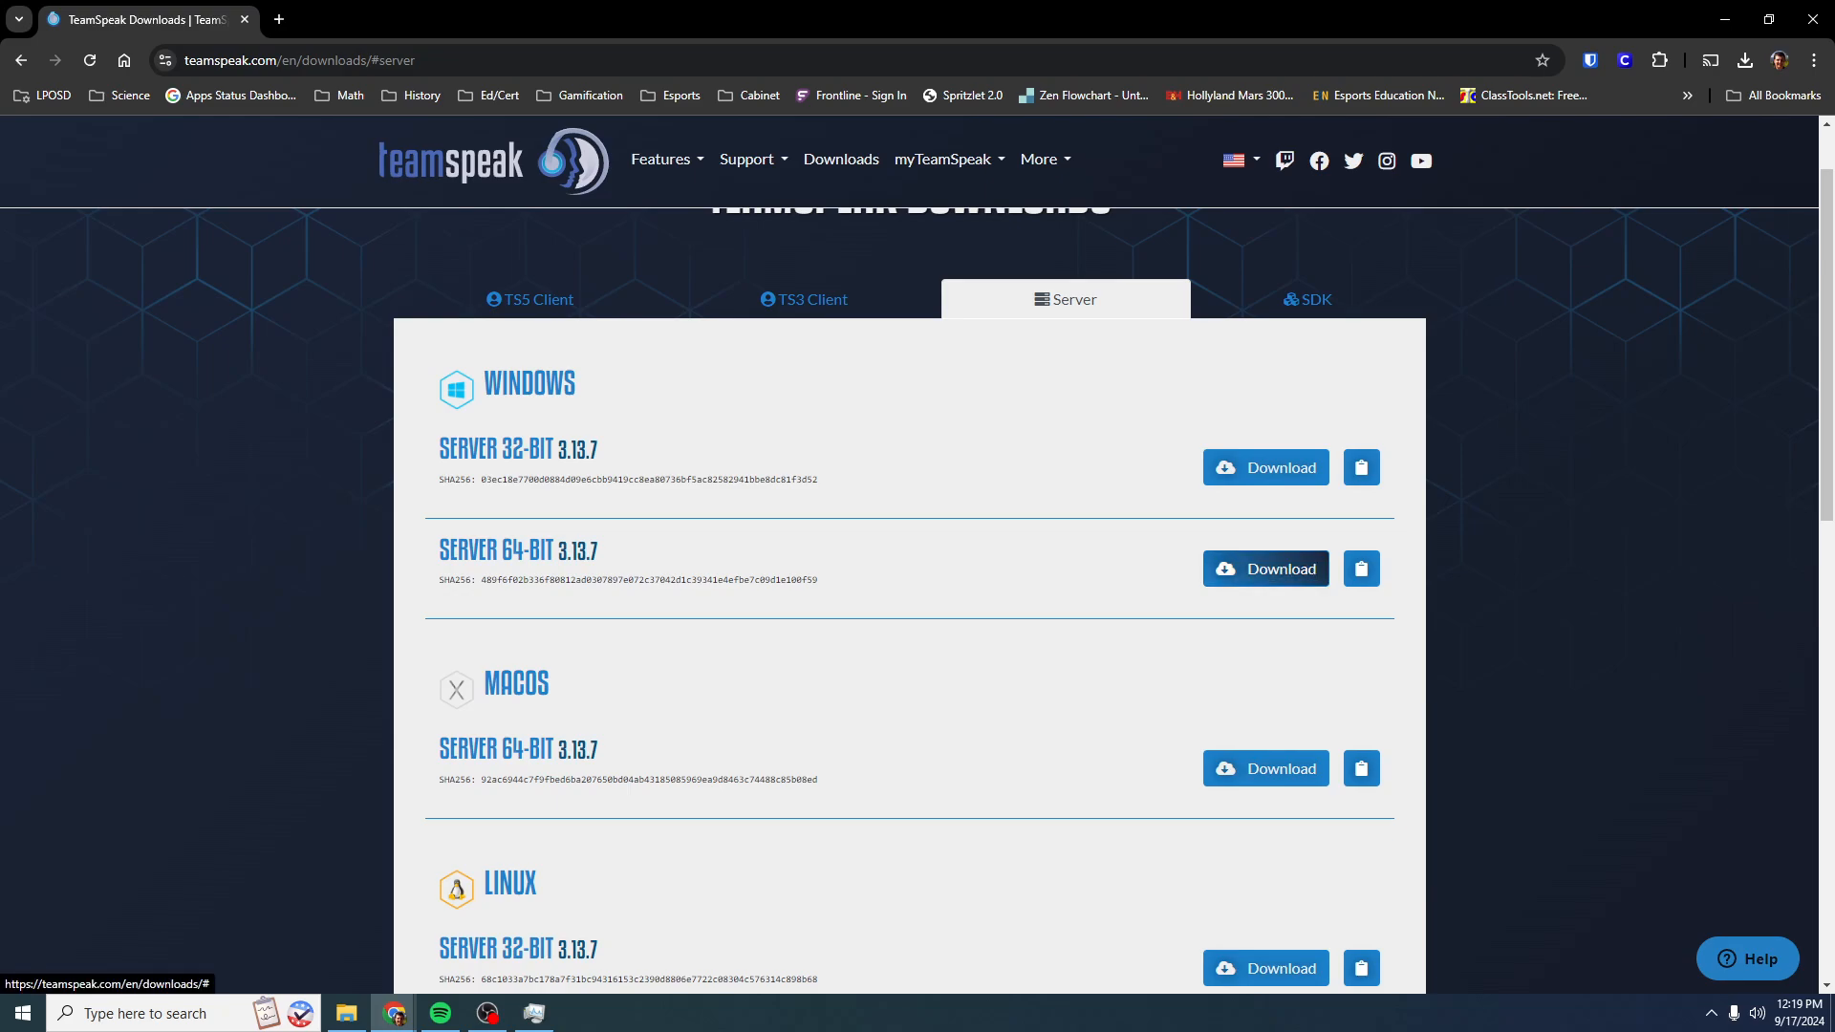
{"action": "left_click", "coordinate": [1271, 568]}
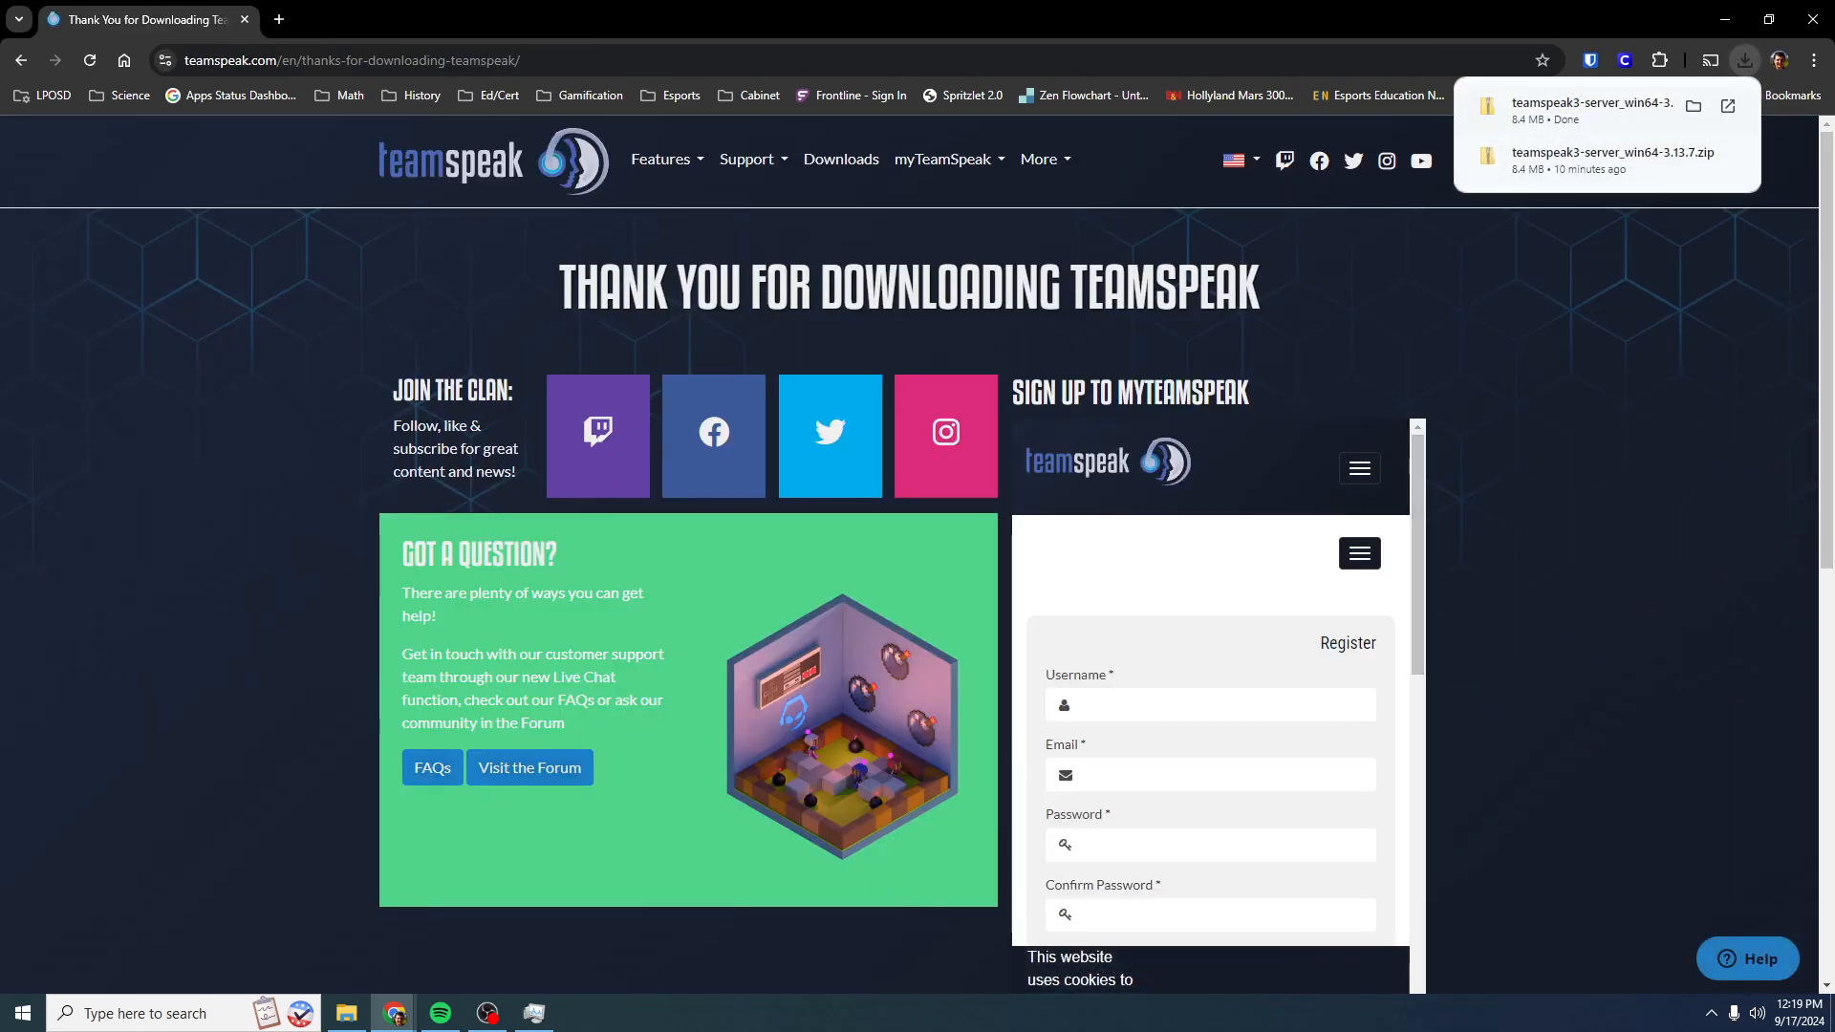
{"action": "left_click", "coordinate": [1726, 105]}
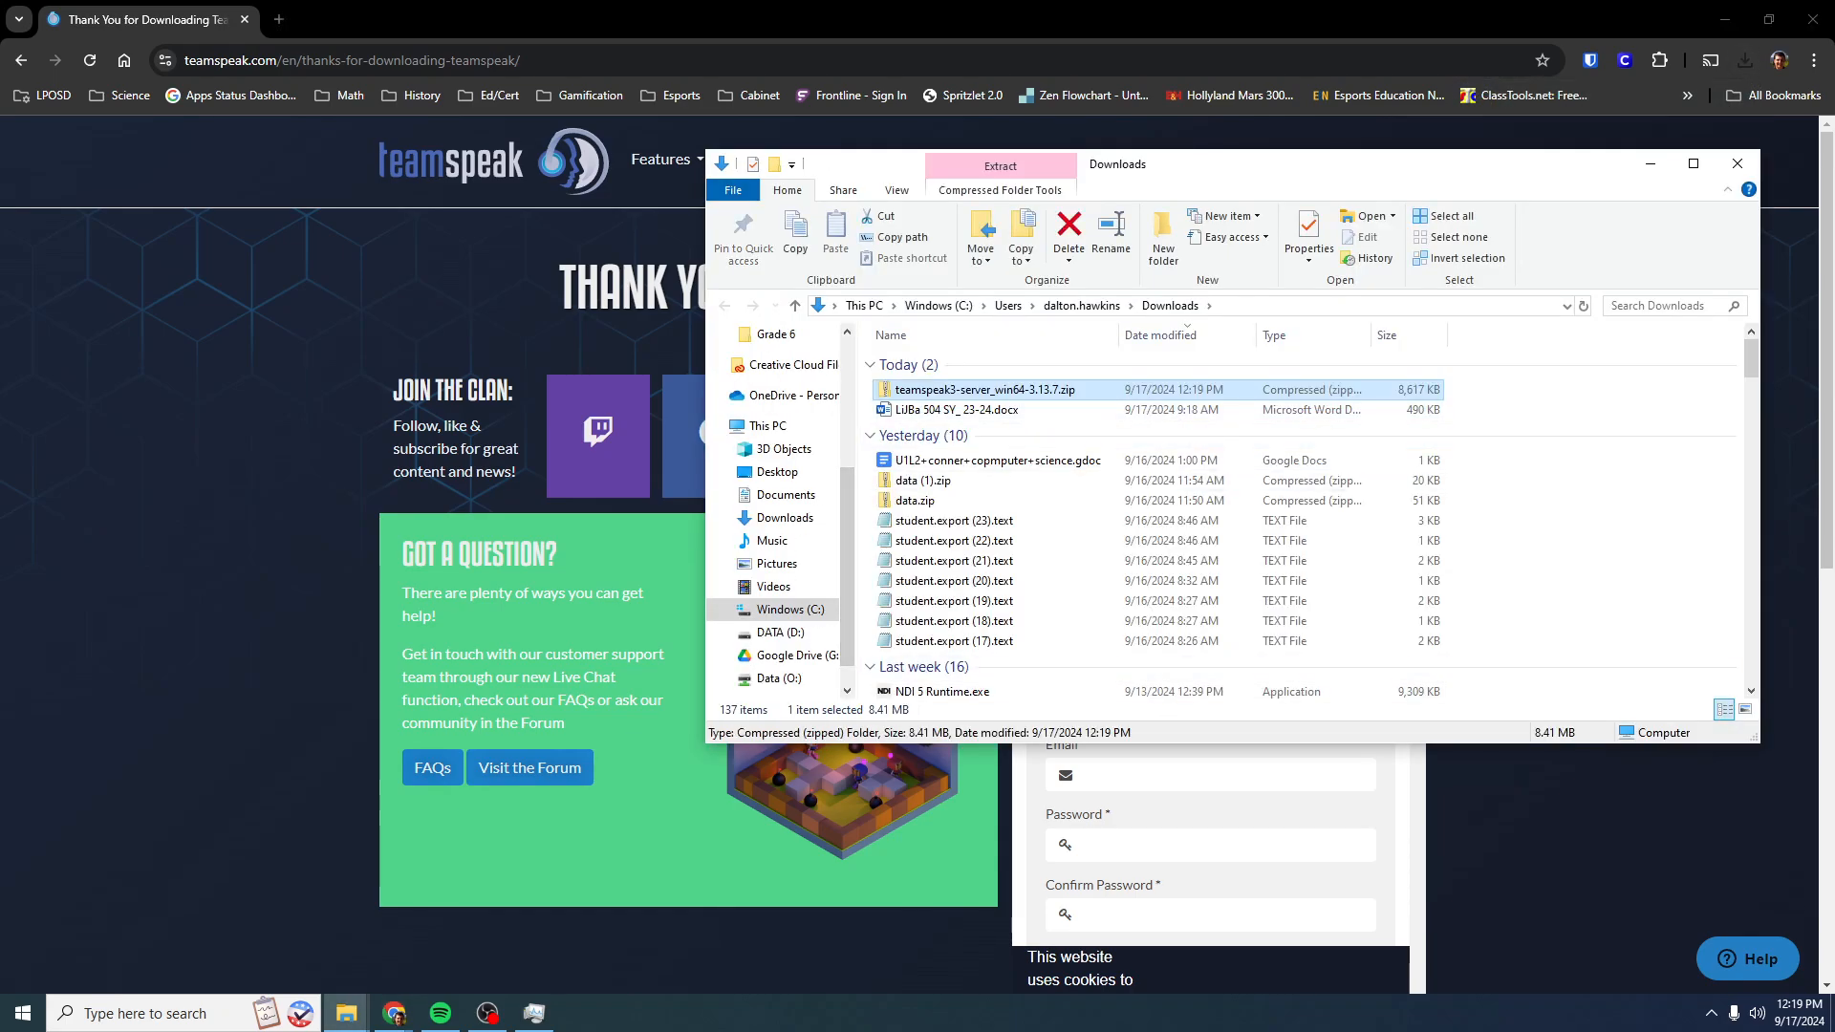
Extract teamspeak3-server_win64-3.13.7.zip to DATA (D:) and open the teamspeak3-server_win64 folder.
{"action": "right_click", "coordinate": [1016, 390]}
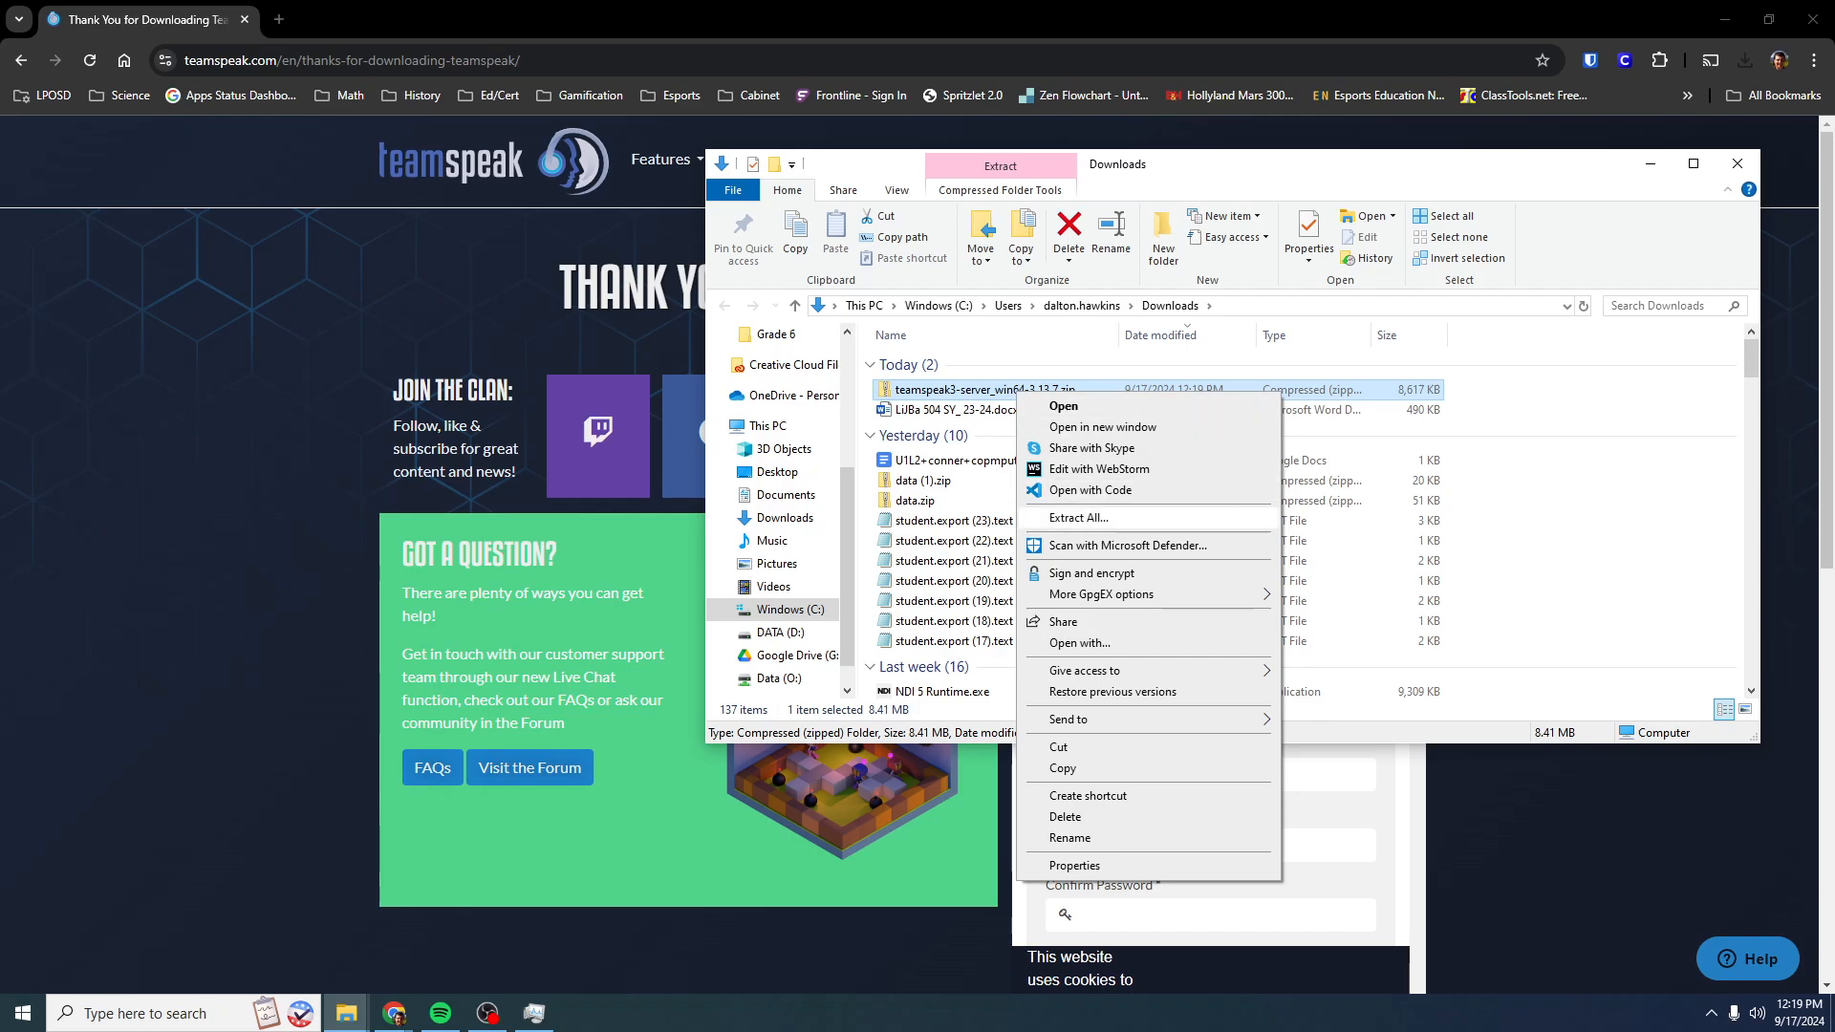
{"action": "left_click", "coordinate": [1078, 517]}
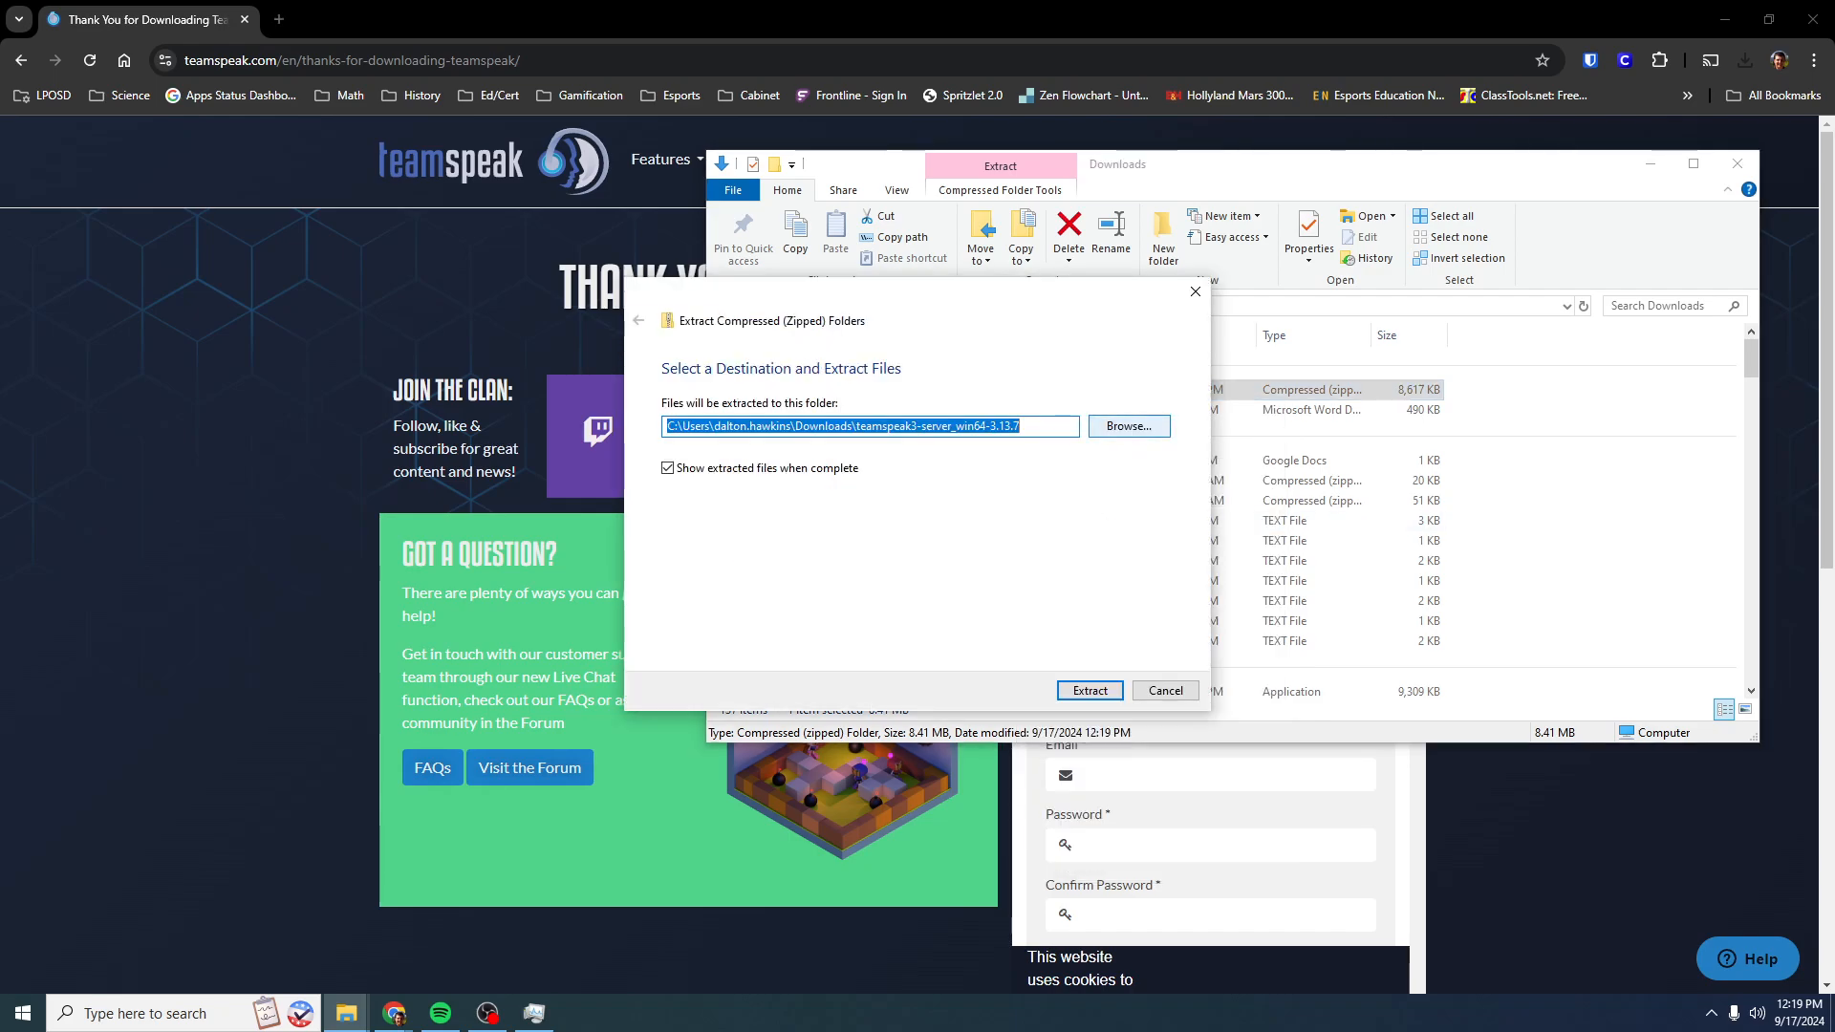
{"action": "left_click", "coordinate": [1128, 426]}
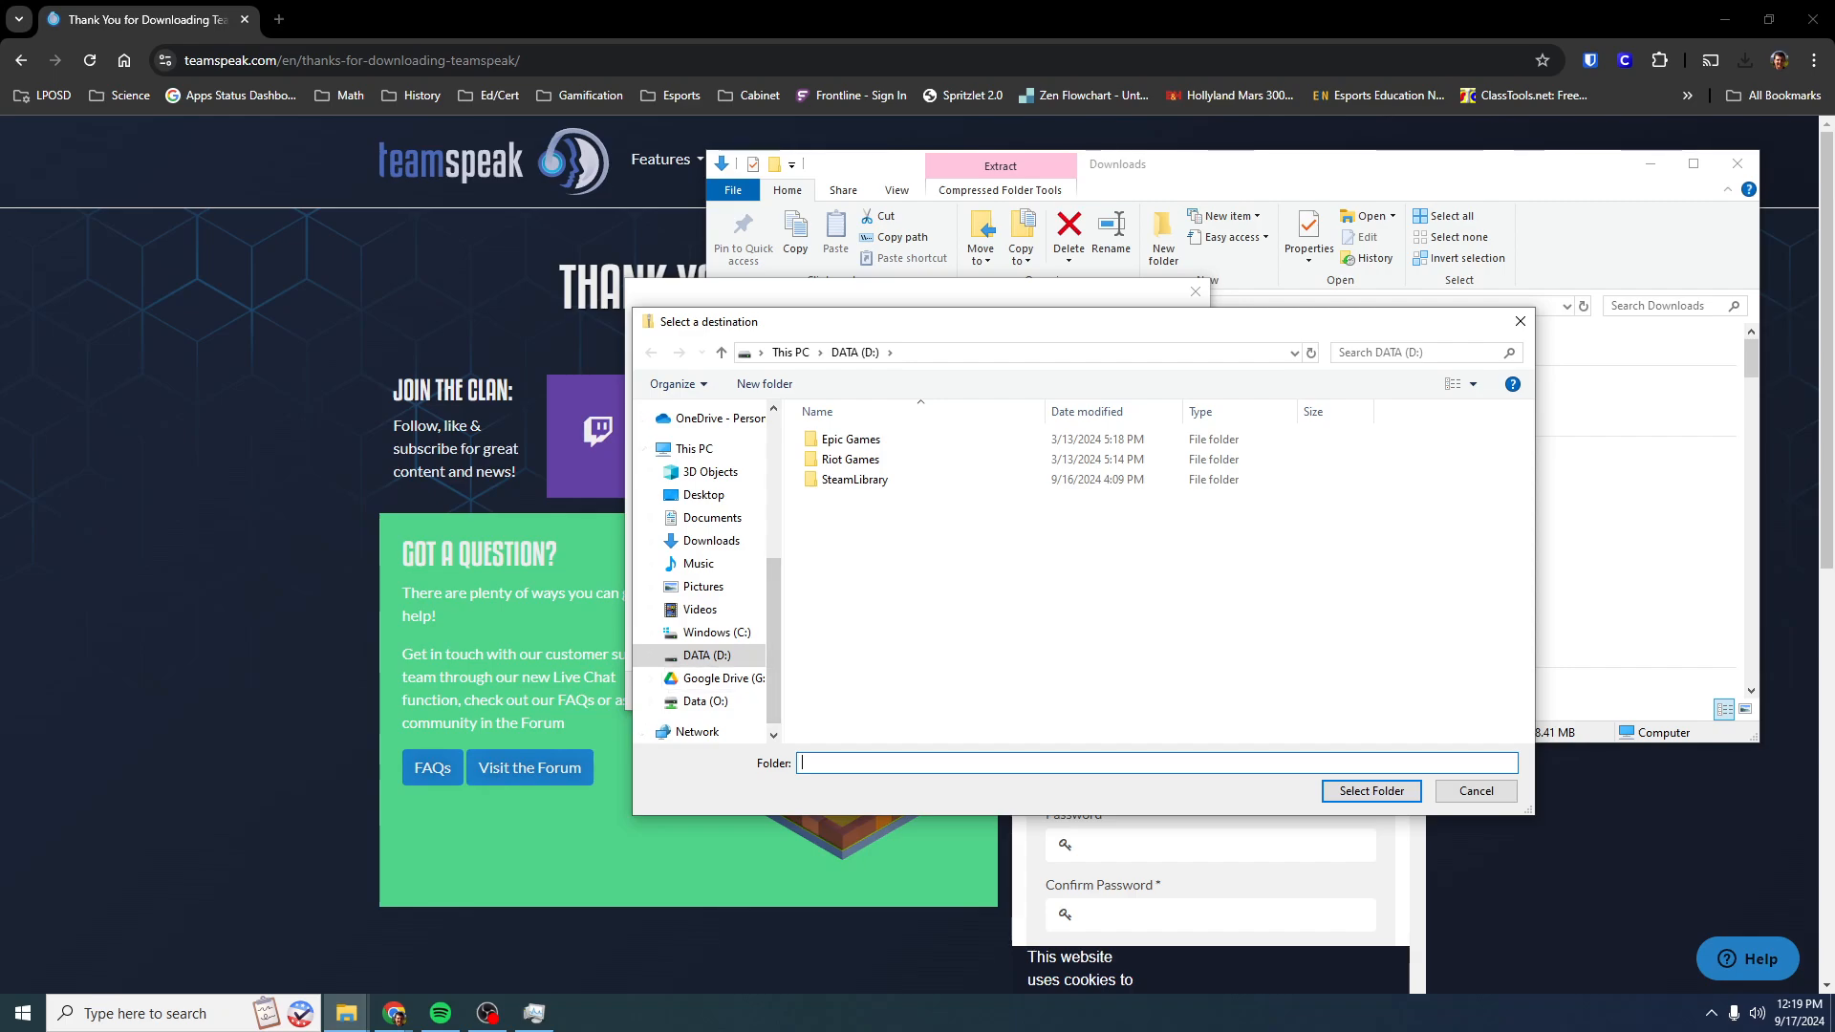
{"action": "left_click", "coordinate": [1372, 790]}
{"action": "key", "text": "Return"}
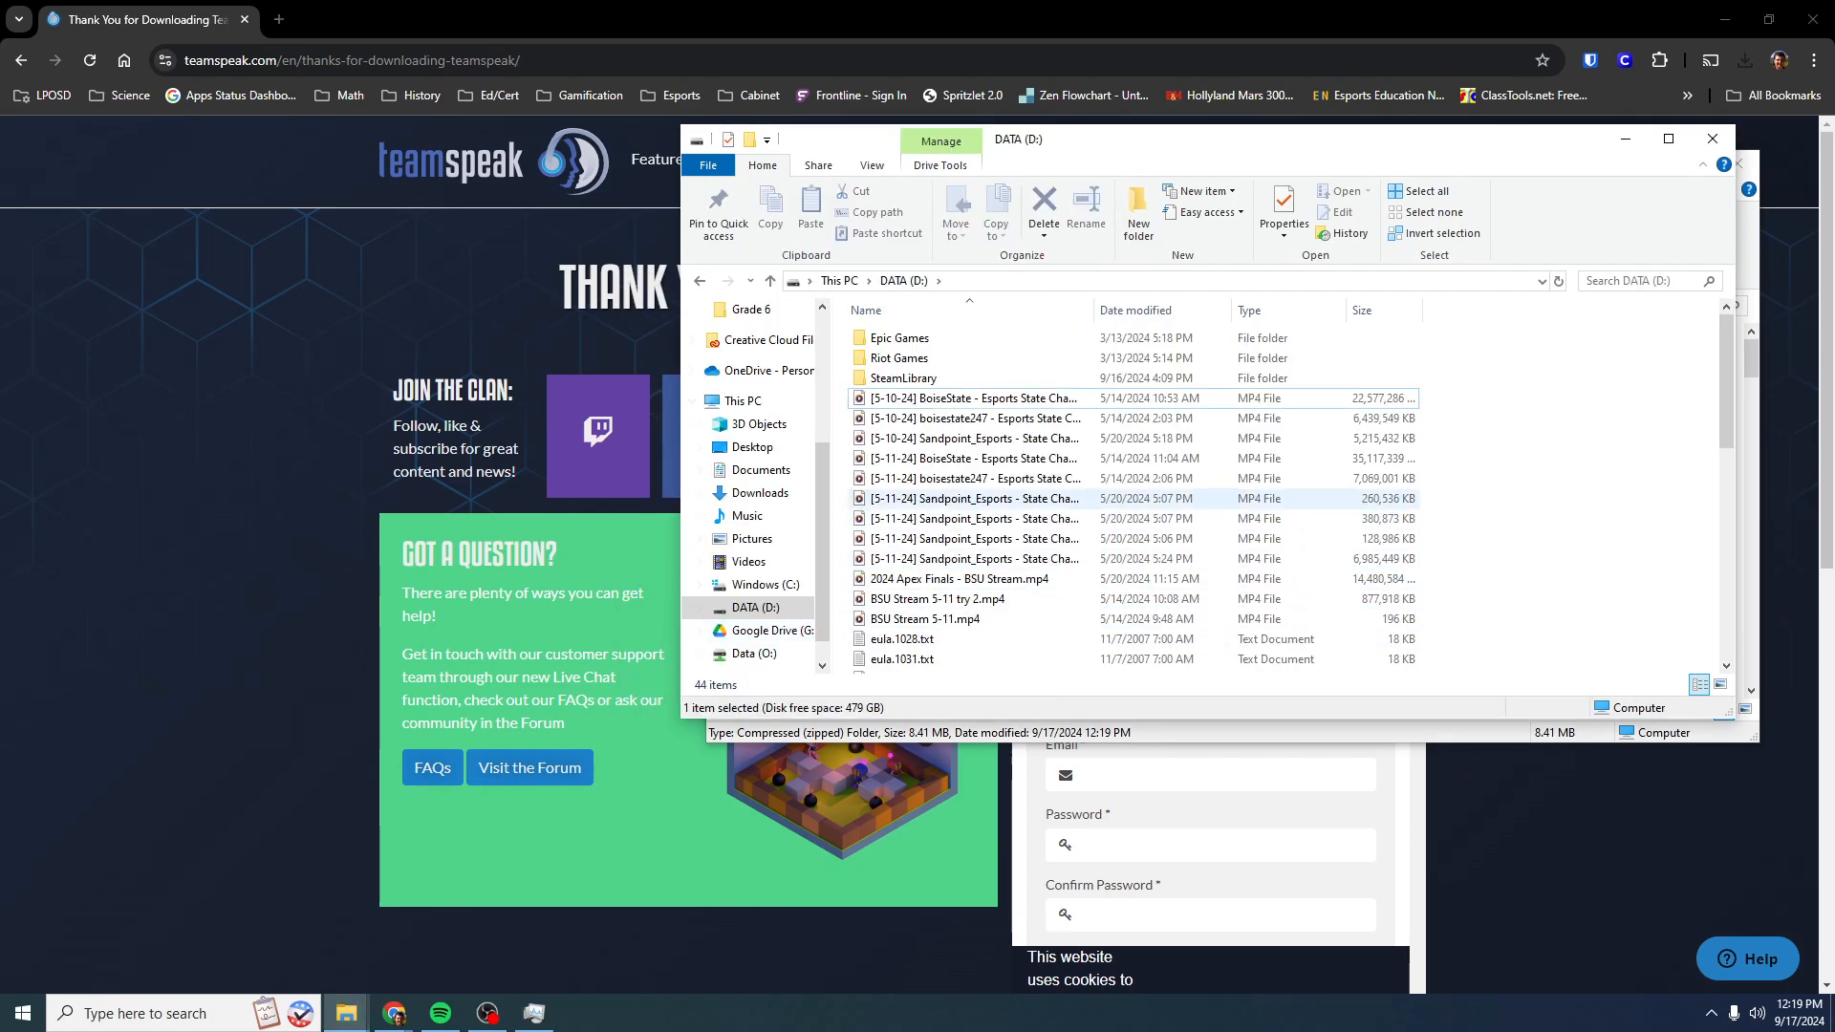
{"action": "scroll", "coordinate": [955, 450], "scroll_direction": "down", "scroll_amount": 5}
{"action": "scroll", "coordinate": [956, 450], "scroll_direction": "up", "scroll_amount": 5}
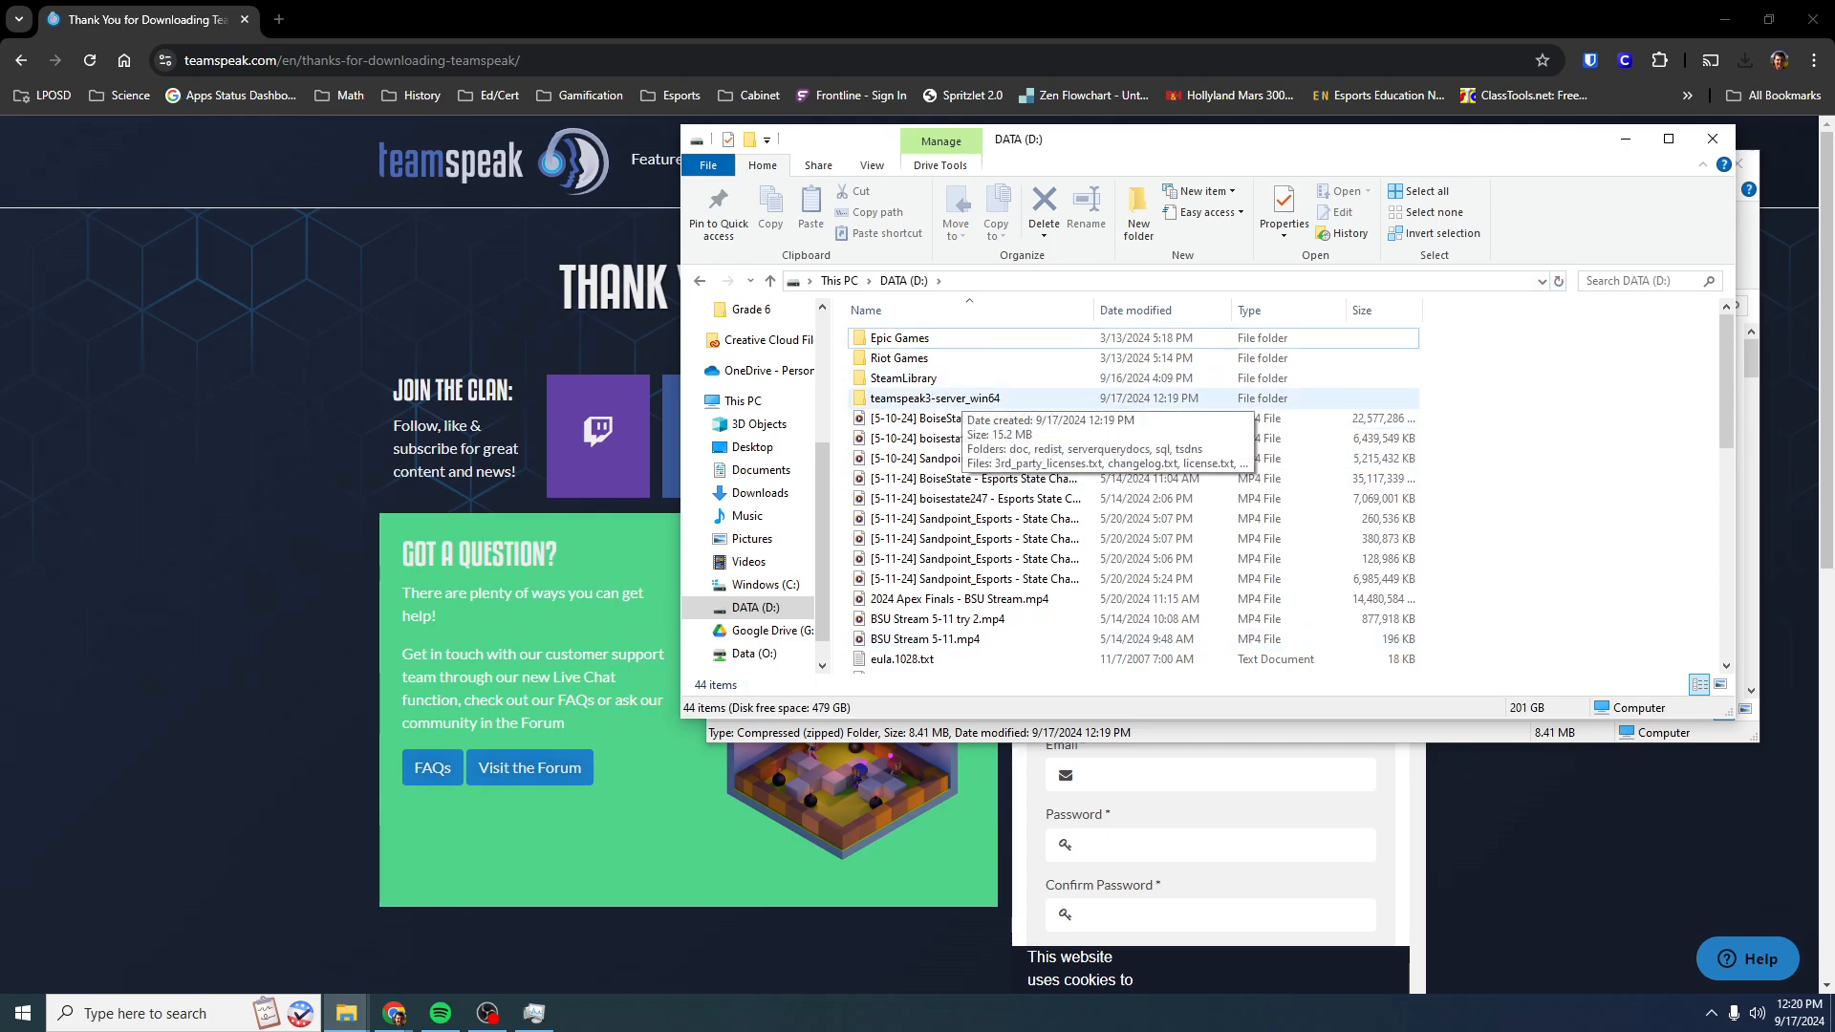
{"action": "double_click", "coordinate": [946, 399]}
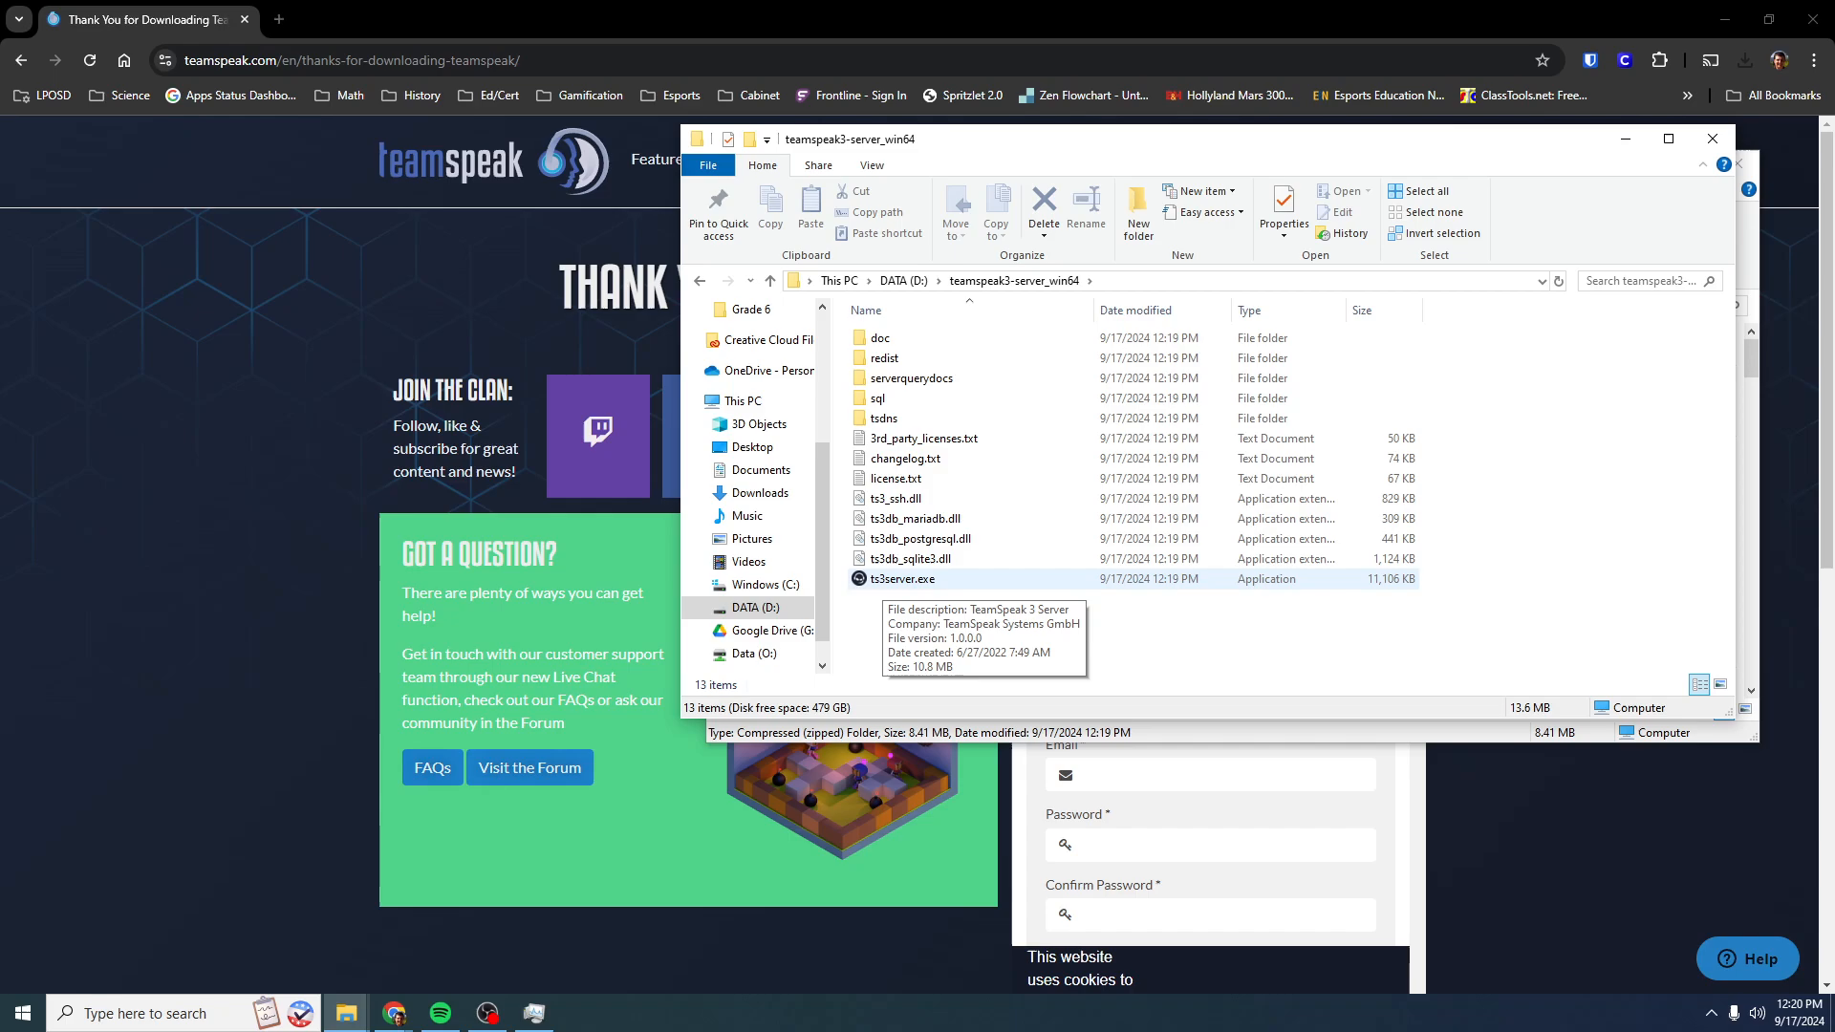
Launch ts3server.exe and accept the server license agreement.
{"action": "mouse_move", "coordinate": [533, 1013]}
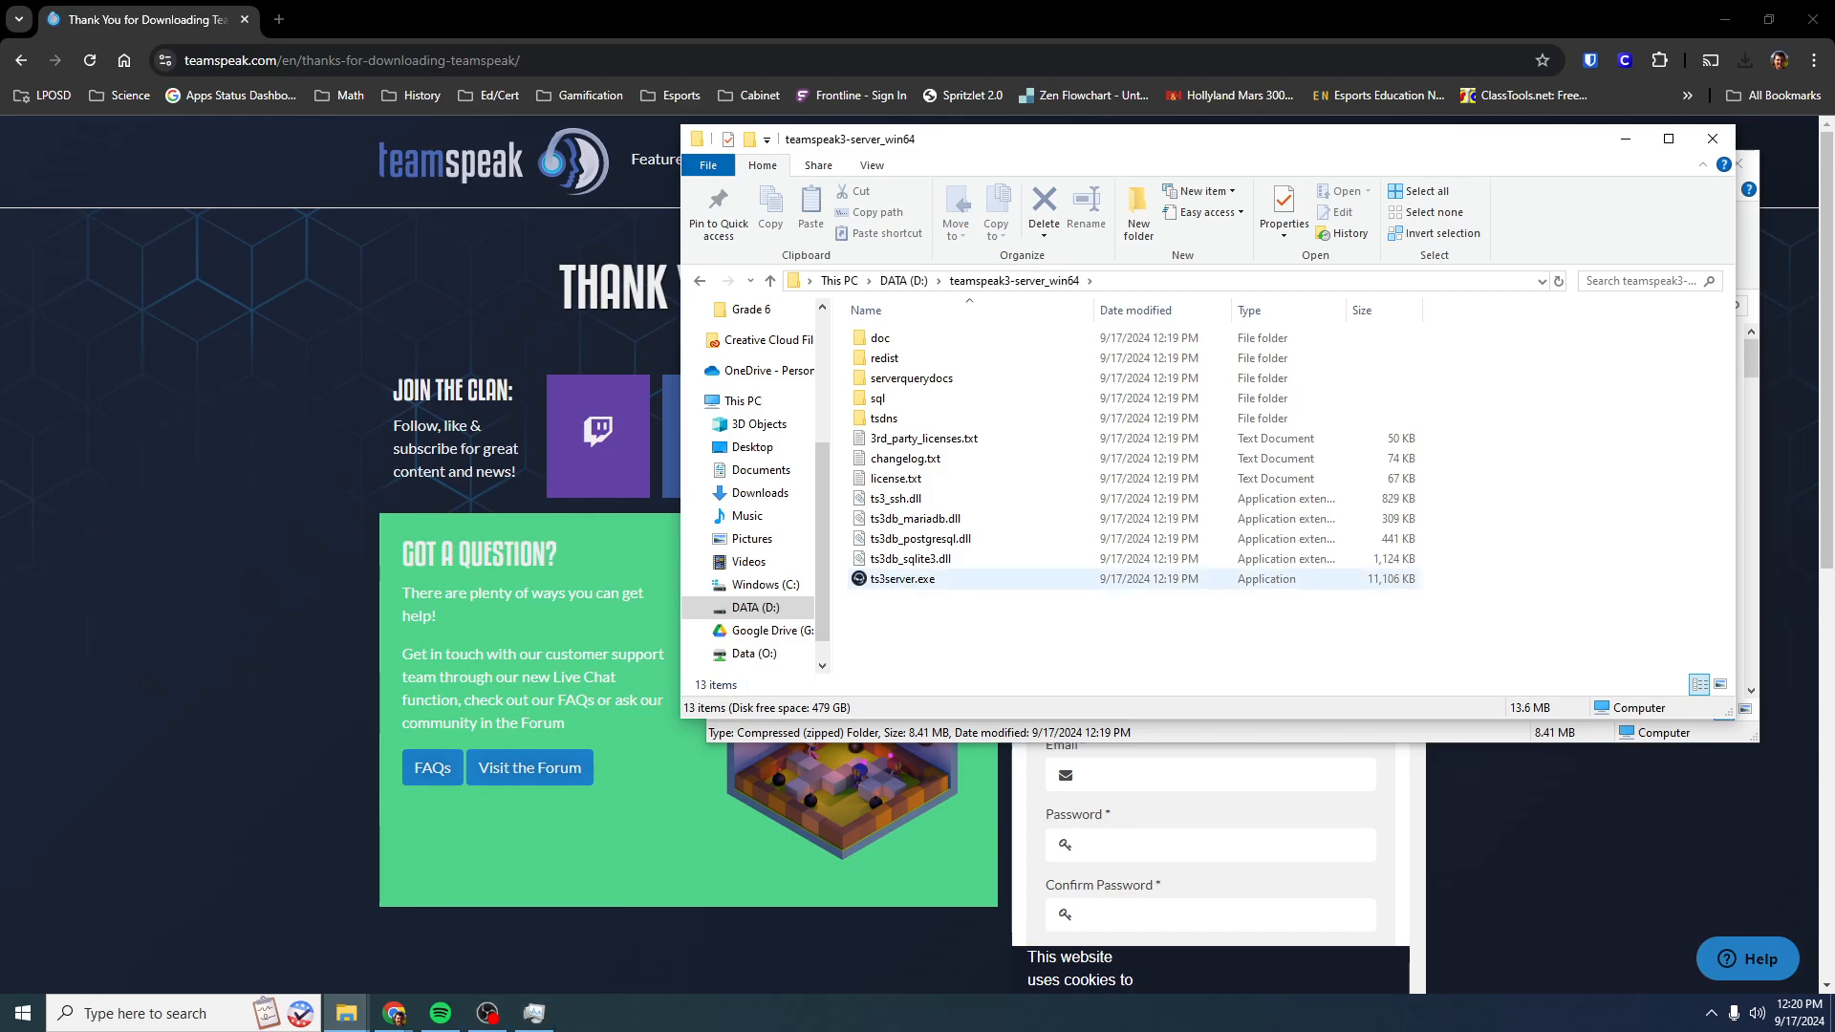
{"action": "double_click", "coordinate": [902, 578]}
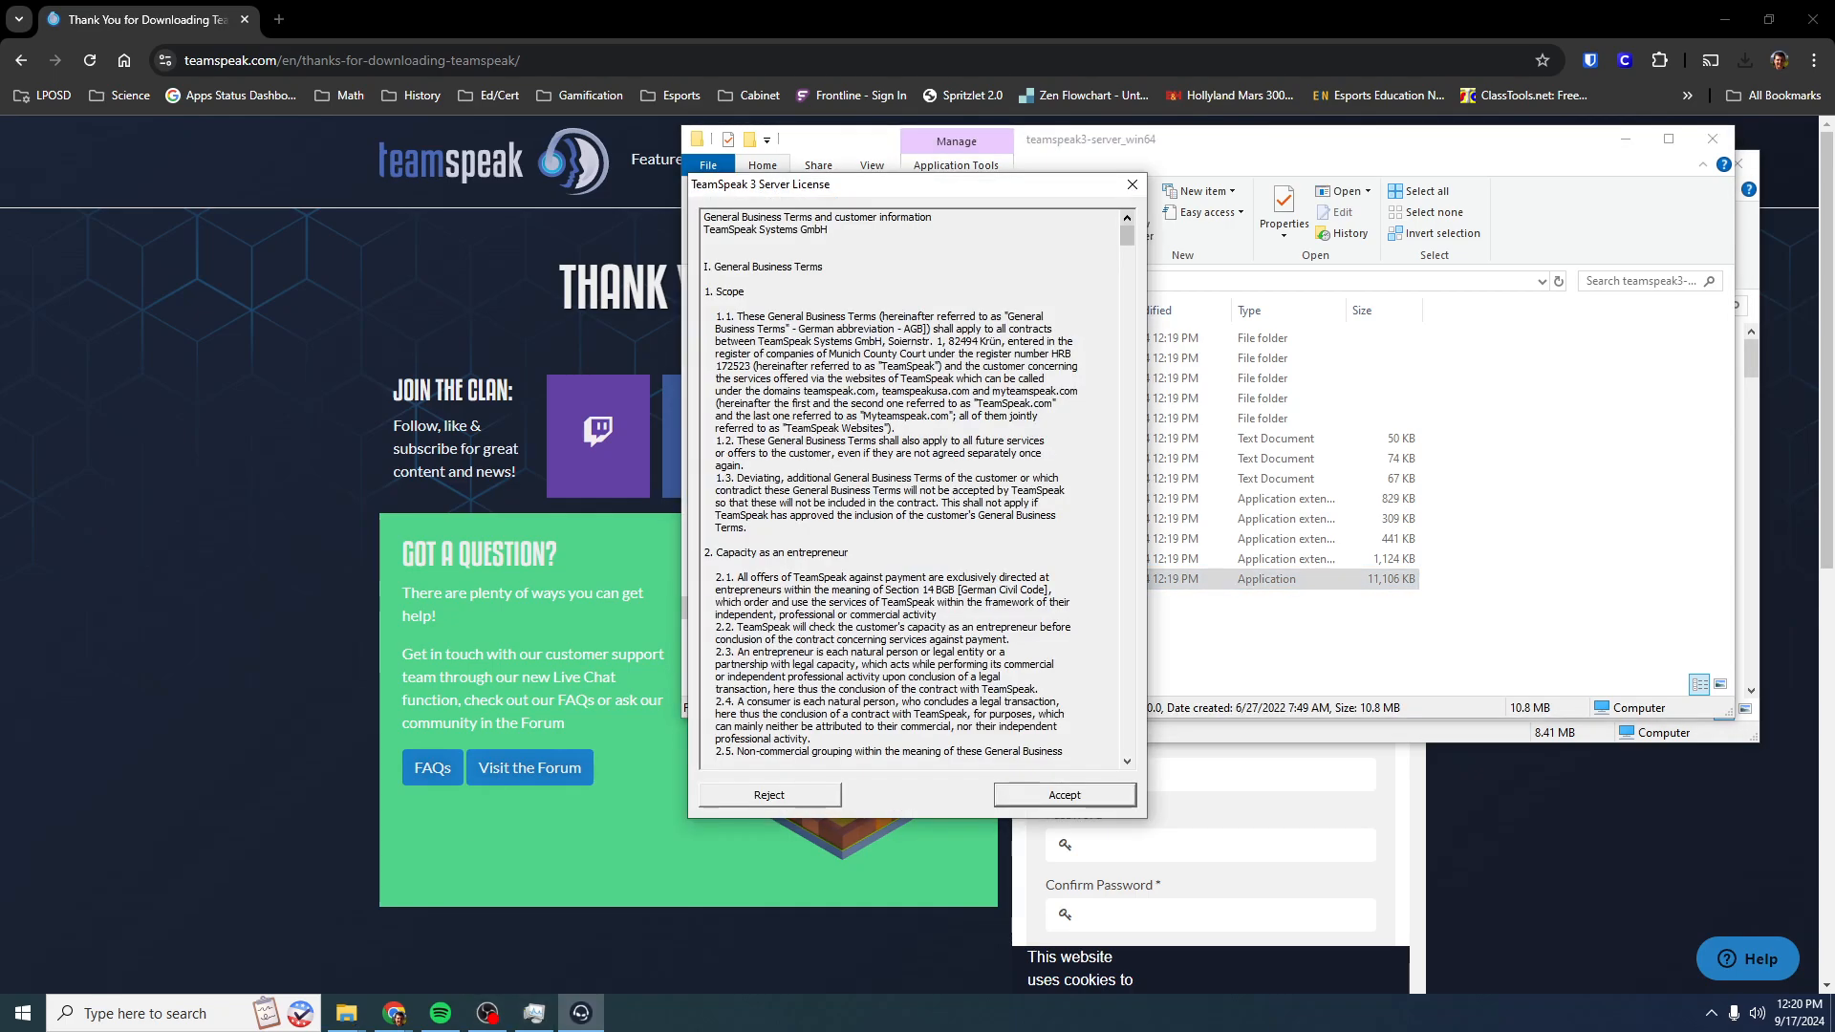
{"action": "left_click_drag", "start_coordinate": [1127, 229], "coordinate": [1127, 743]}
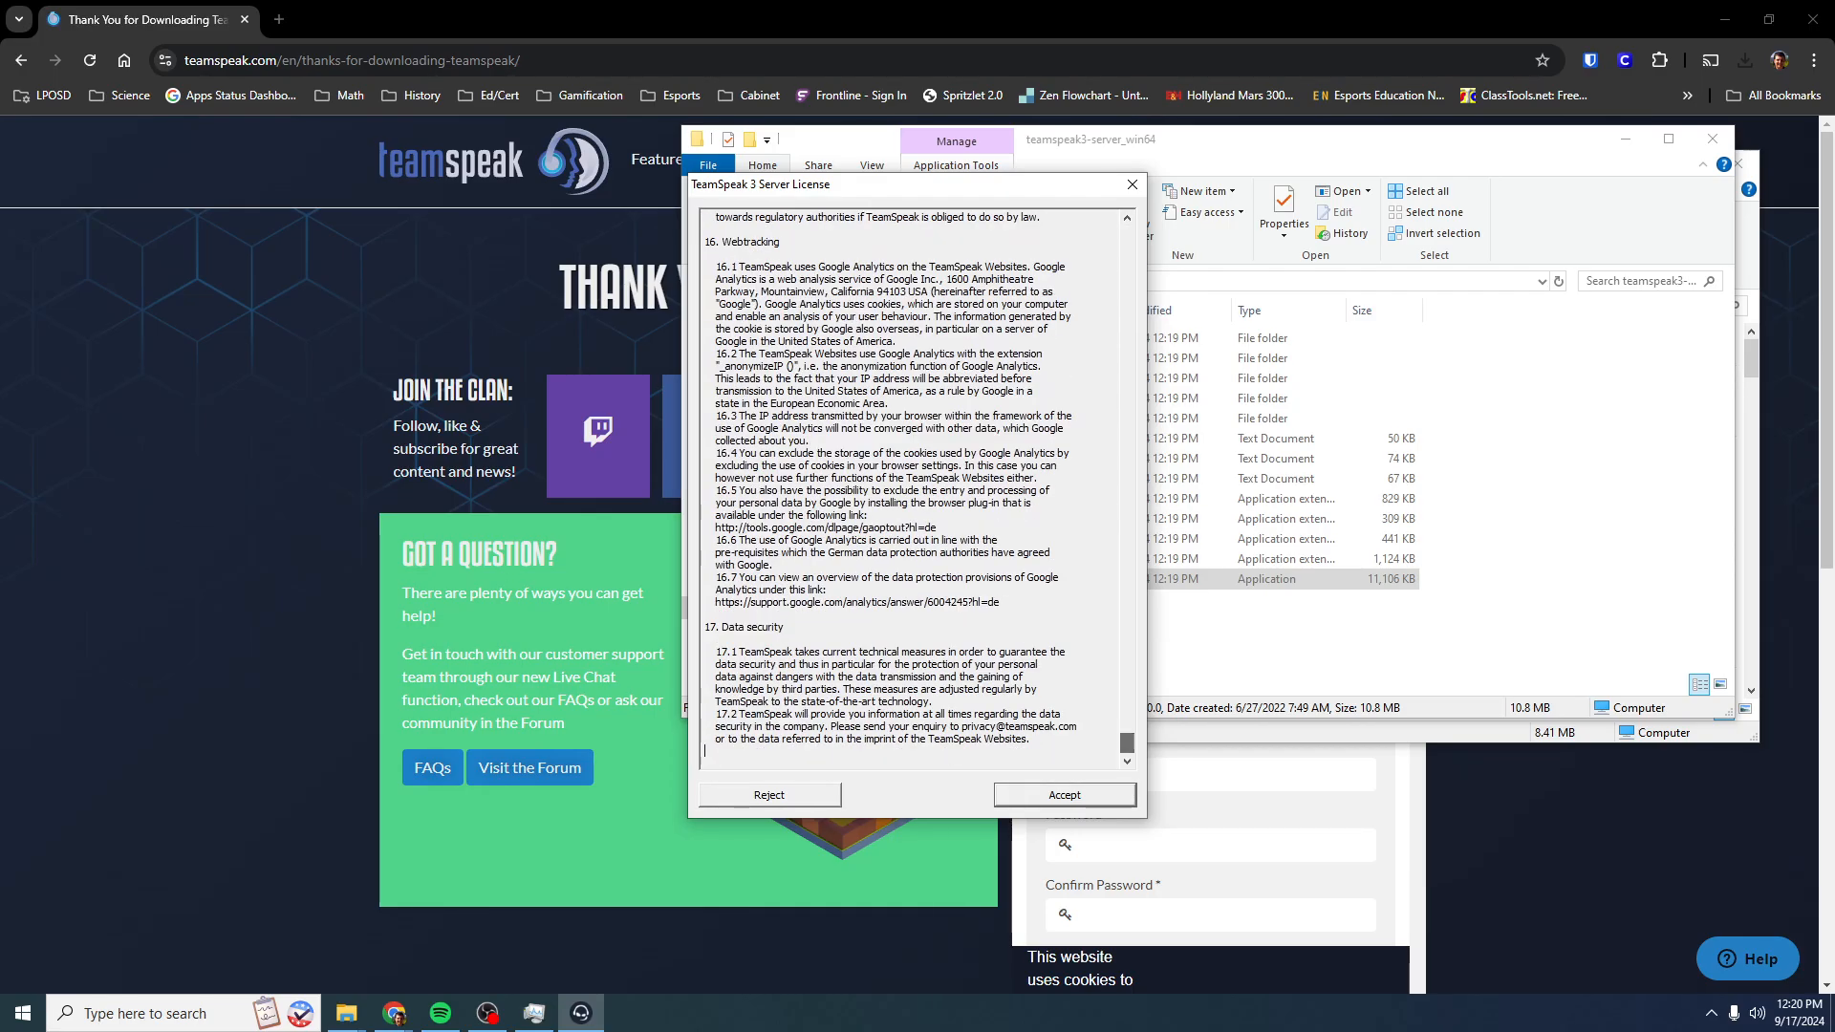
{"action": "left_click", "coordinate": [1064, 794]}
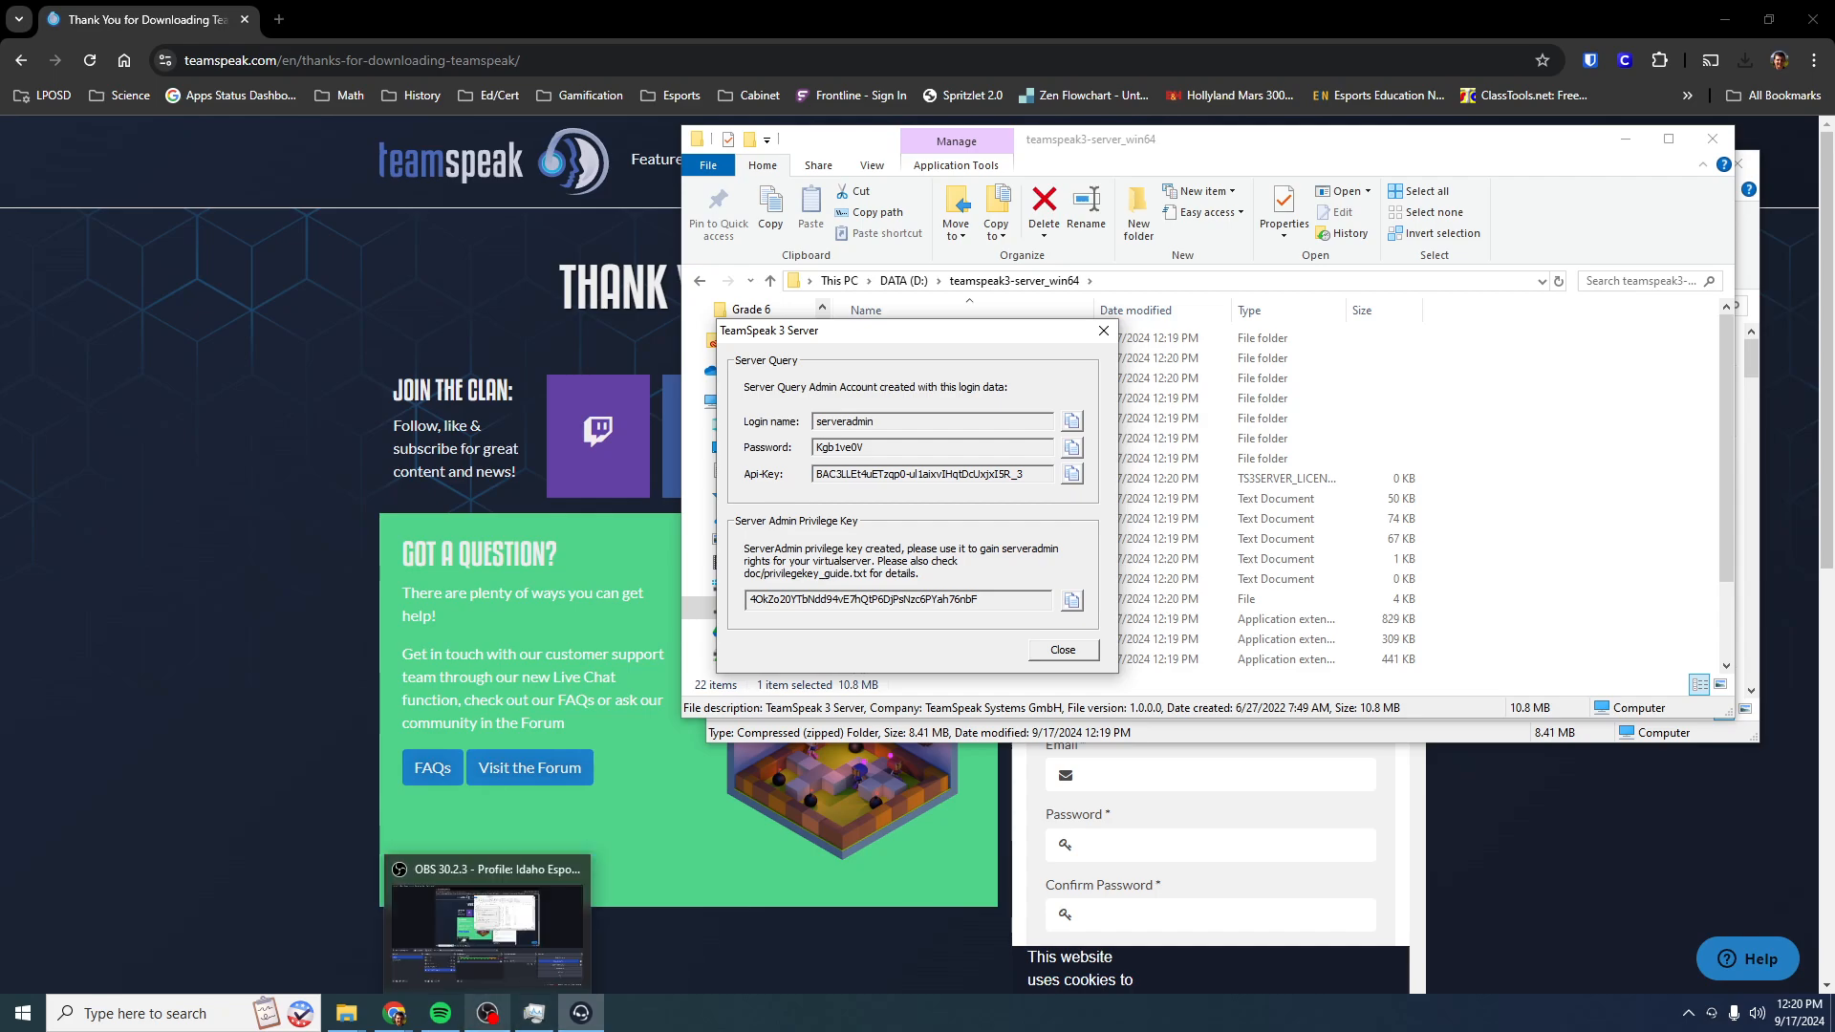
Start Notepad and move it aside so the server credentials stay visible.
{"action": "mouse_move", "coordinate": [394, 1013]}
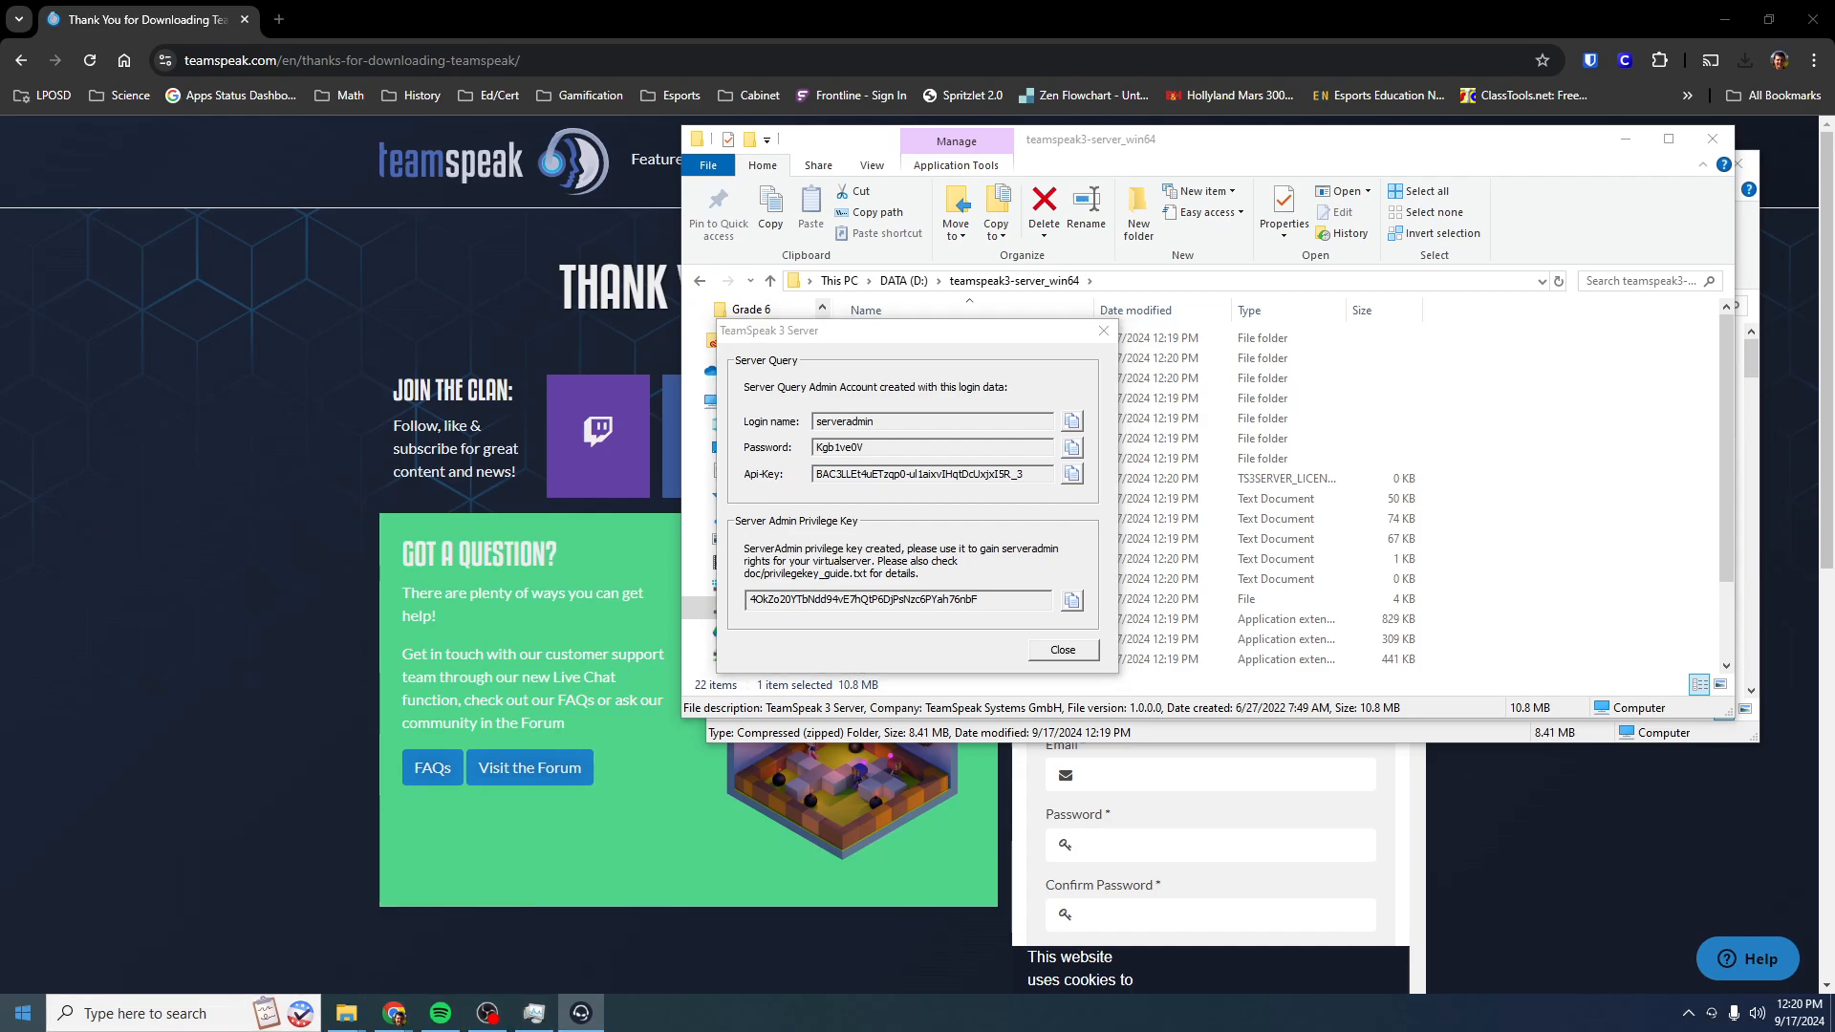
{"action": "key", "text": "super"}
{"action": "type", "text": "notep"}
{"action": "key", "text": "Return"}
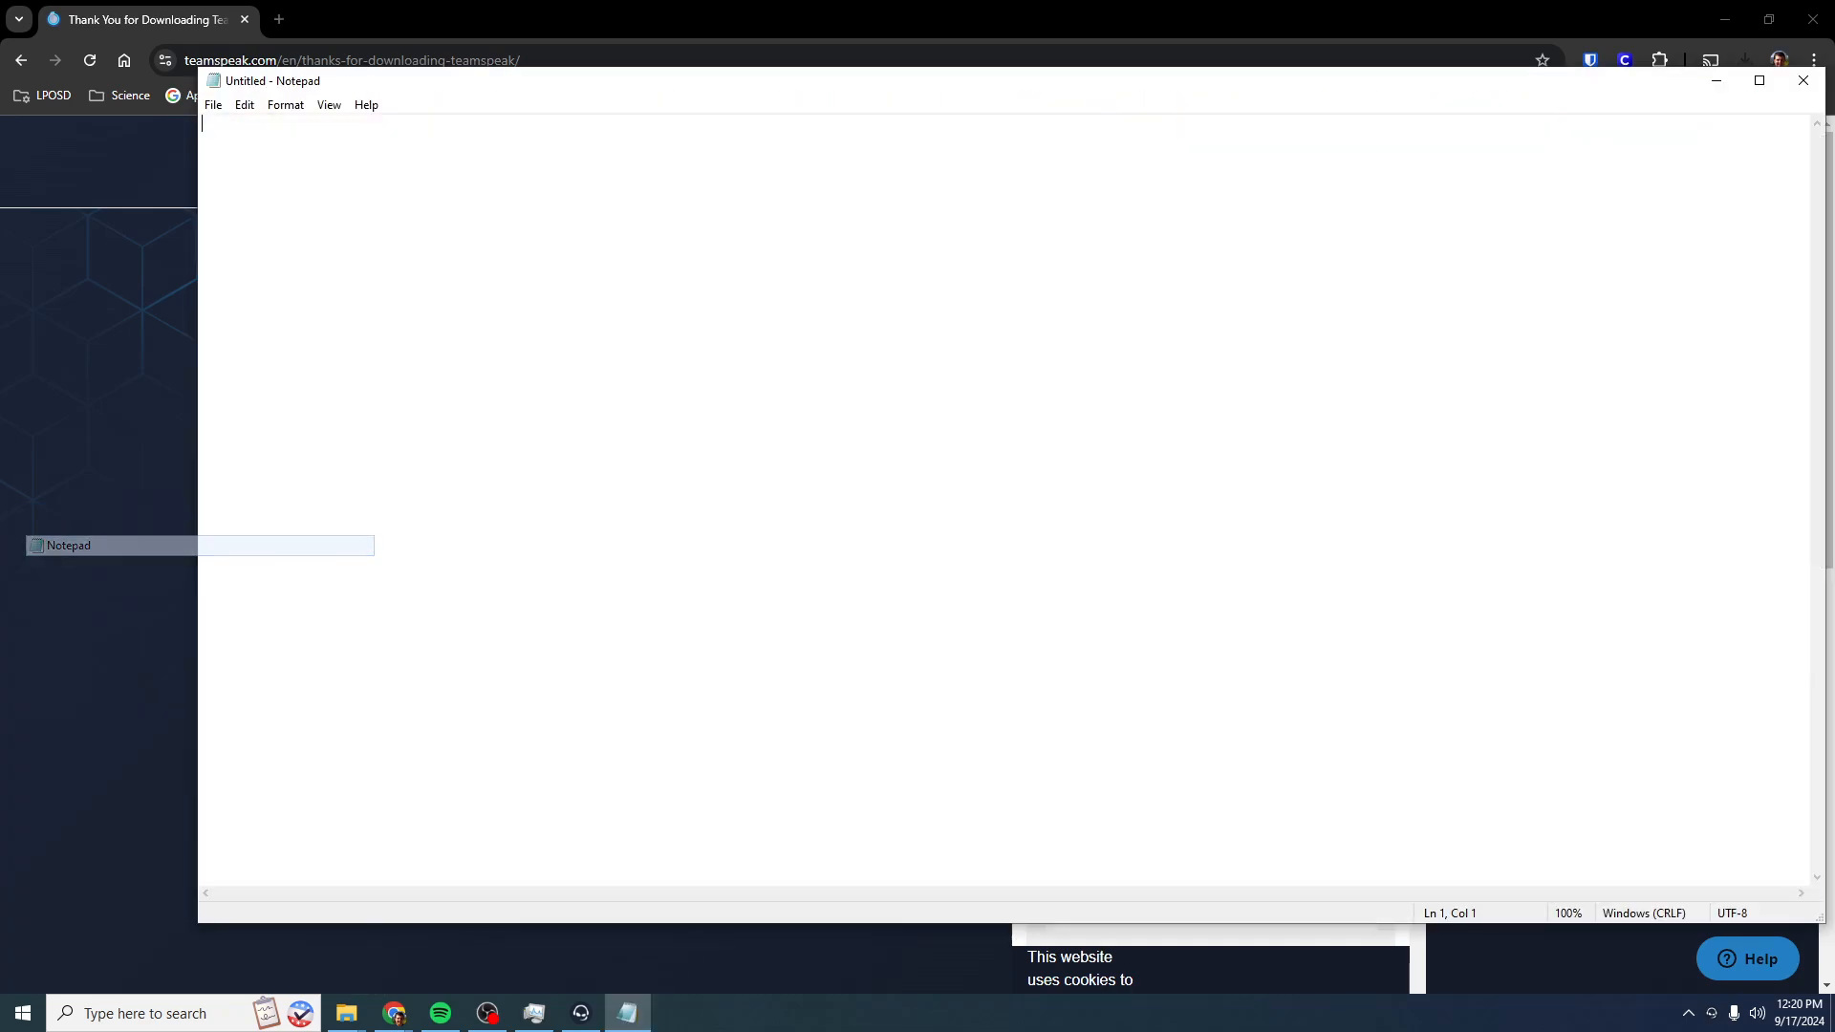
{"action": "left_click_drag", "start_coordinate": [876, 84], "coordinate": [0, 167]}
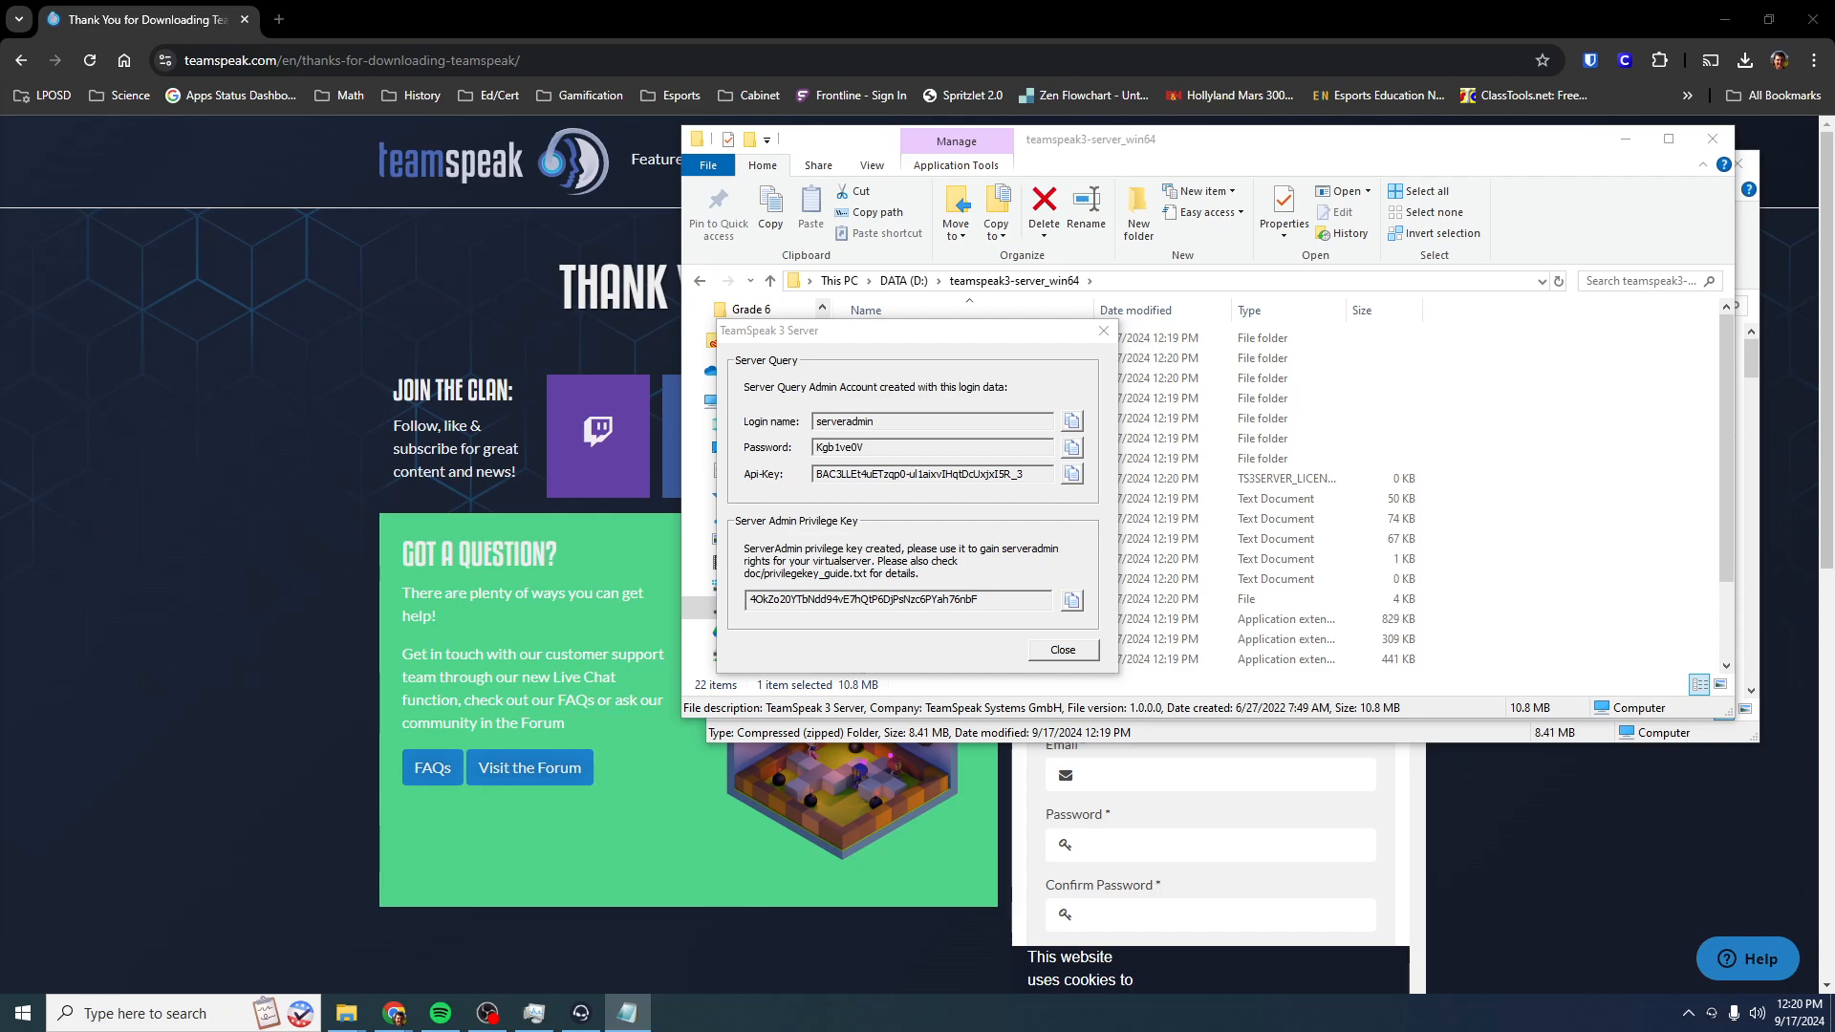
Copy the query admin credentials from the server dialog into Notepad.
{"action": "left_click", "coordinate": [1072, 448]}
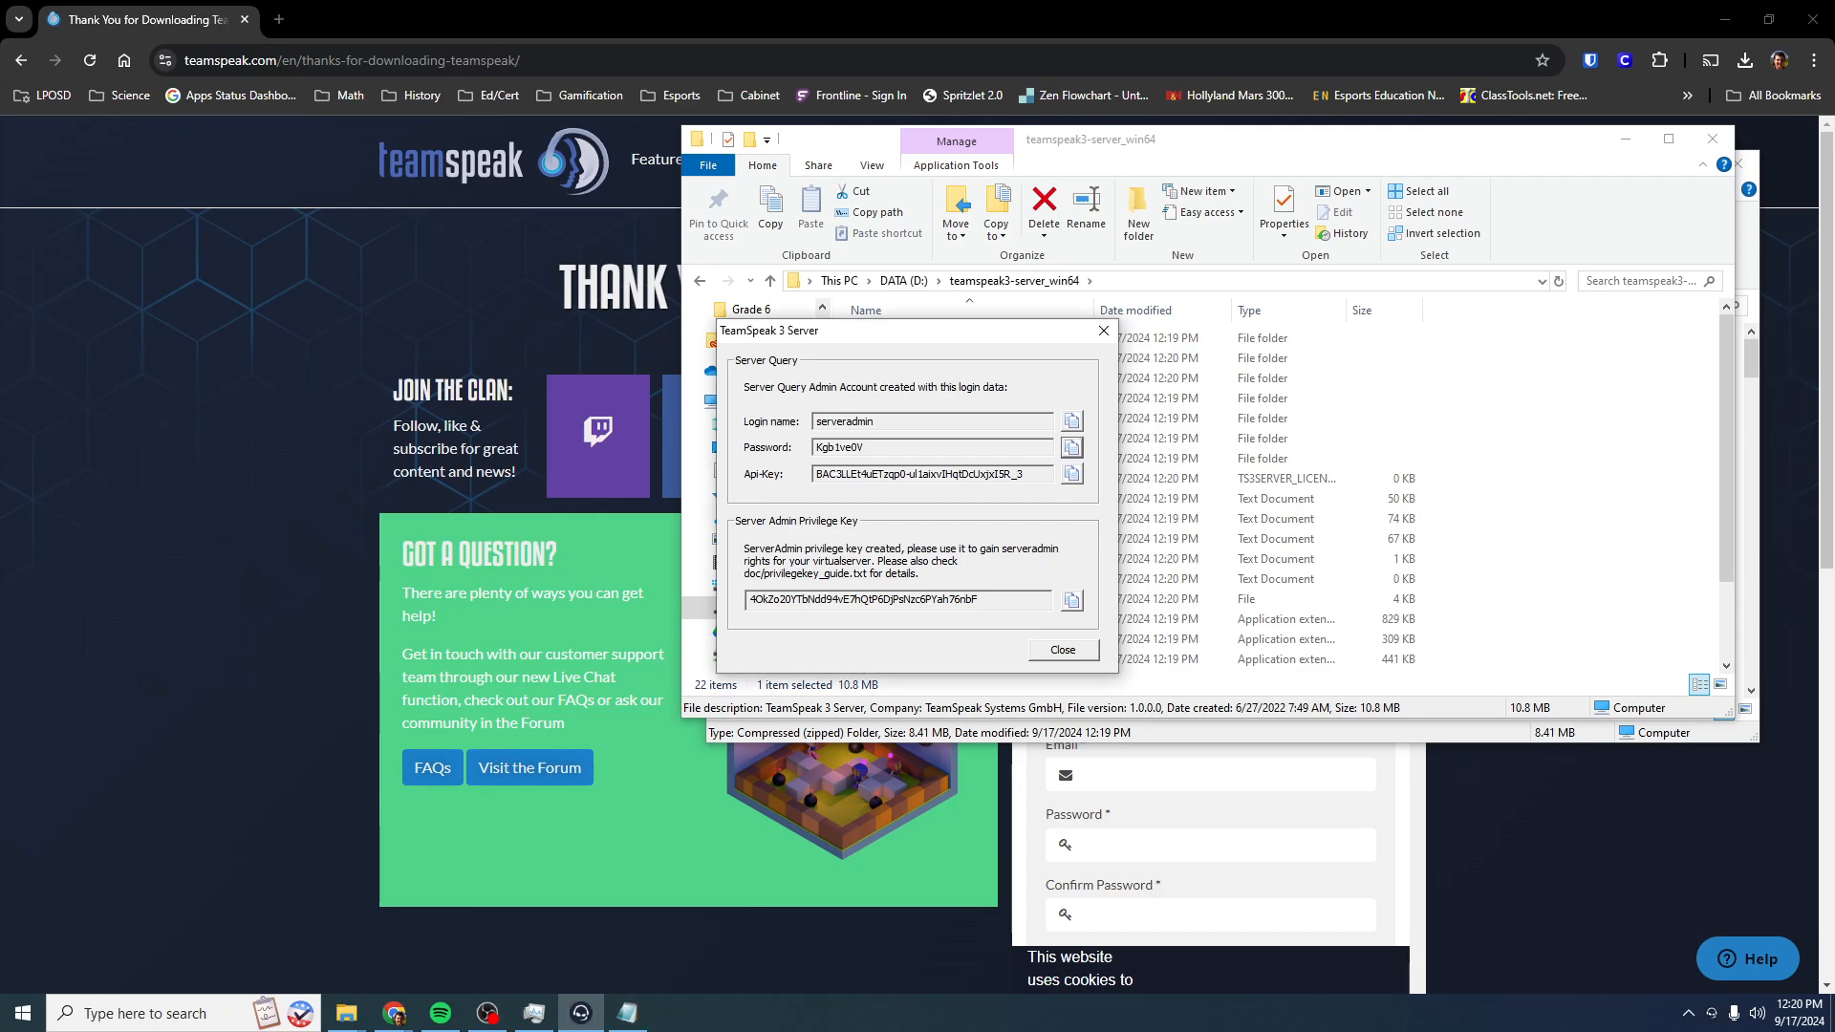
{"action": "key", "text": "alt+Tab"}
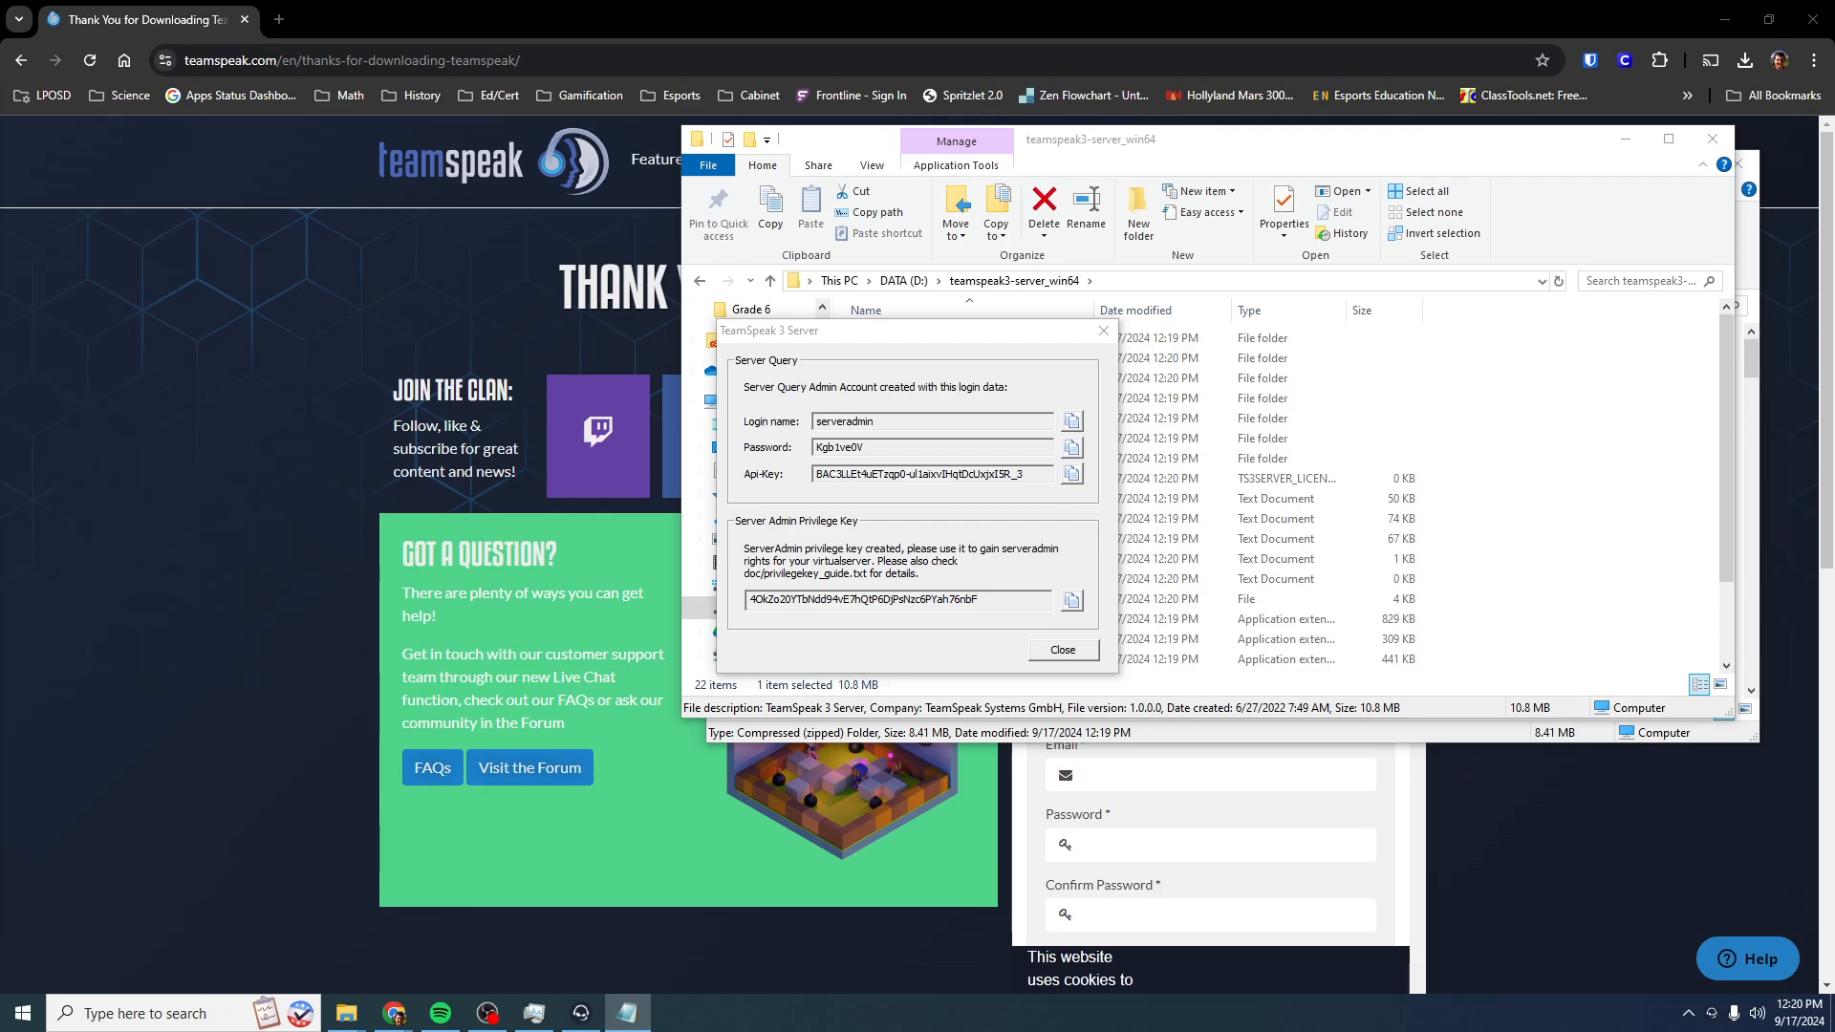
{"action": "key", "text": "alt+Tab"}
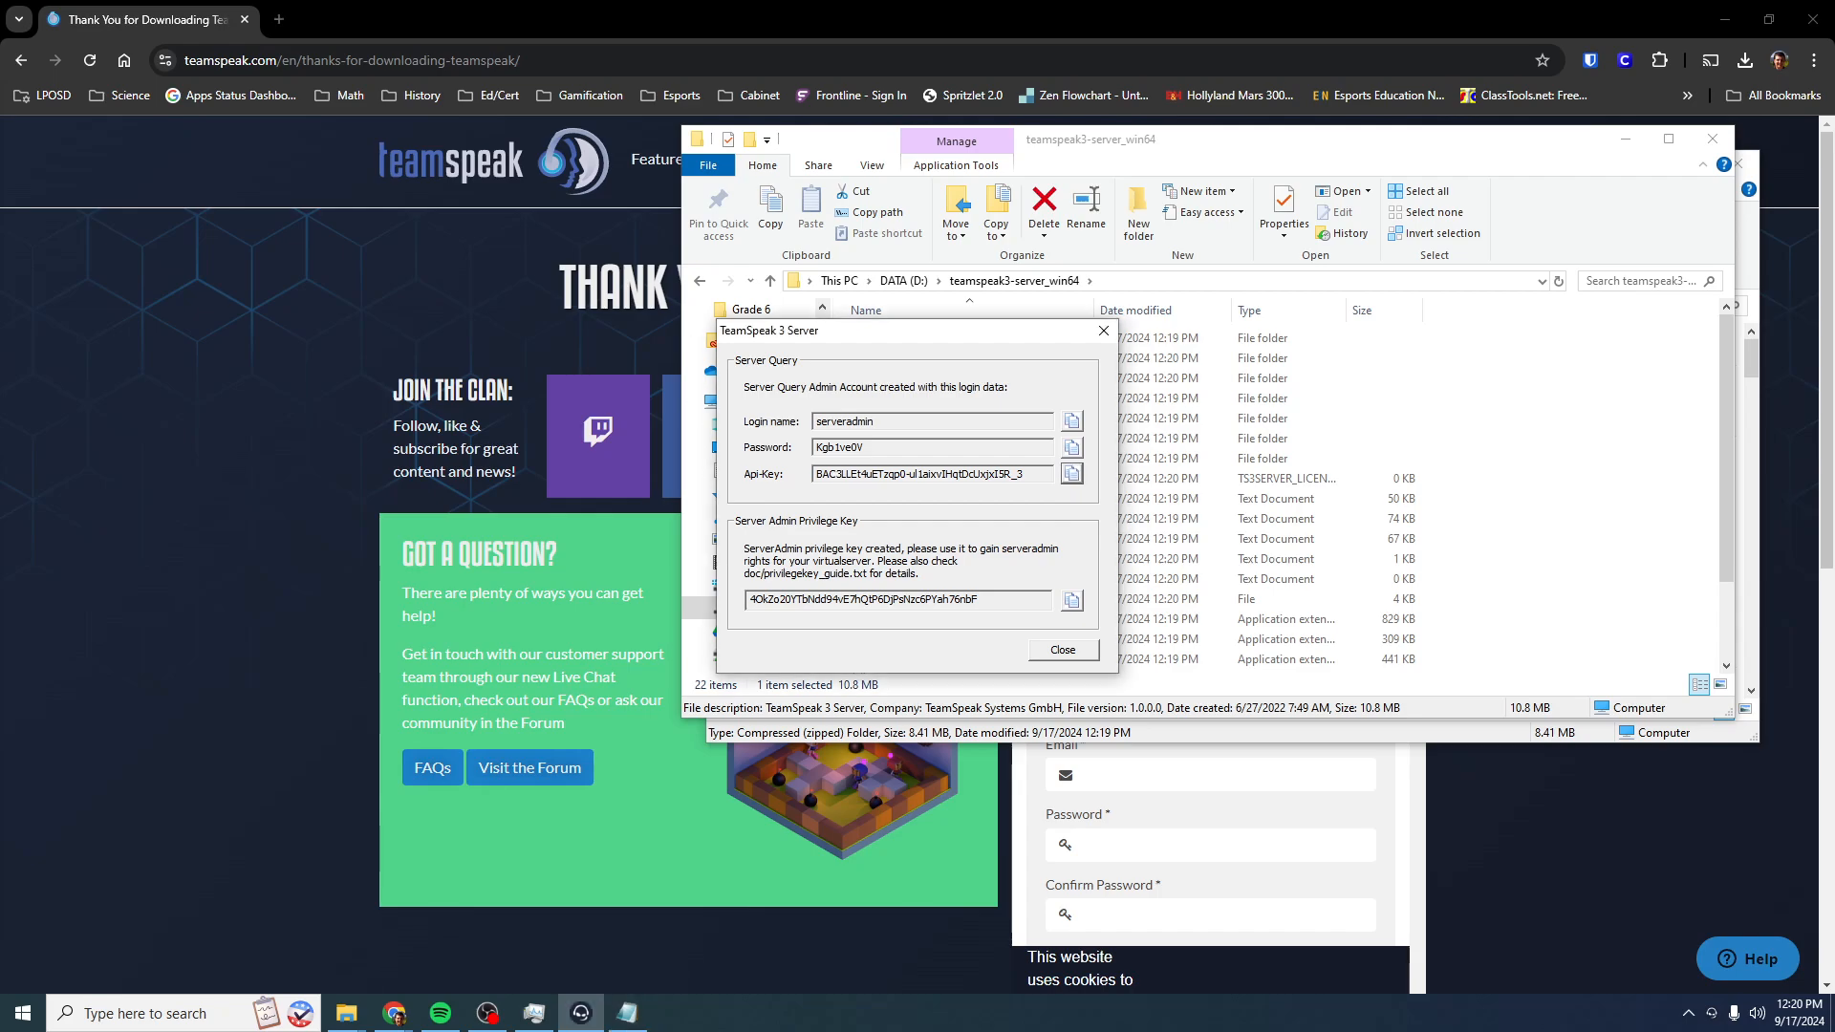
{"action": "key", "text": "alt+Tab"}
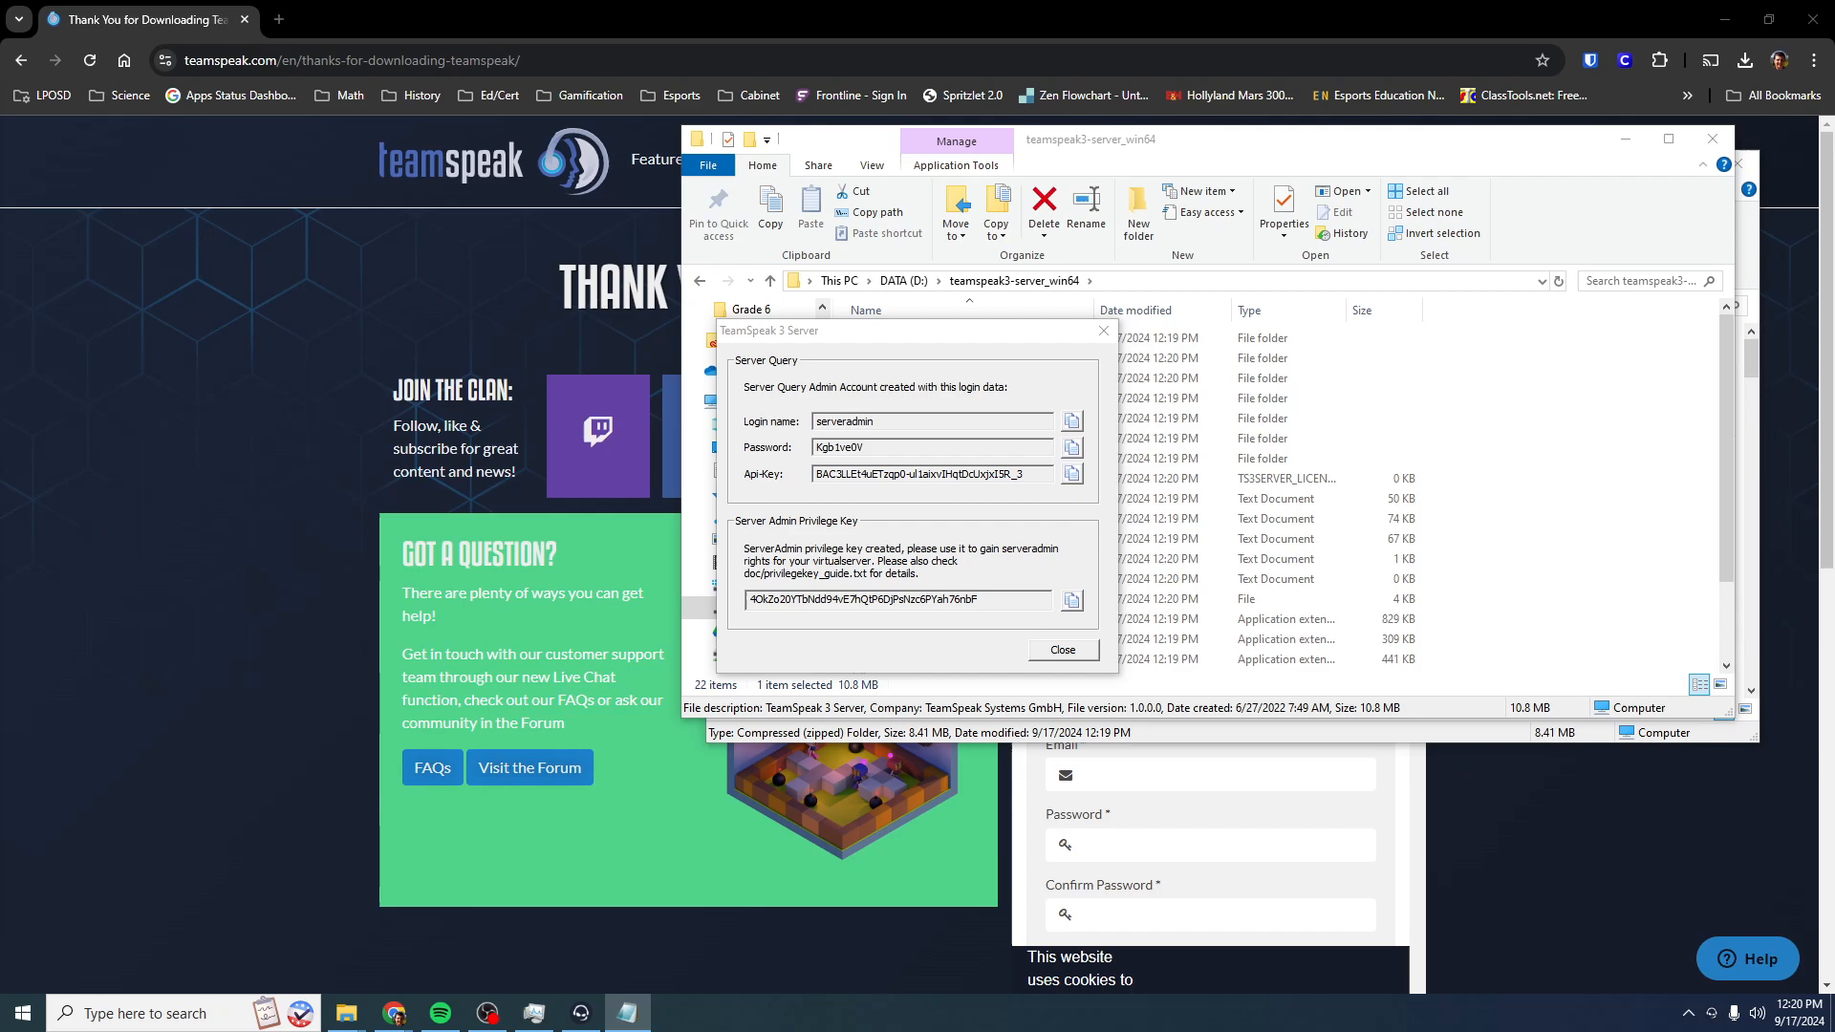
{"action": "key", "text": "alt+Tab"}
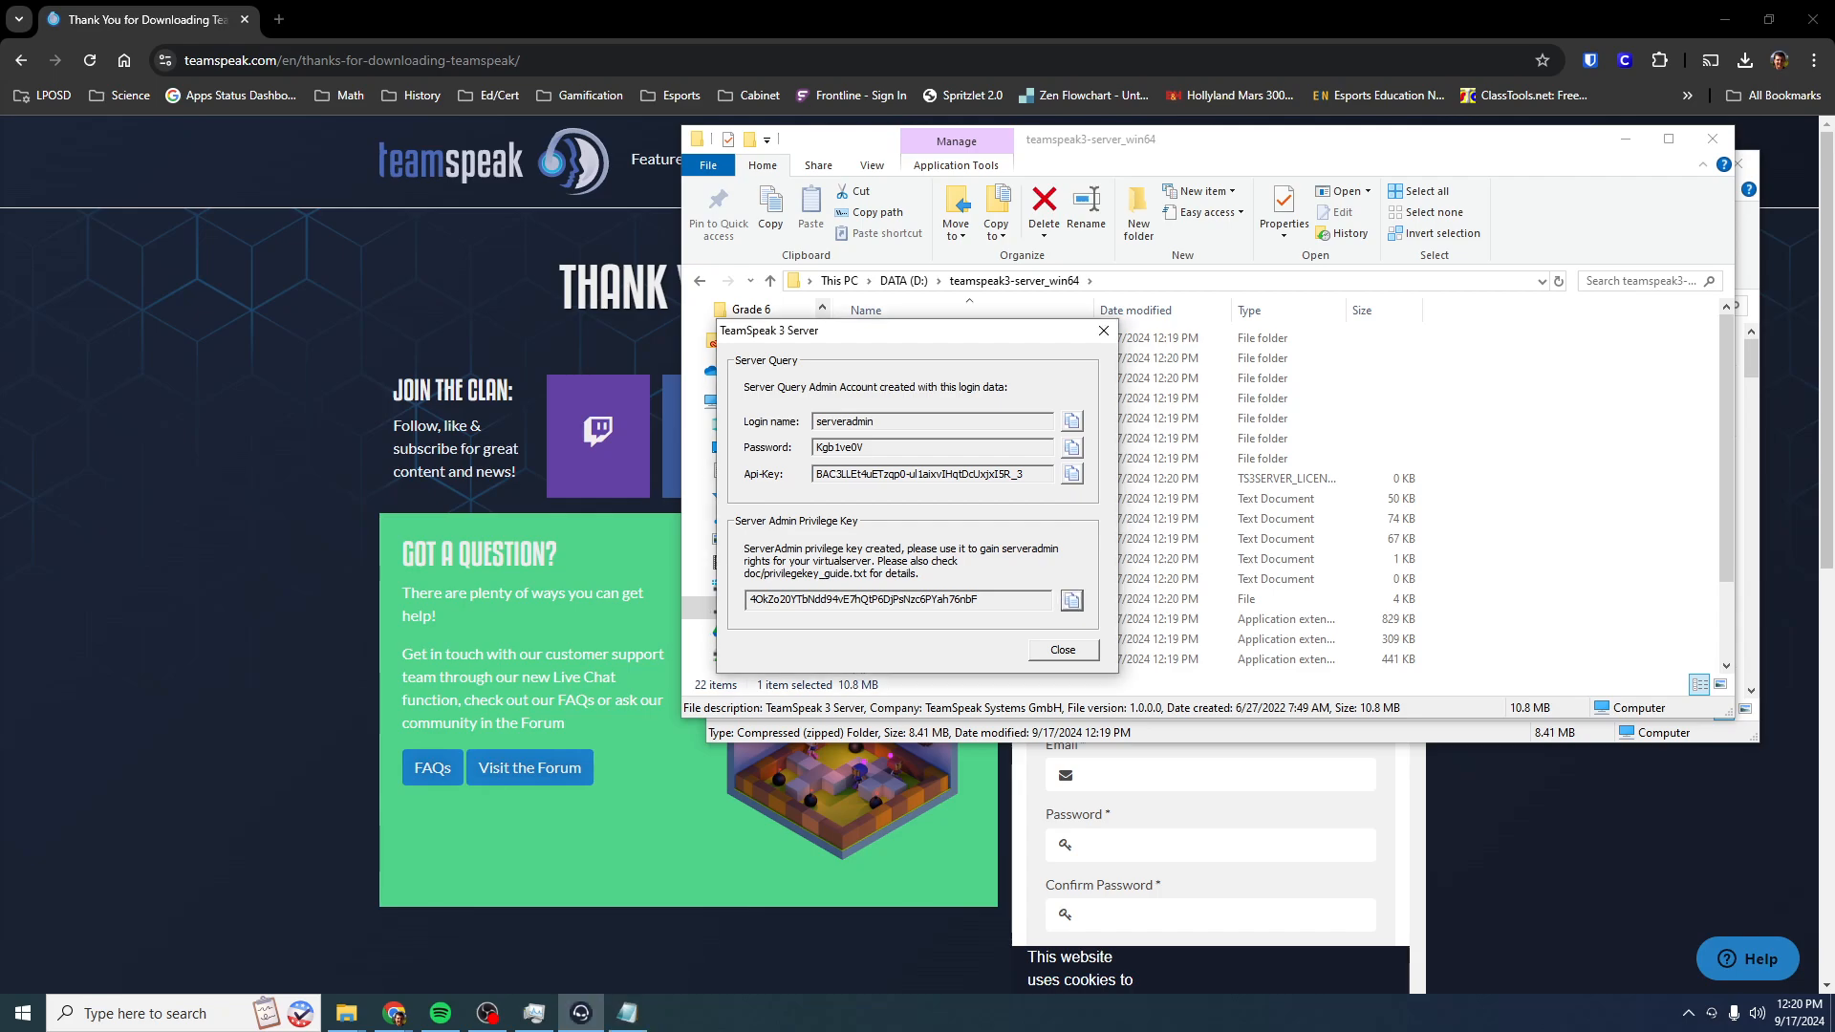
{"action": "key", "text": "alt+Tab"}
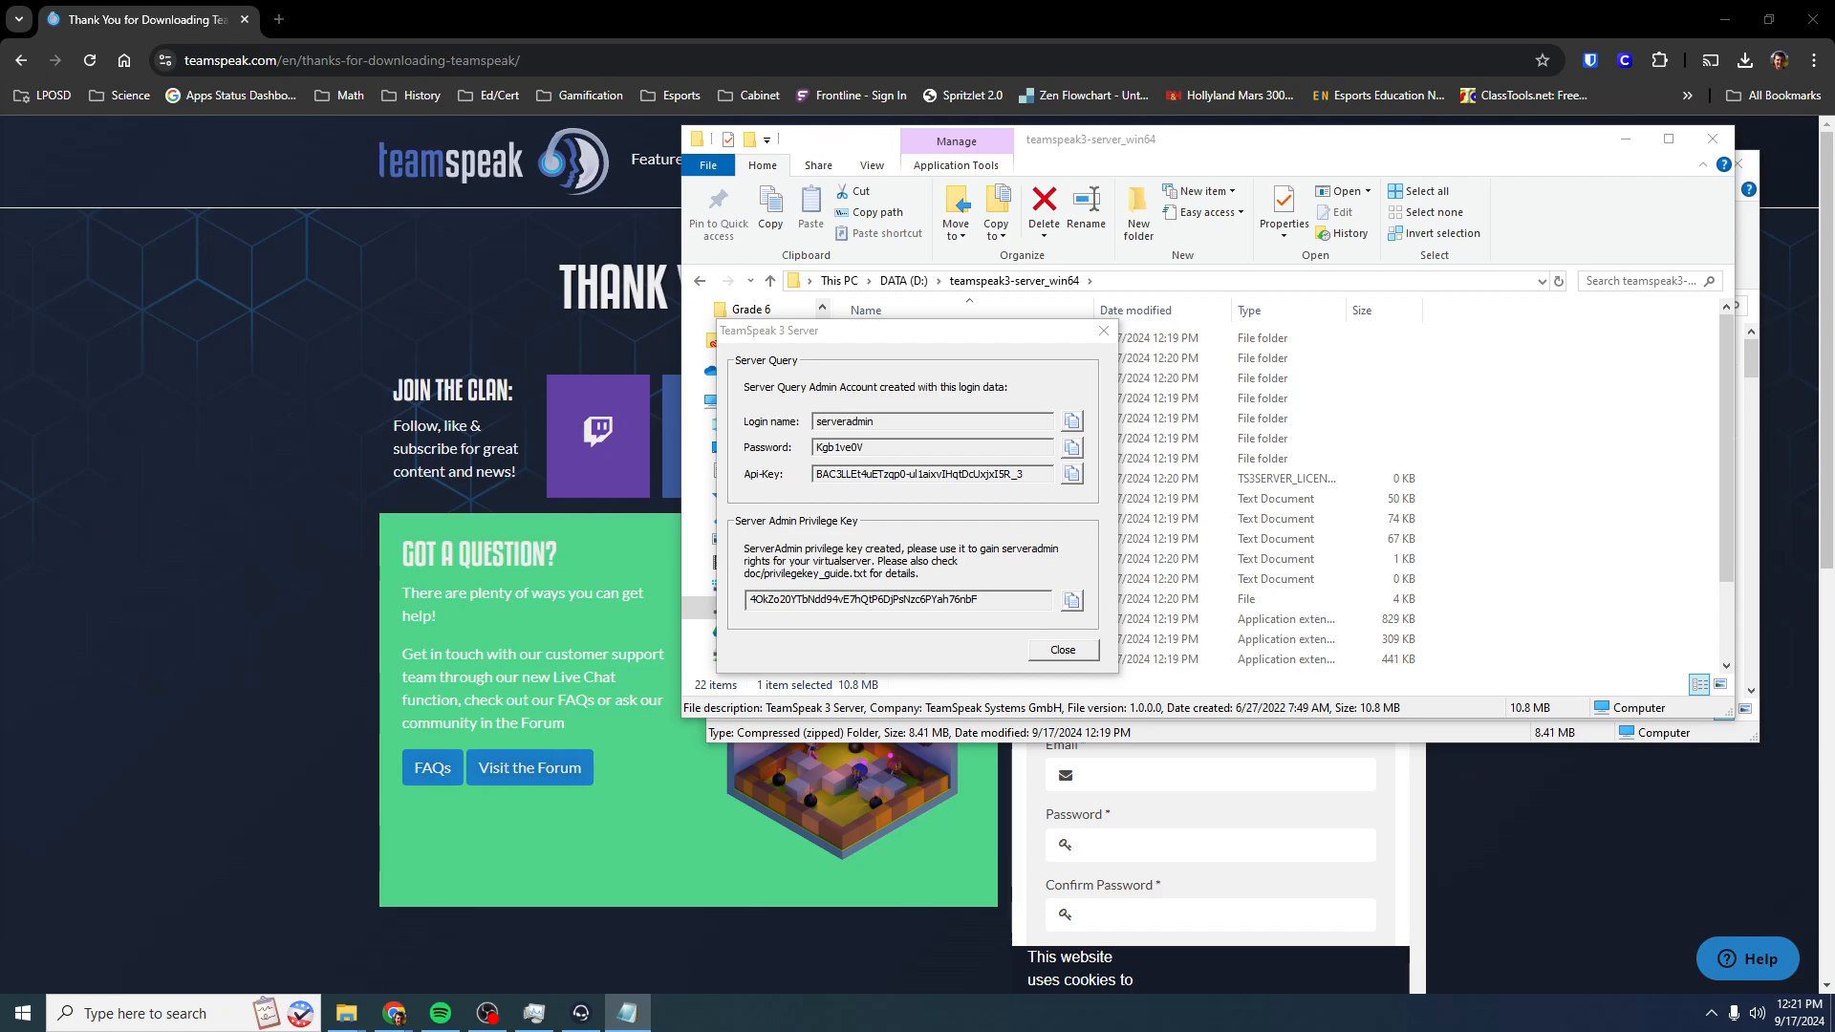
Open doc\privilegekey_guide.txt and read through it to section 4.
{"action": "left_click_drag", "start_coordinate": [812, 329], "coordinate": [272, 287]}
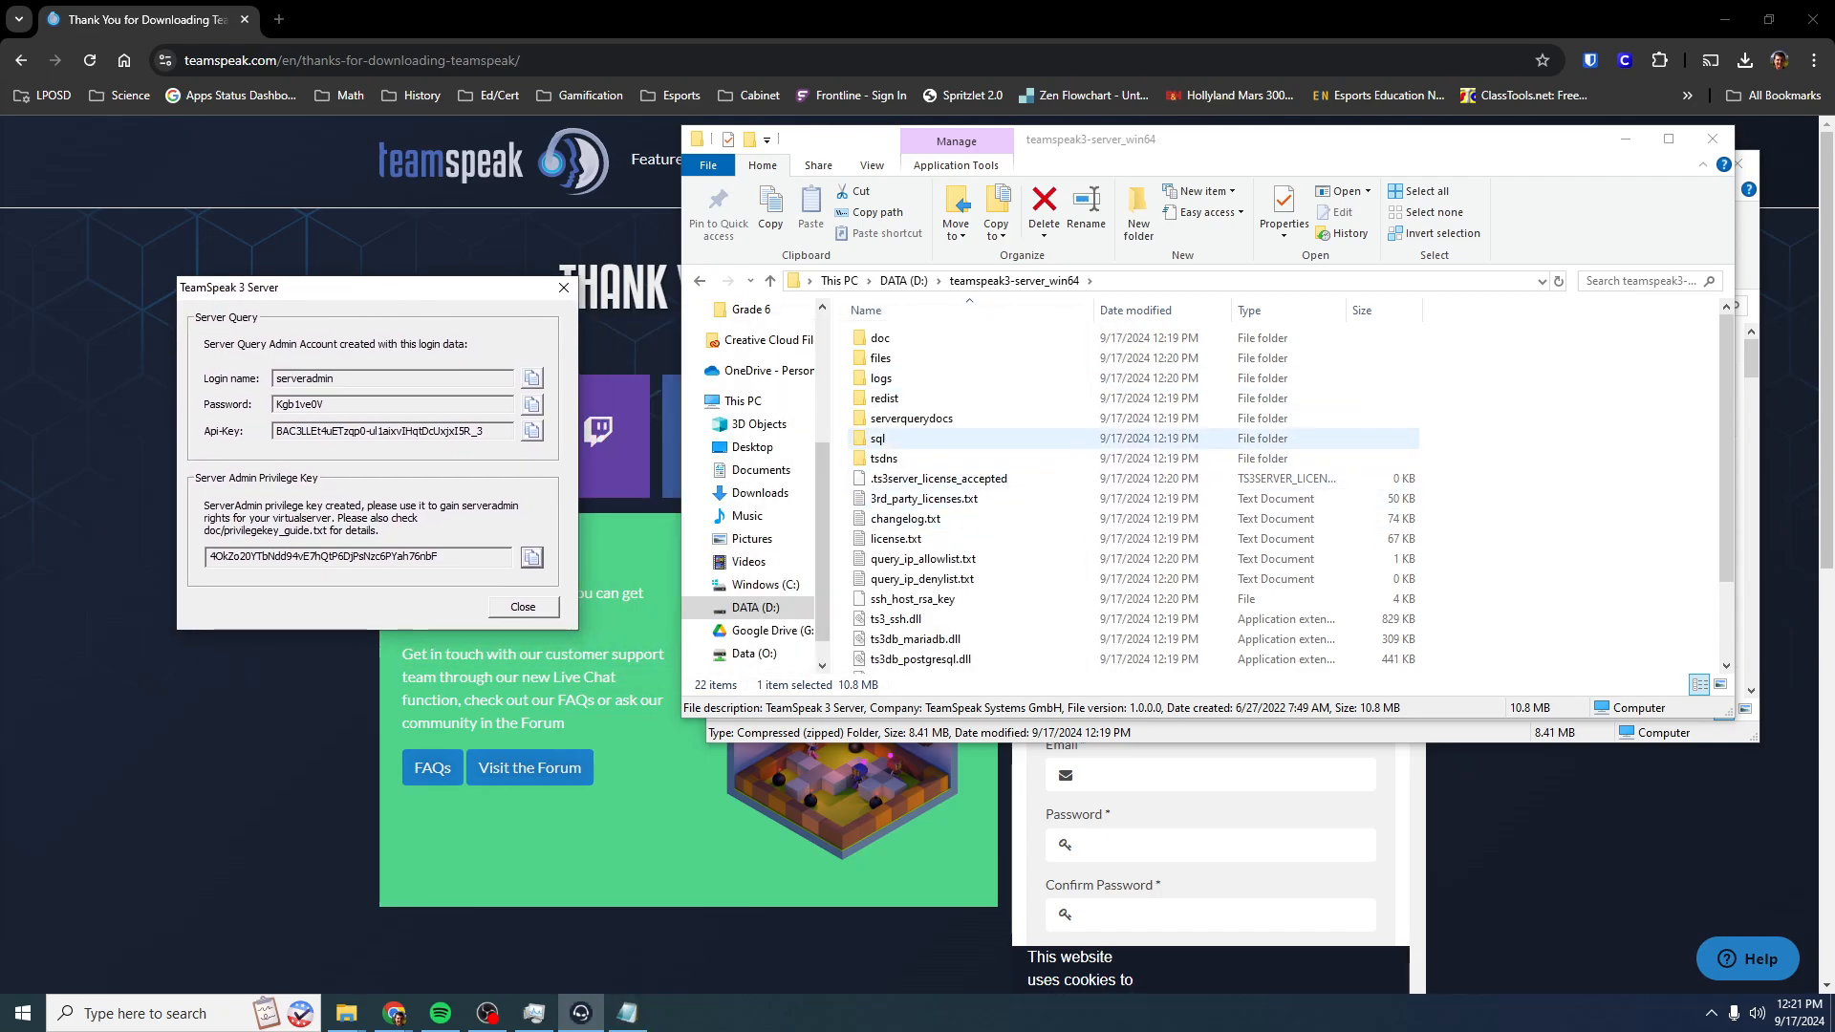
{"action": "double_click", "coordinate": [880, 337]}
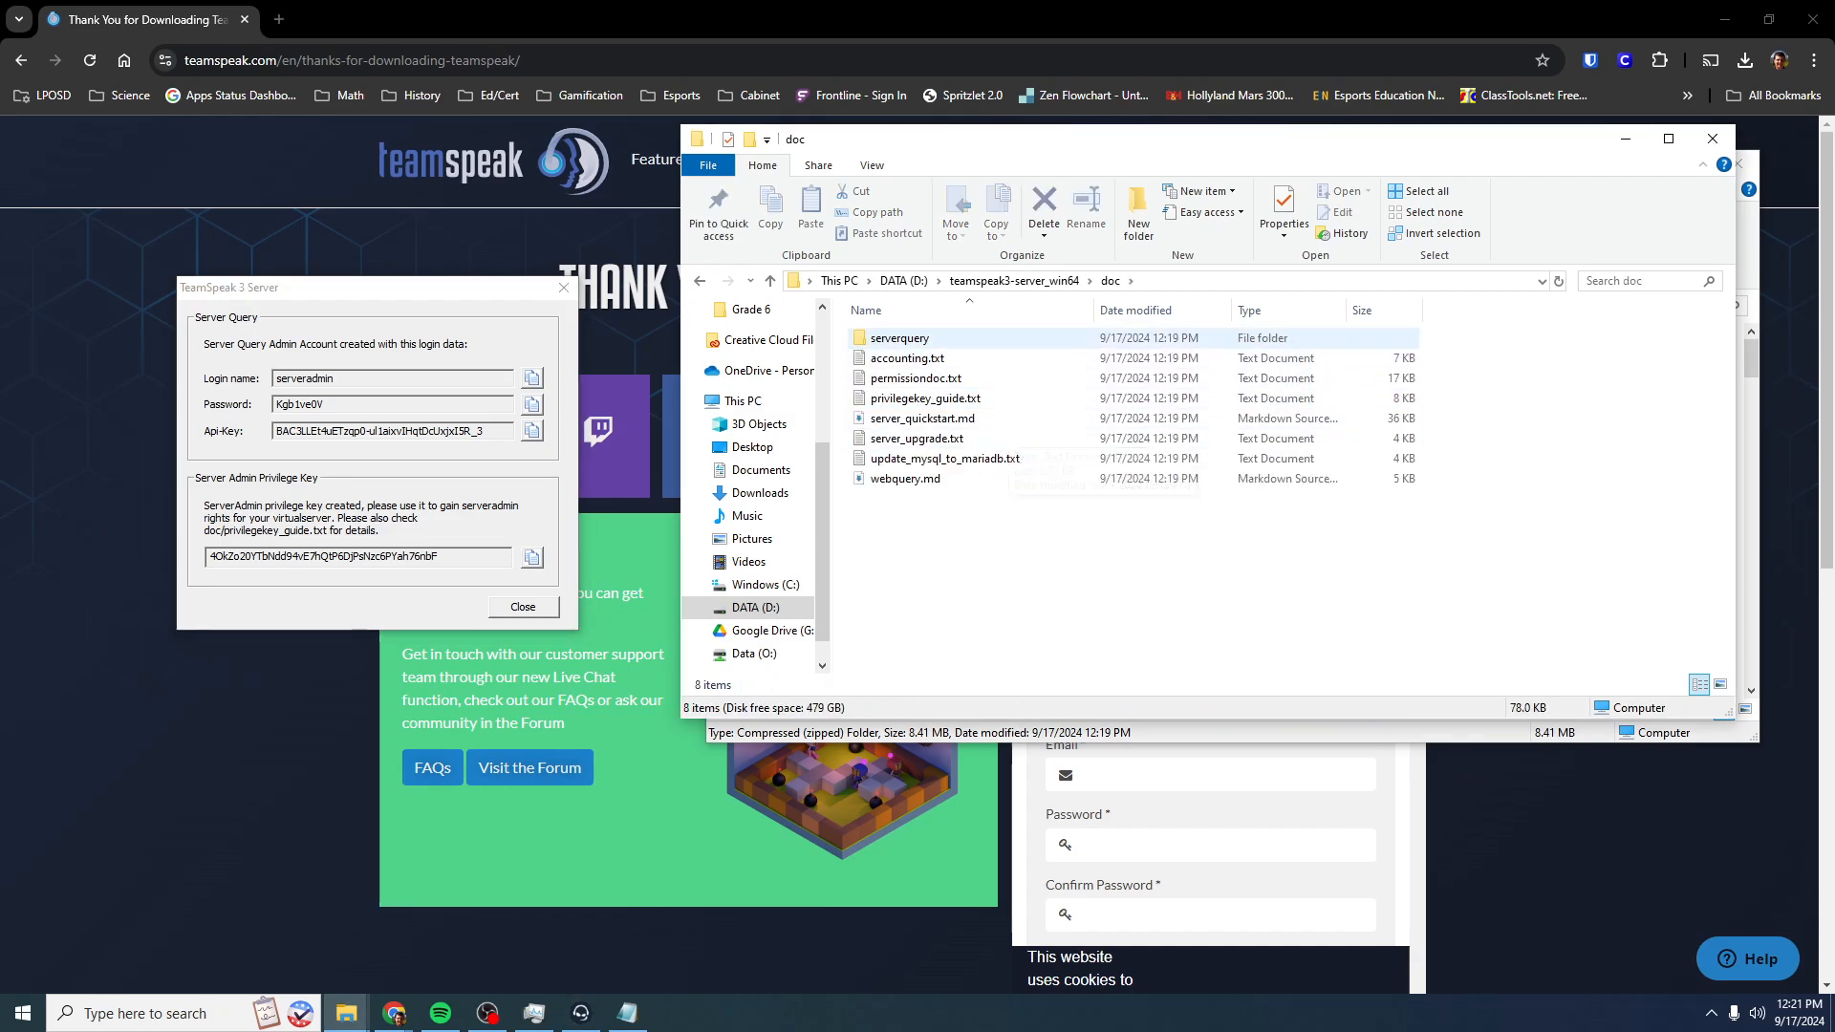
{"action": "double_click", "coordinate": [925, 399]}
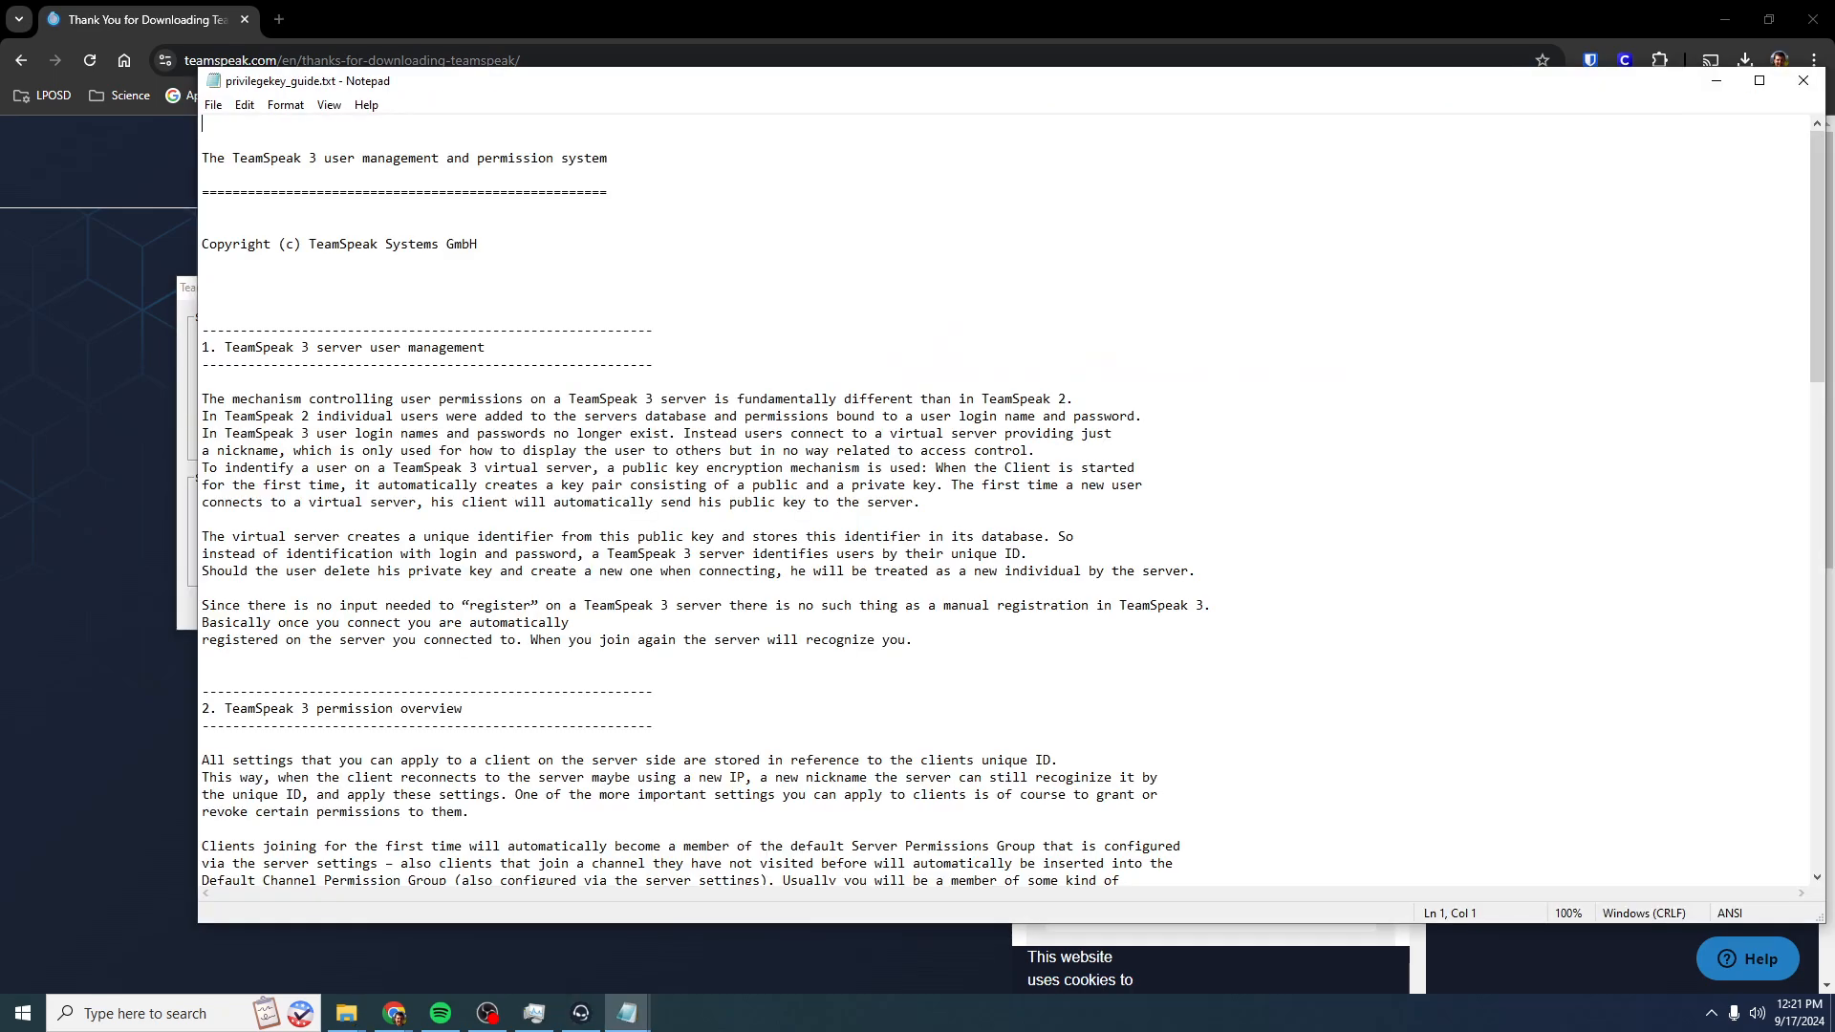
{"action": "left_click_drag", "start_coordinate": [860, 81], "coordinate": [1310, 61]}
{"action": "scroll", "coordinate": [1242, 478], "scroll_direction": "down", "scroll_amount": 11}
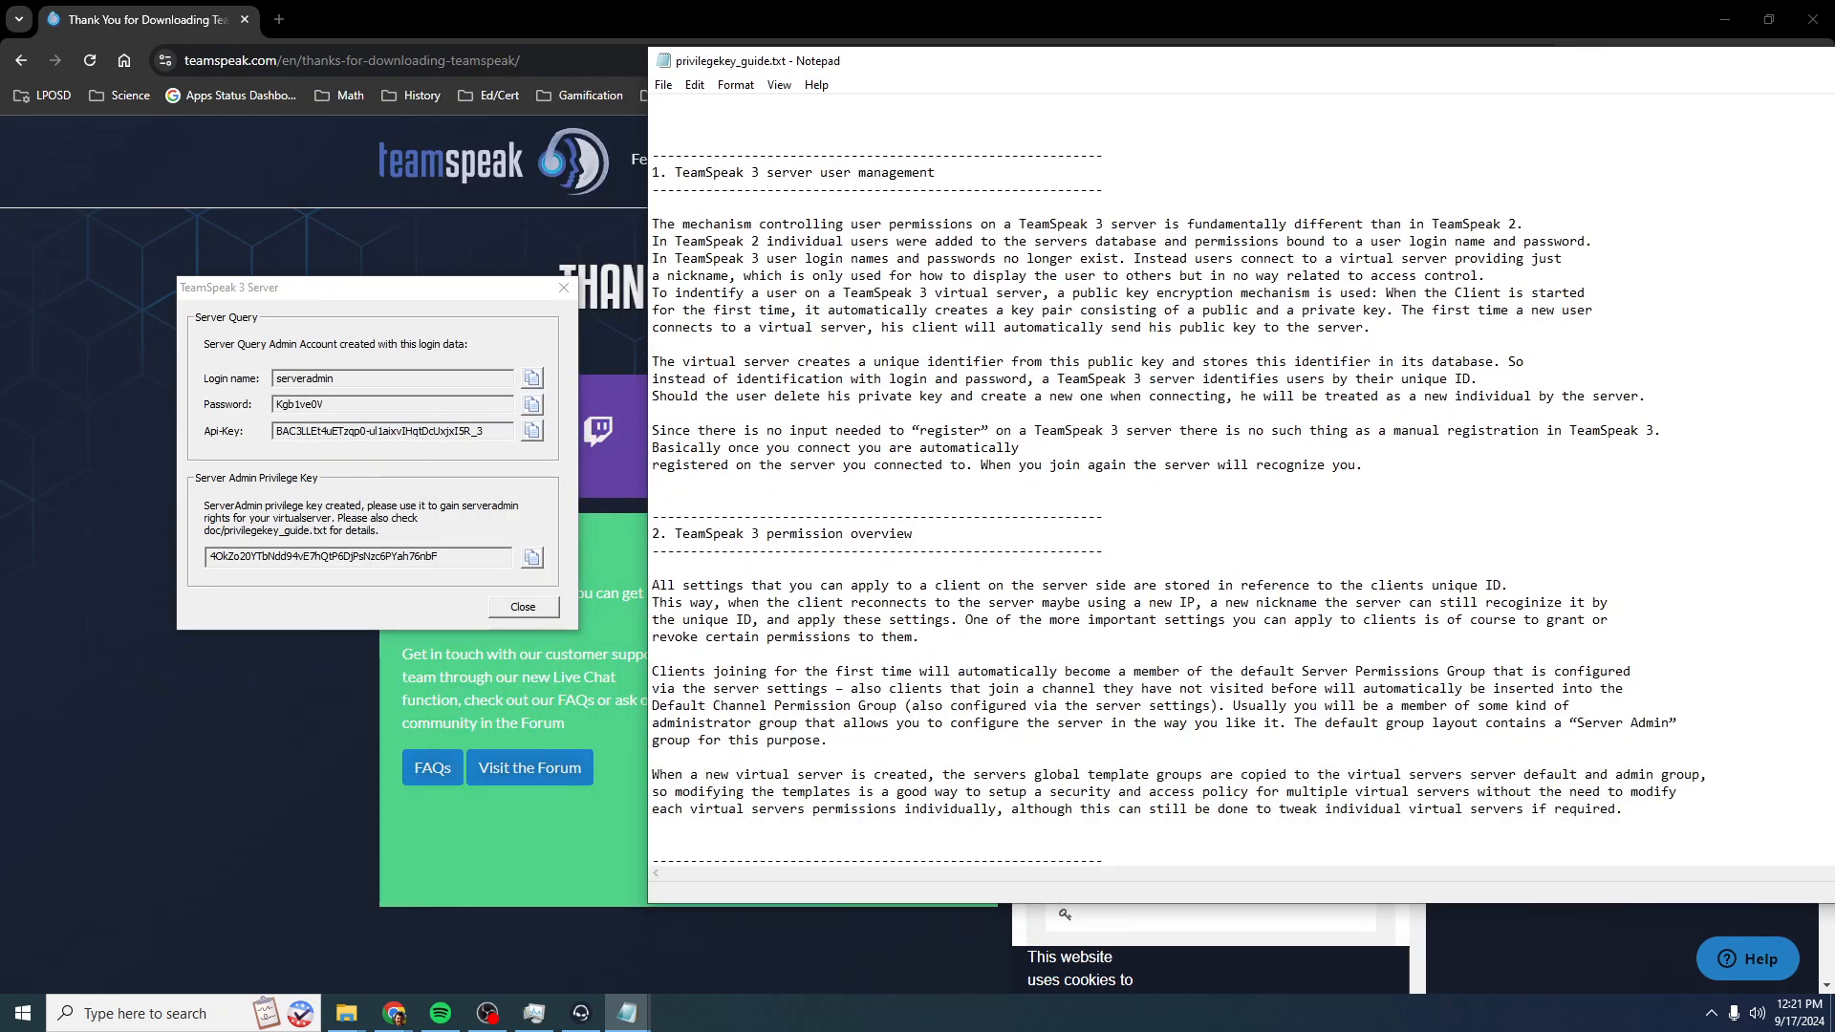
{"action": "scroll", "coordinate": [1243, 478], "scroll_direction": "down", "scroll_amount": 12}
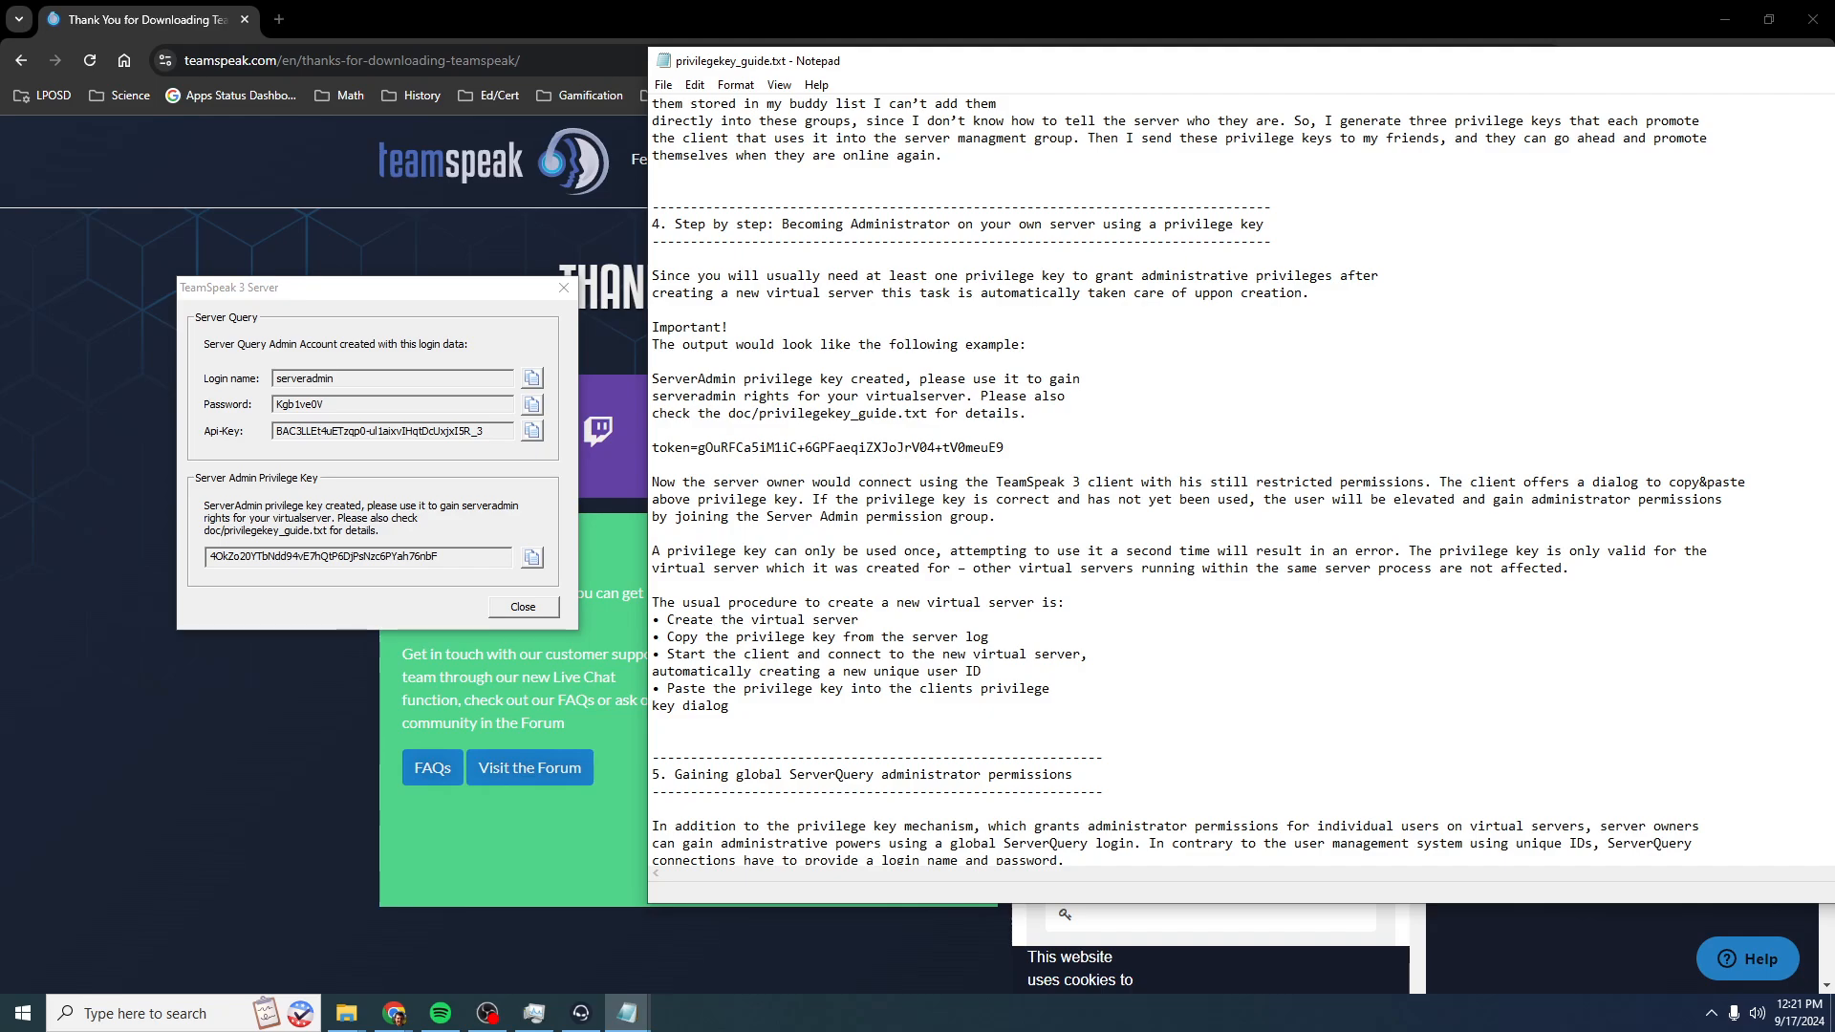
{"action": "scroll", "coordinate": [1199, 481], "scroll_direction": "up", "scroll_amount": 1}
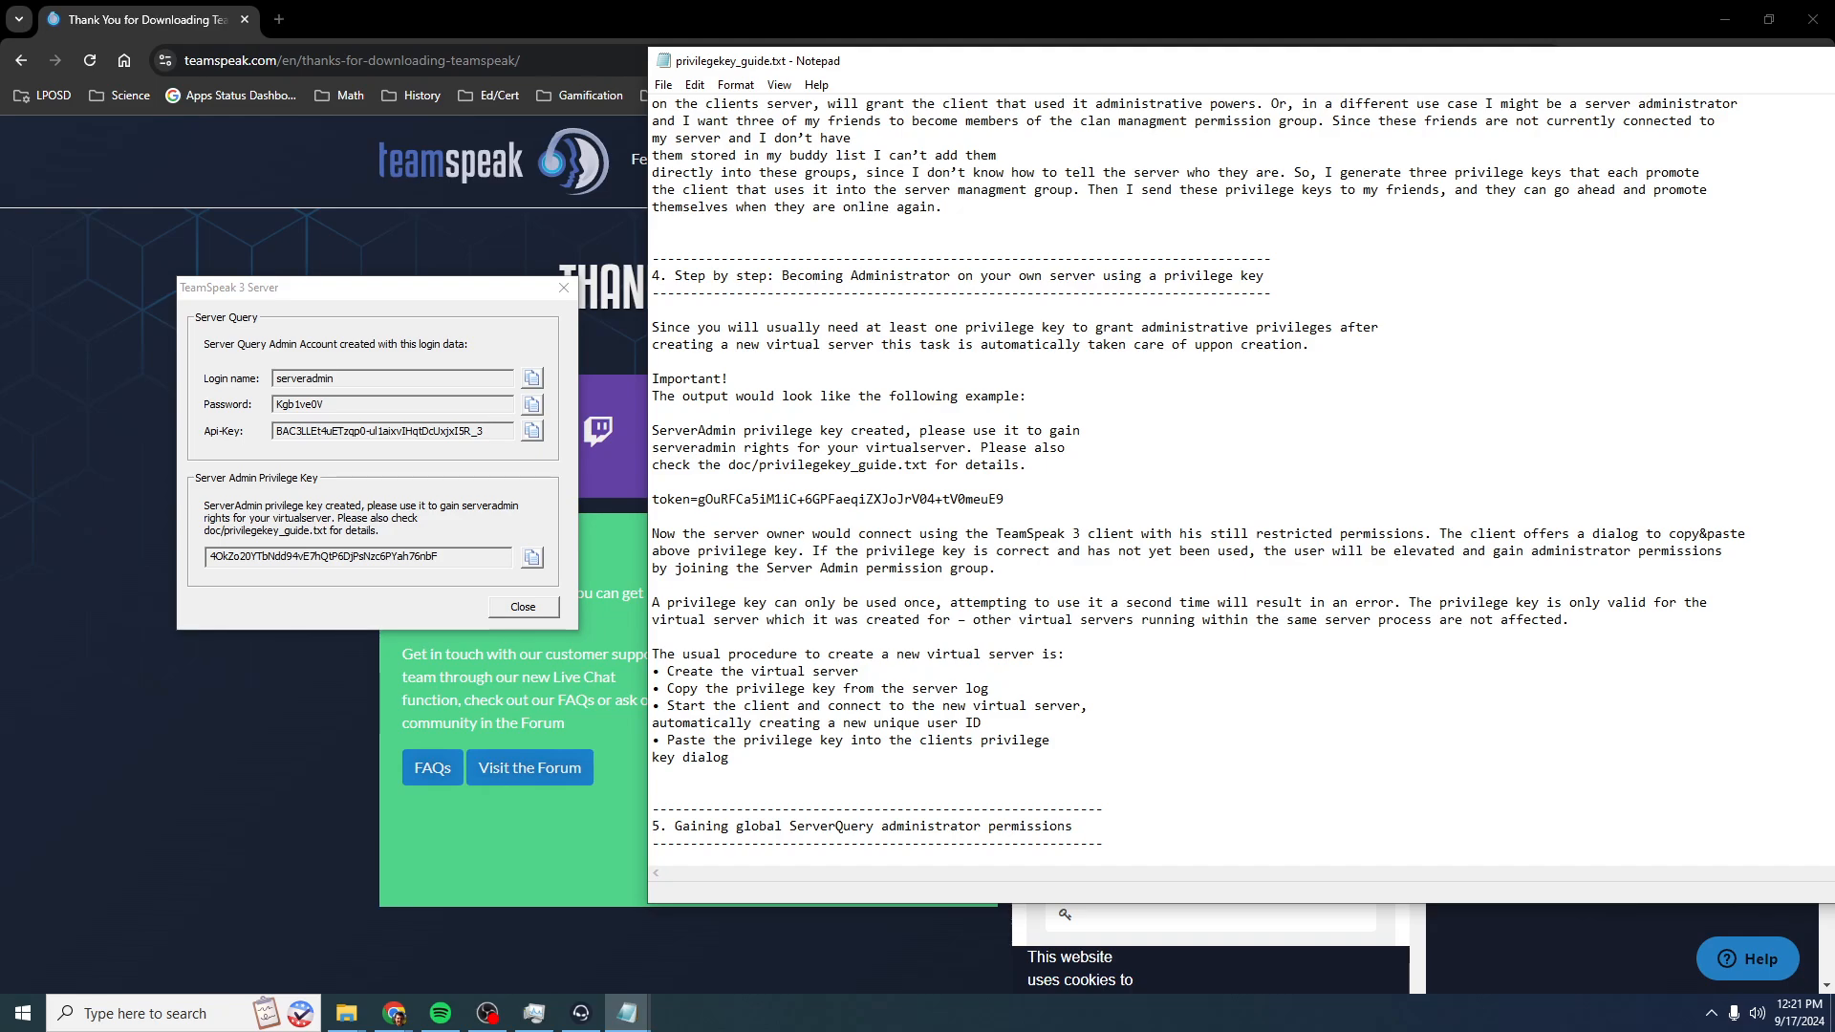
Close the server dialog and the privilege key guide, then minimize Chrome.
{"action": "mouse_move", "coordinate": [580, 1013]}
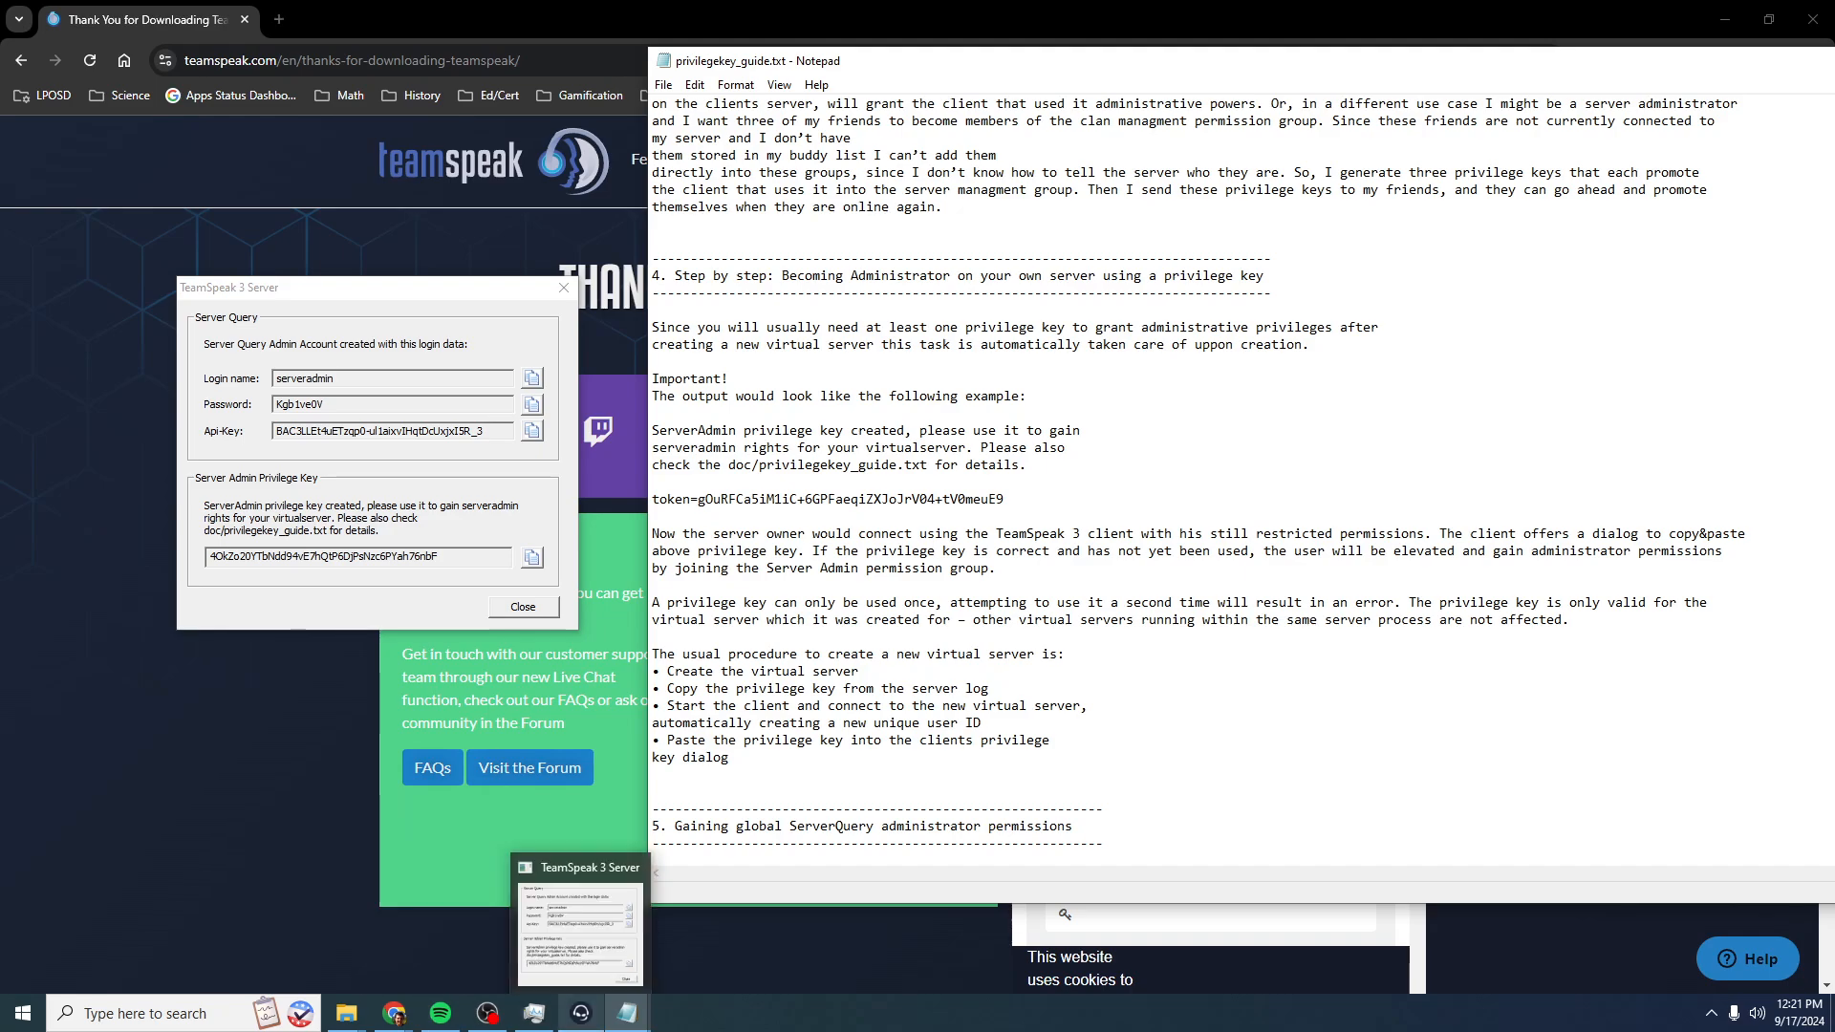
{"action": "left_click", "coordinate": [634, 867]}
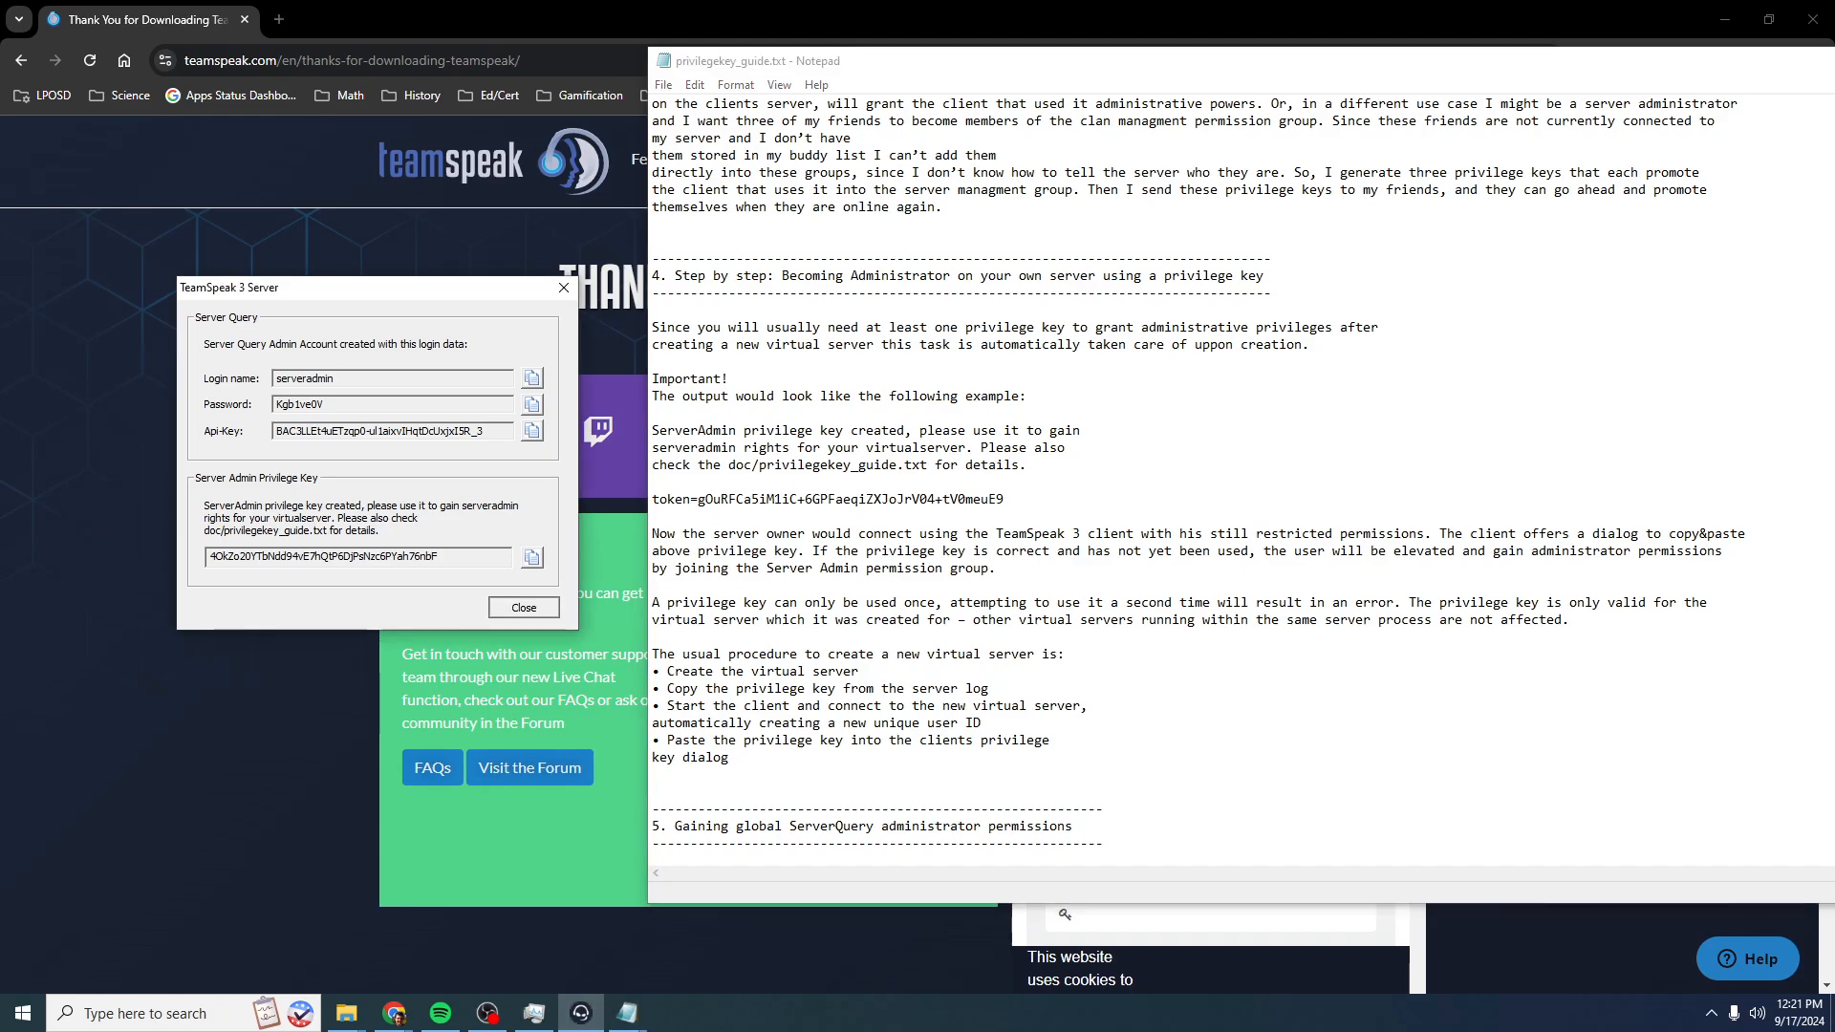
{"action": "left_click_drag", "start_coordinate": [1834, 71], "coordinate": [1407, 114]}
{"action": "left_click", "coordinate": [1655, 108]}
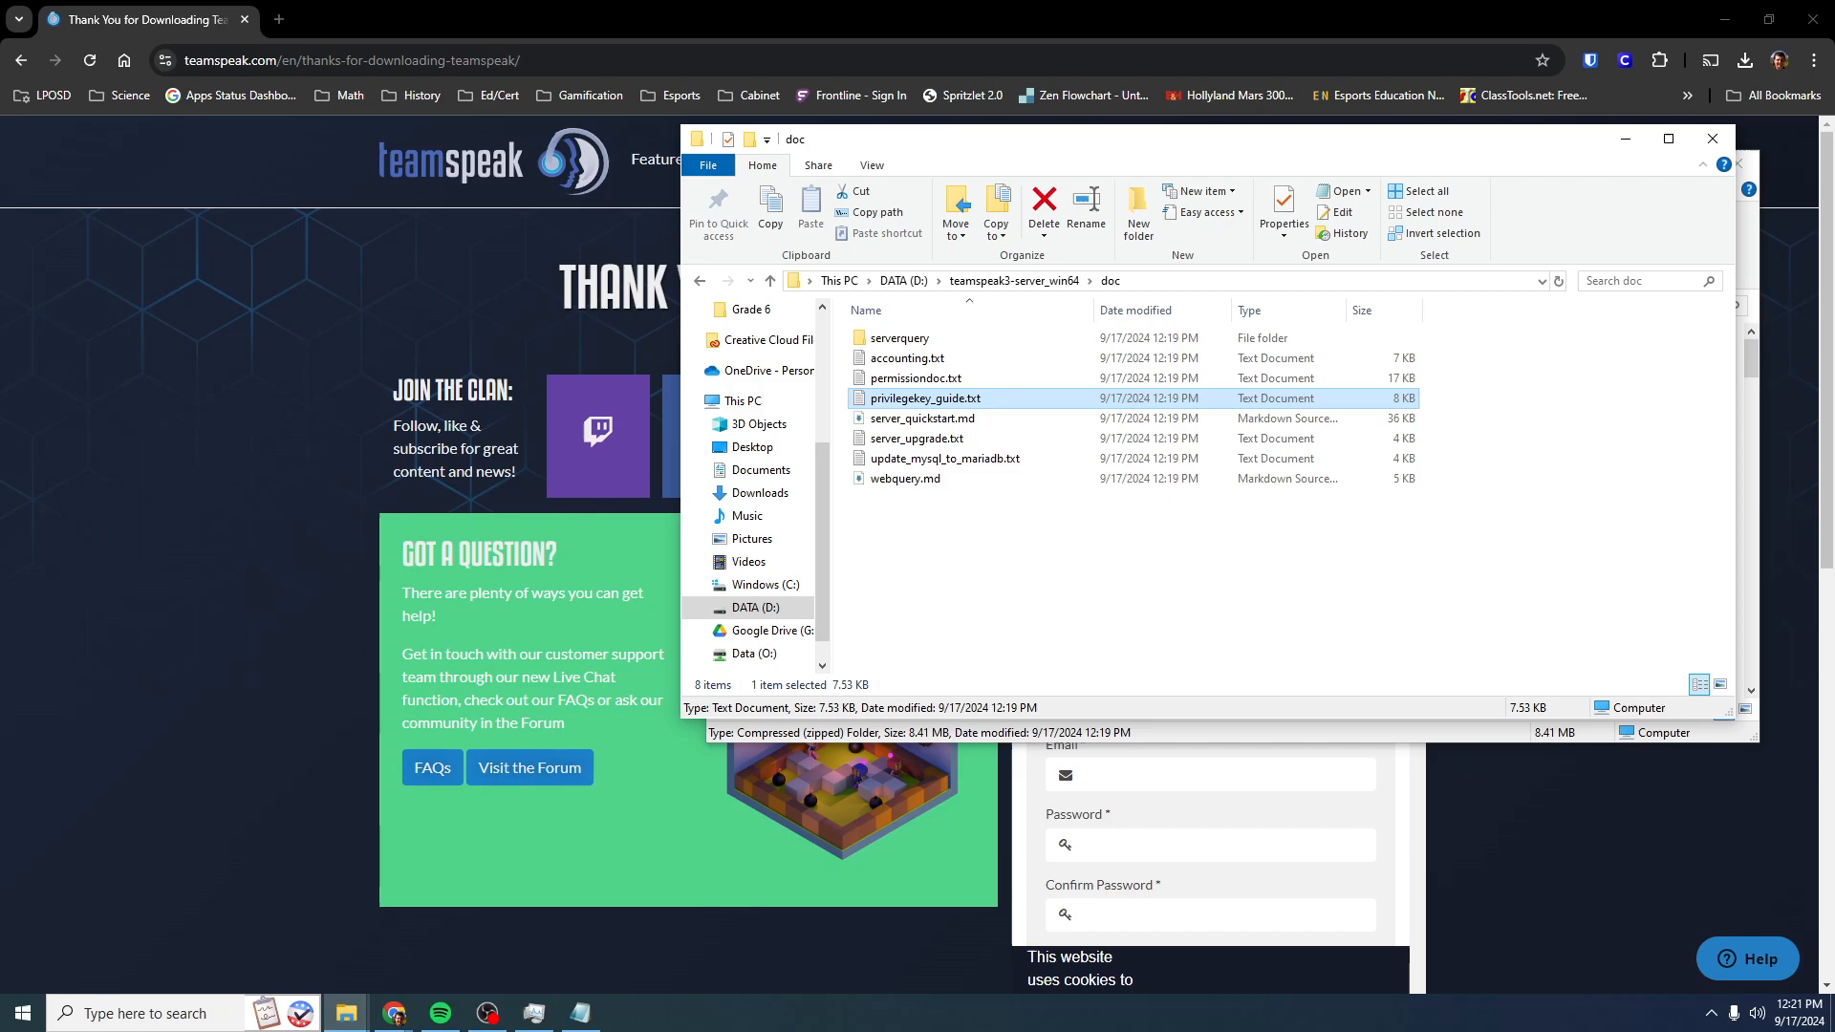
{"action": "left_click", "coordinate": [23, 1013]}
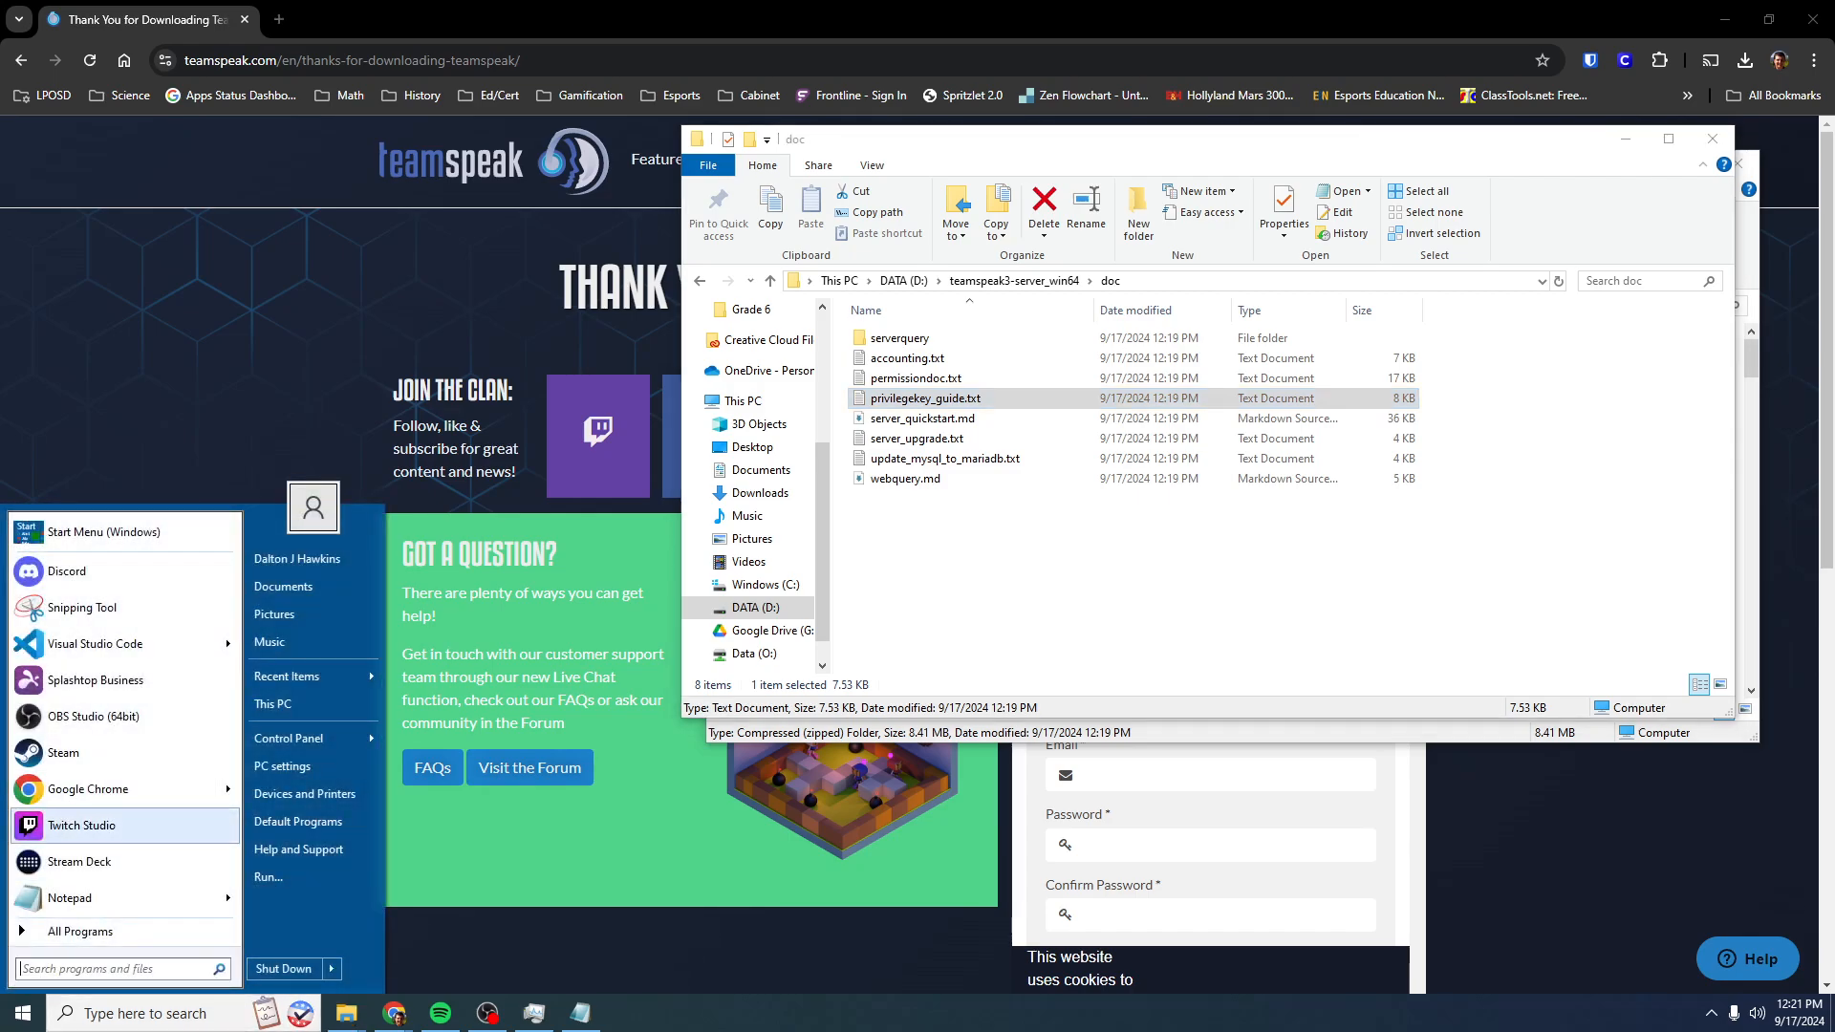
{"action": "left_click", "coordinate": [394, 1013]}
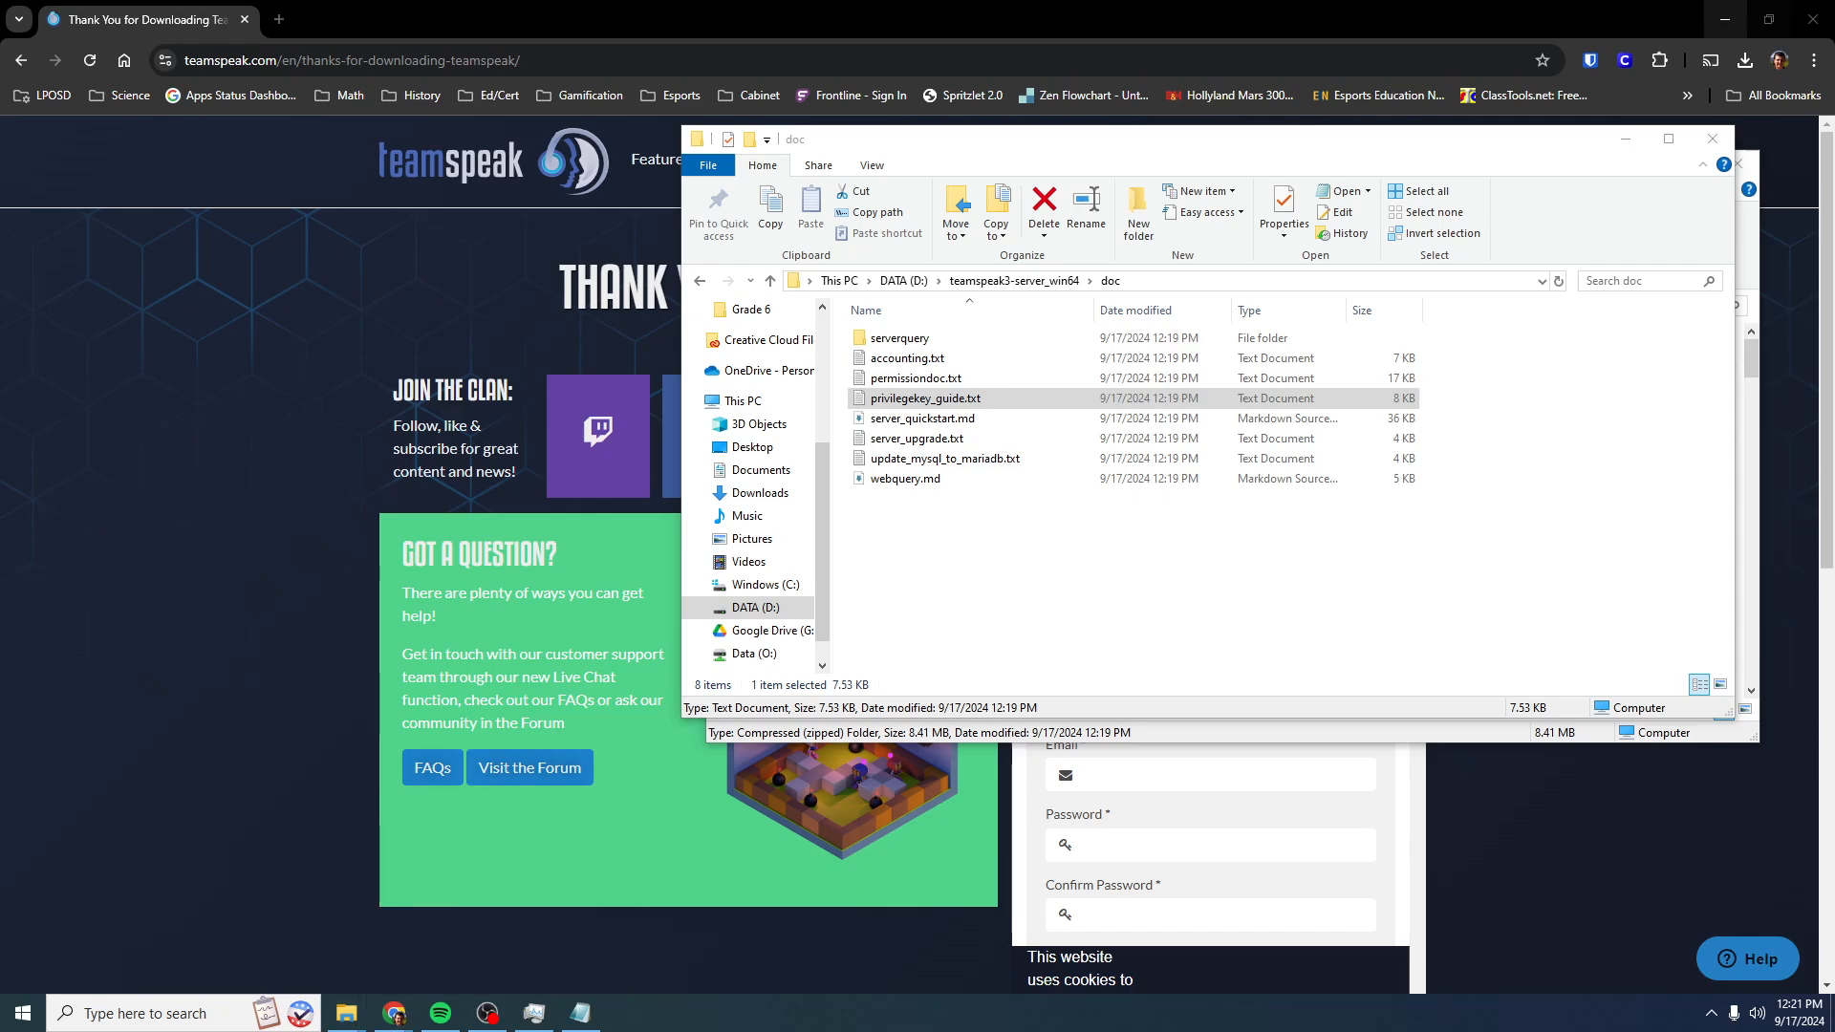
{"action": "left_click", "coordinate": [1724, 19]}
Relaunch ts3server.exe from teamspeak3-server_win64 and close the extra Downloads window.
{"action": "key", "text": "BackSpace"}
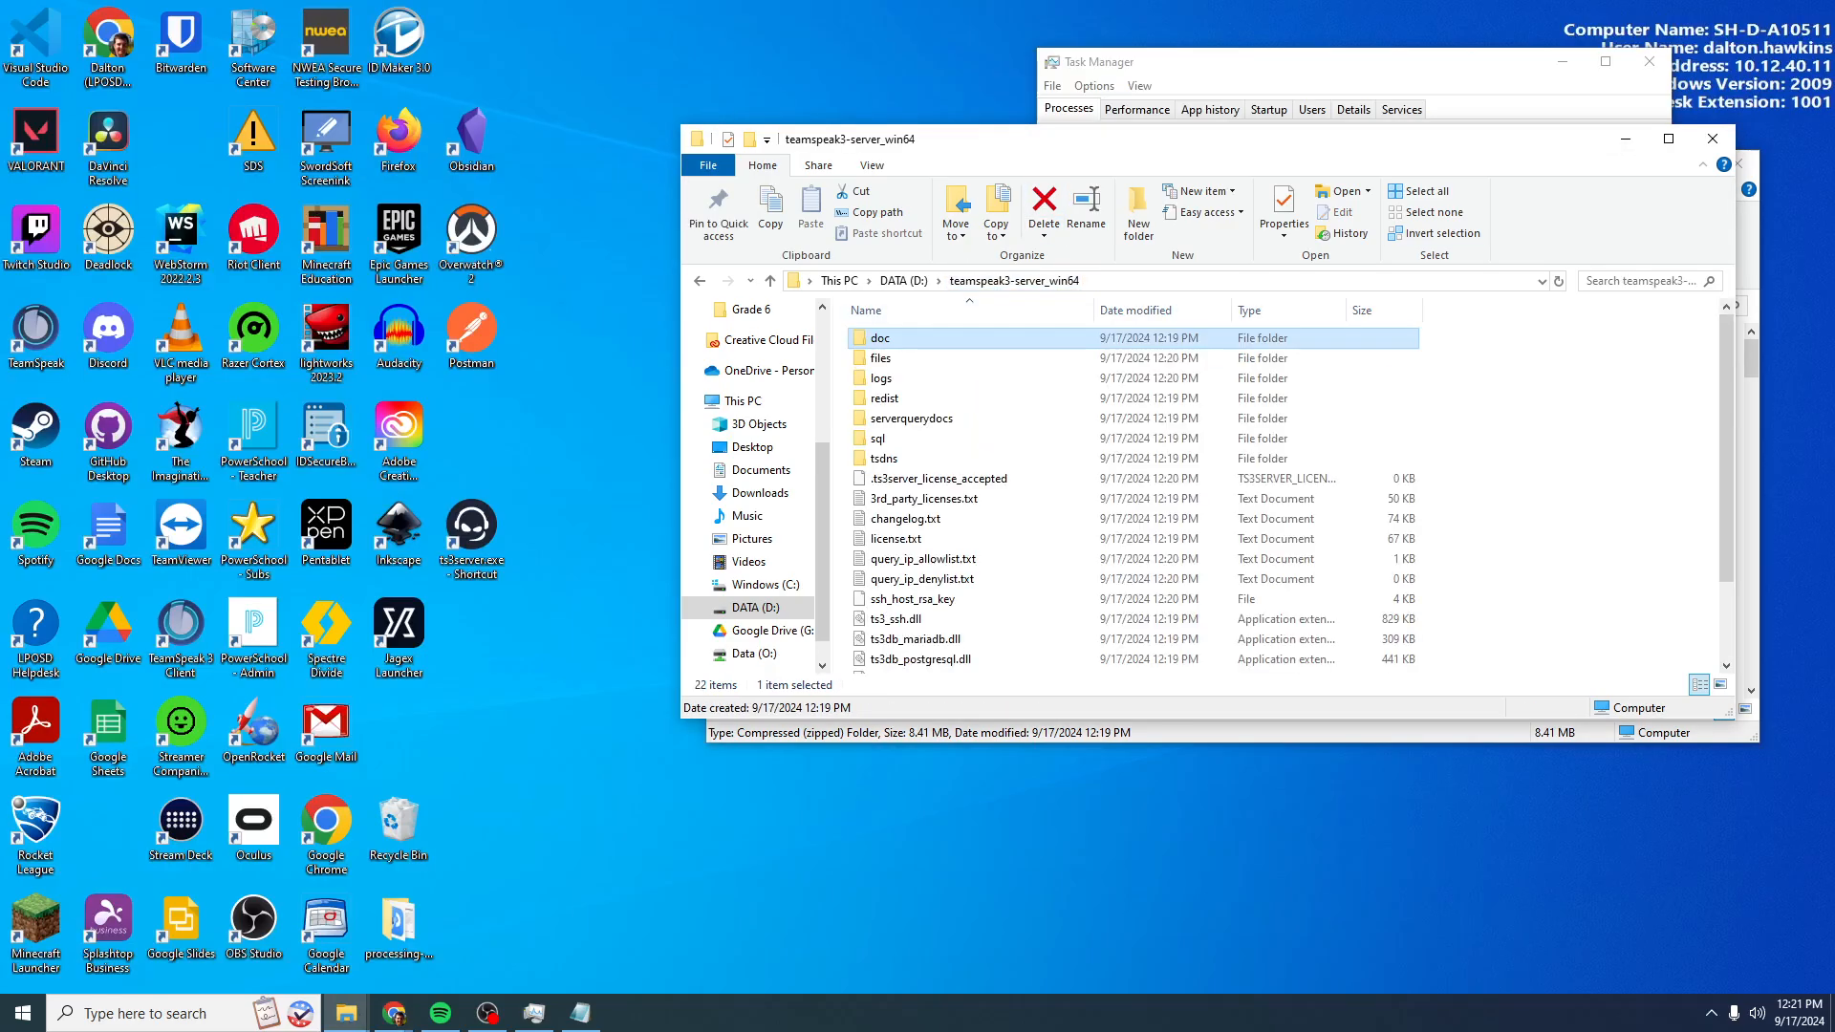
{"action": "type", "text": "ts3server"}
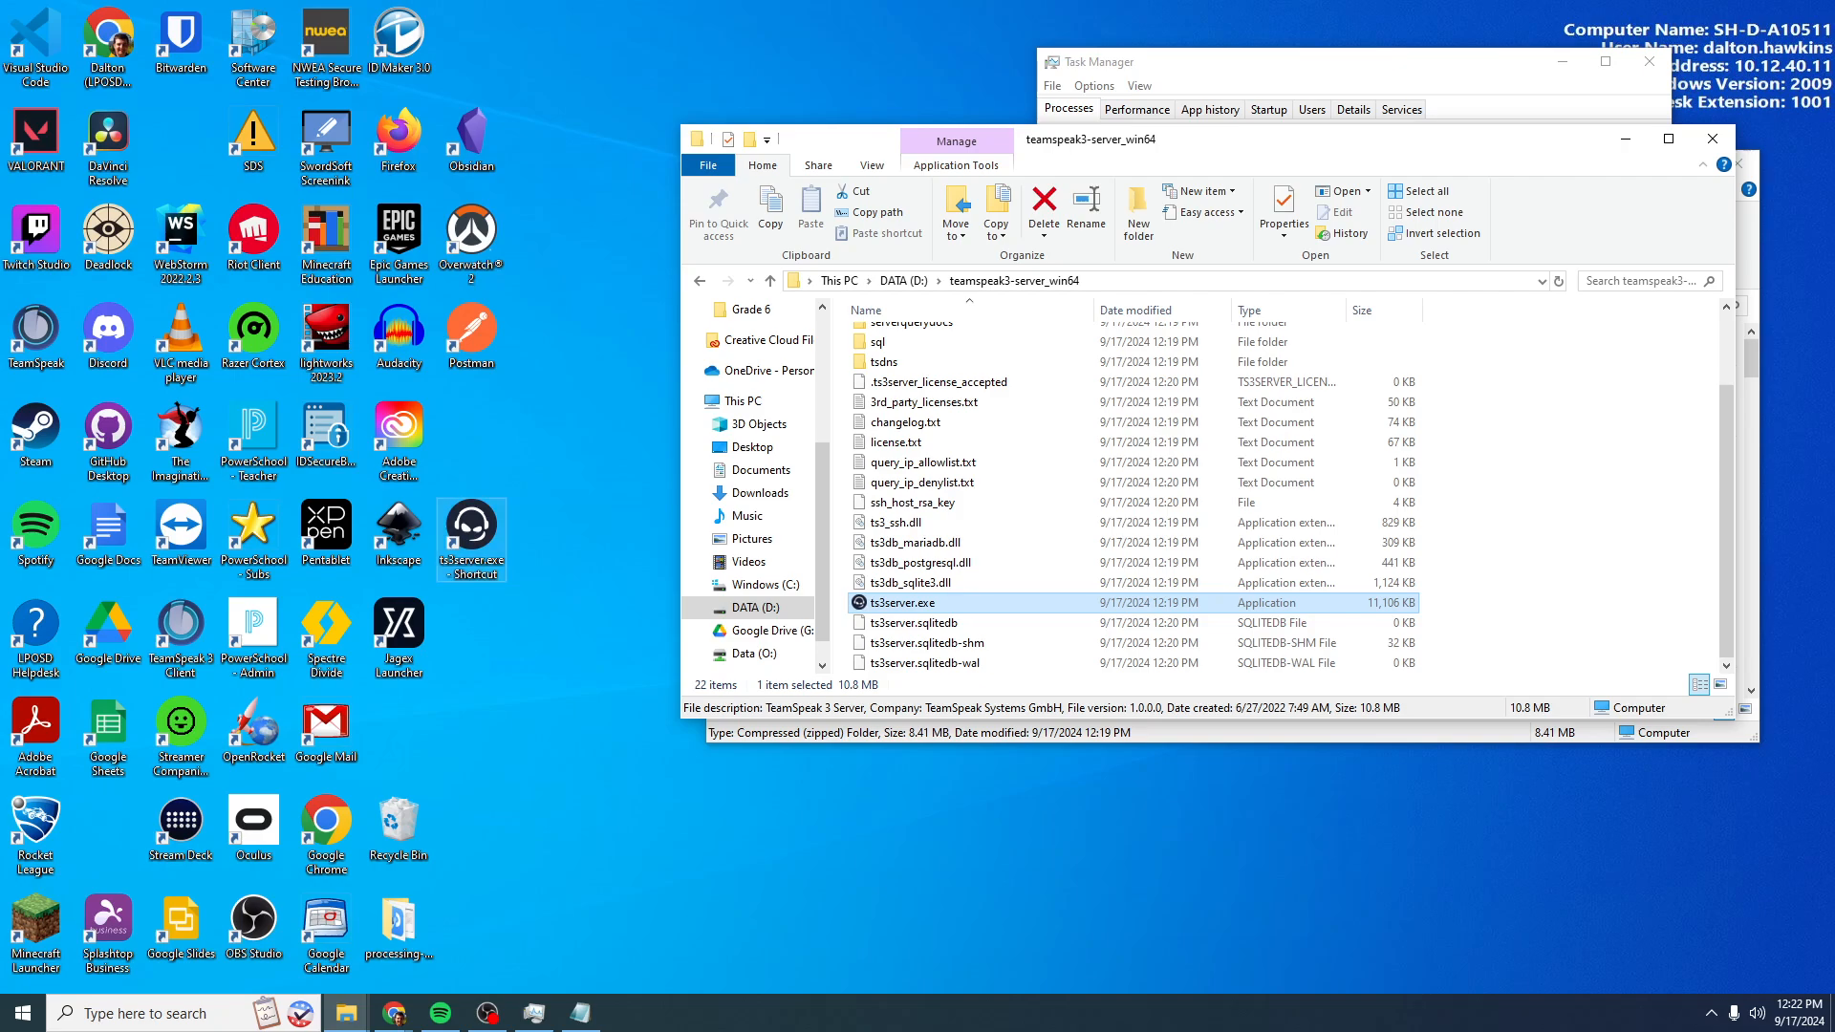
{"action": "double_click", "coordinate": [471, 530]}
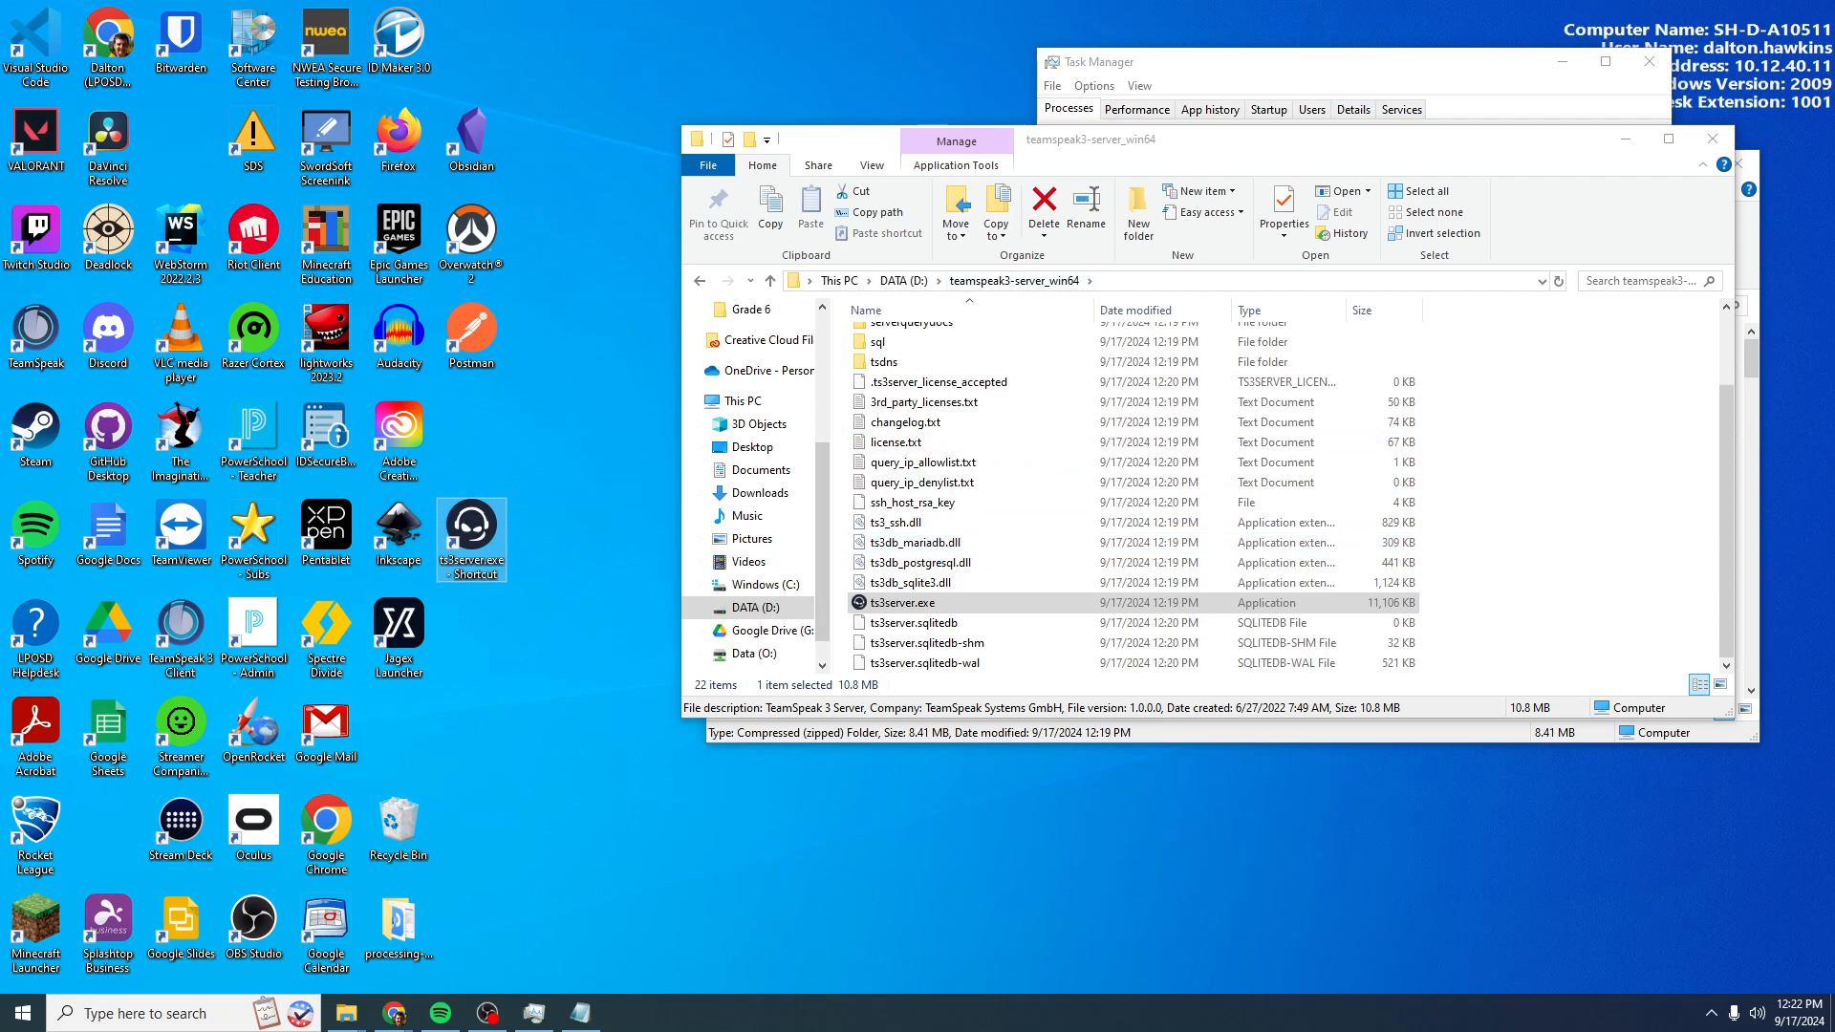
{"action": "left_click_drag", "start_coordinate": [1382, 147], "coordinate": [1397, 287]}
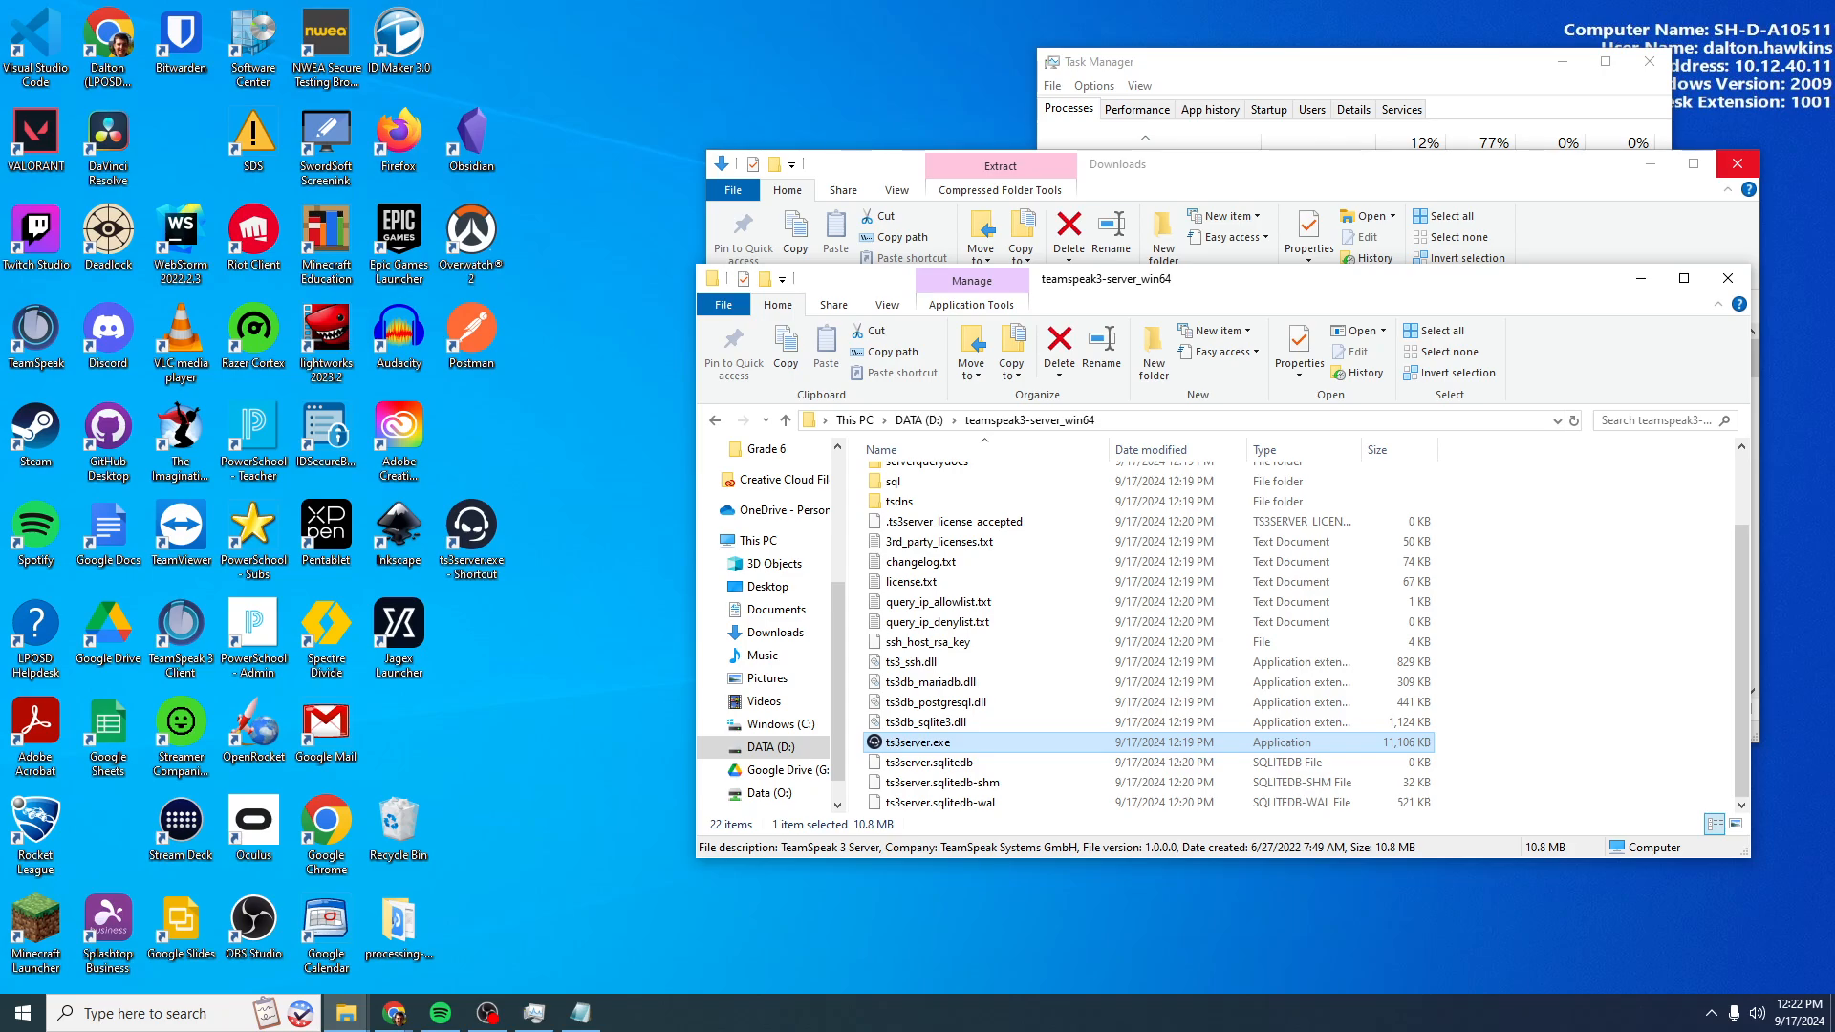
{"action": "left_click", "coordinate": [1738, 163]}
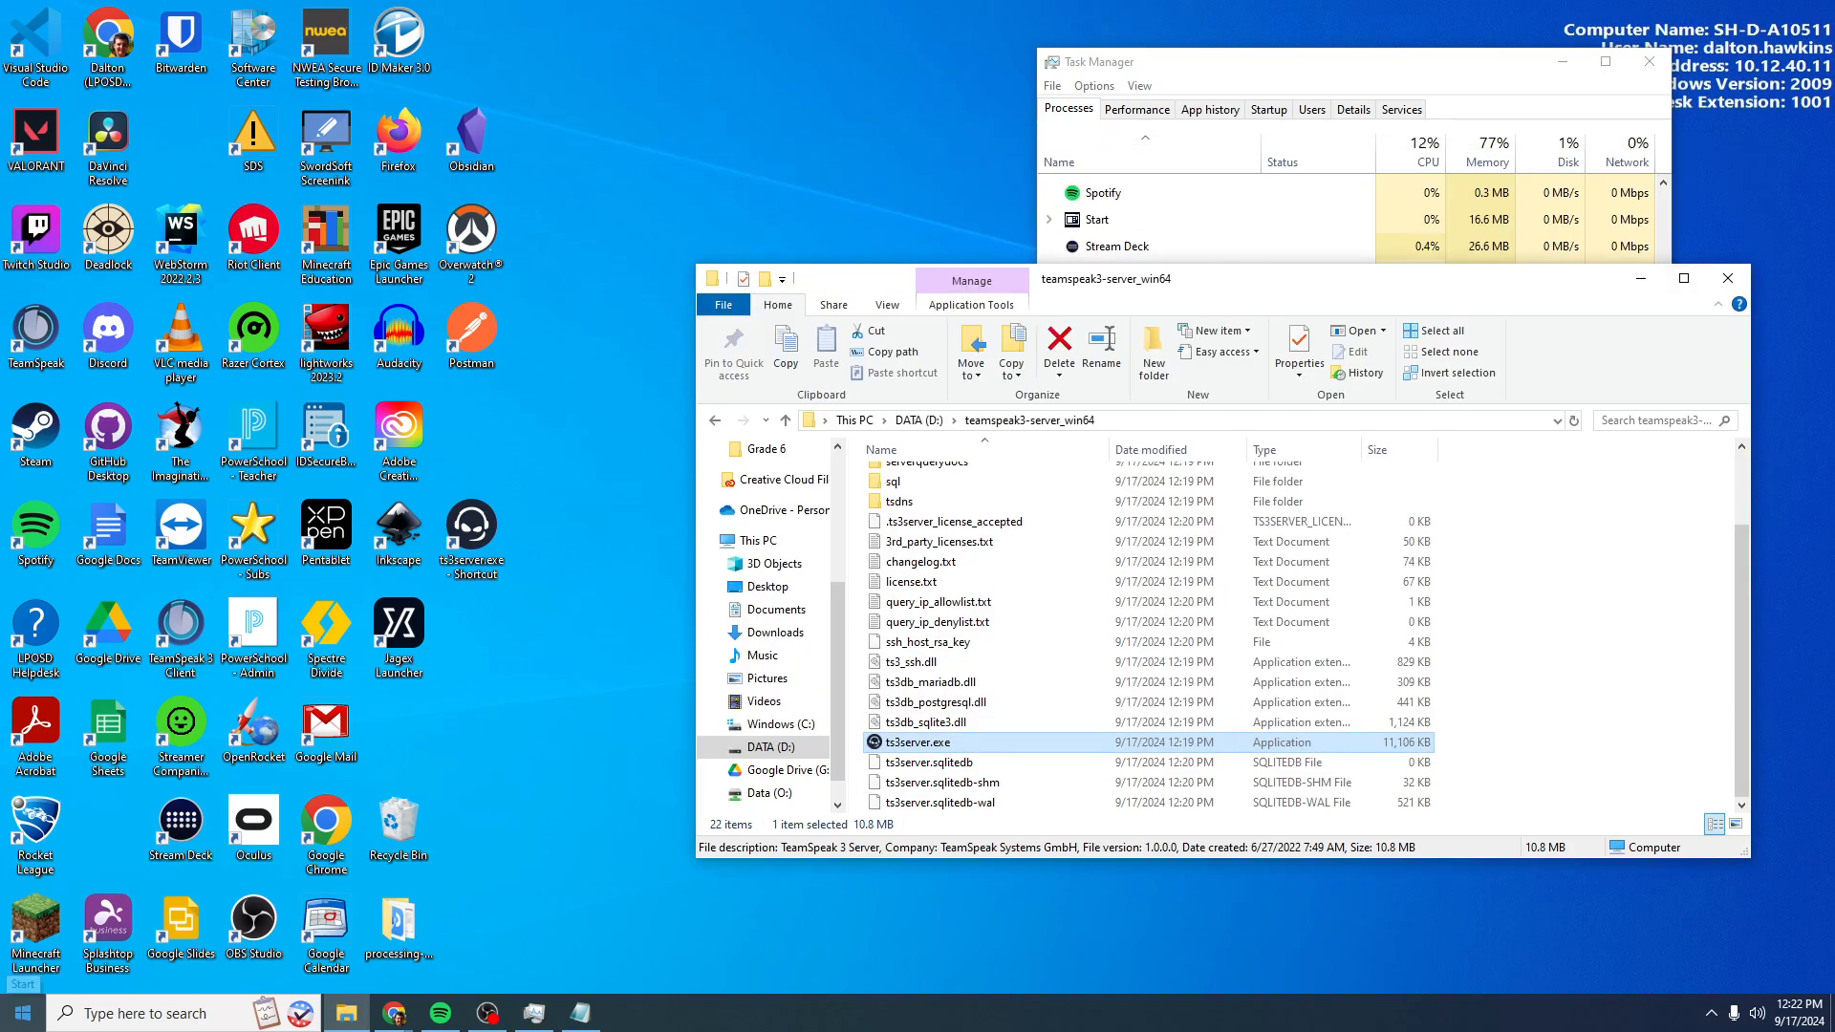
{"action": "left_click", "coordinate": [23, 1011]}
{"action": "left_click", "coordinate": [472, 534]}
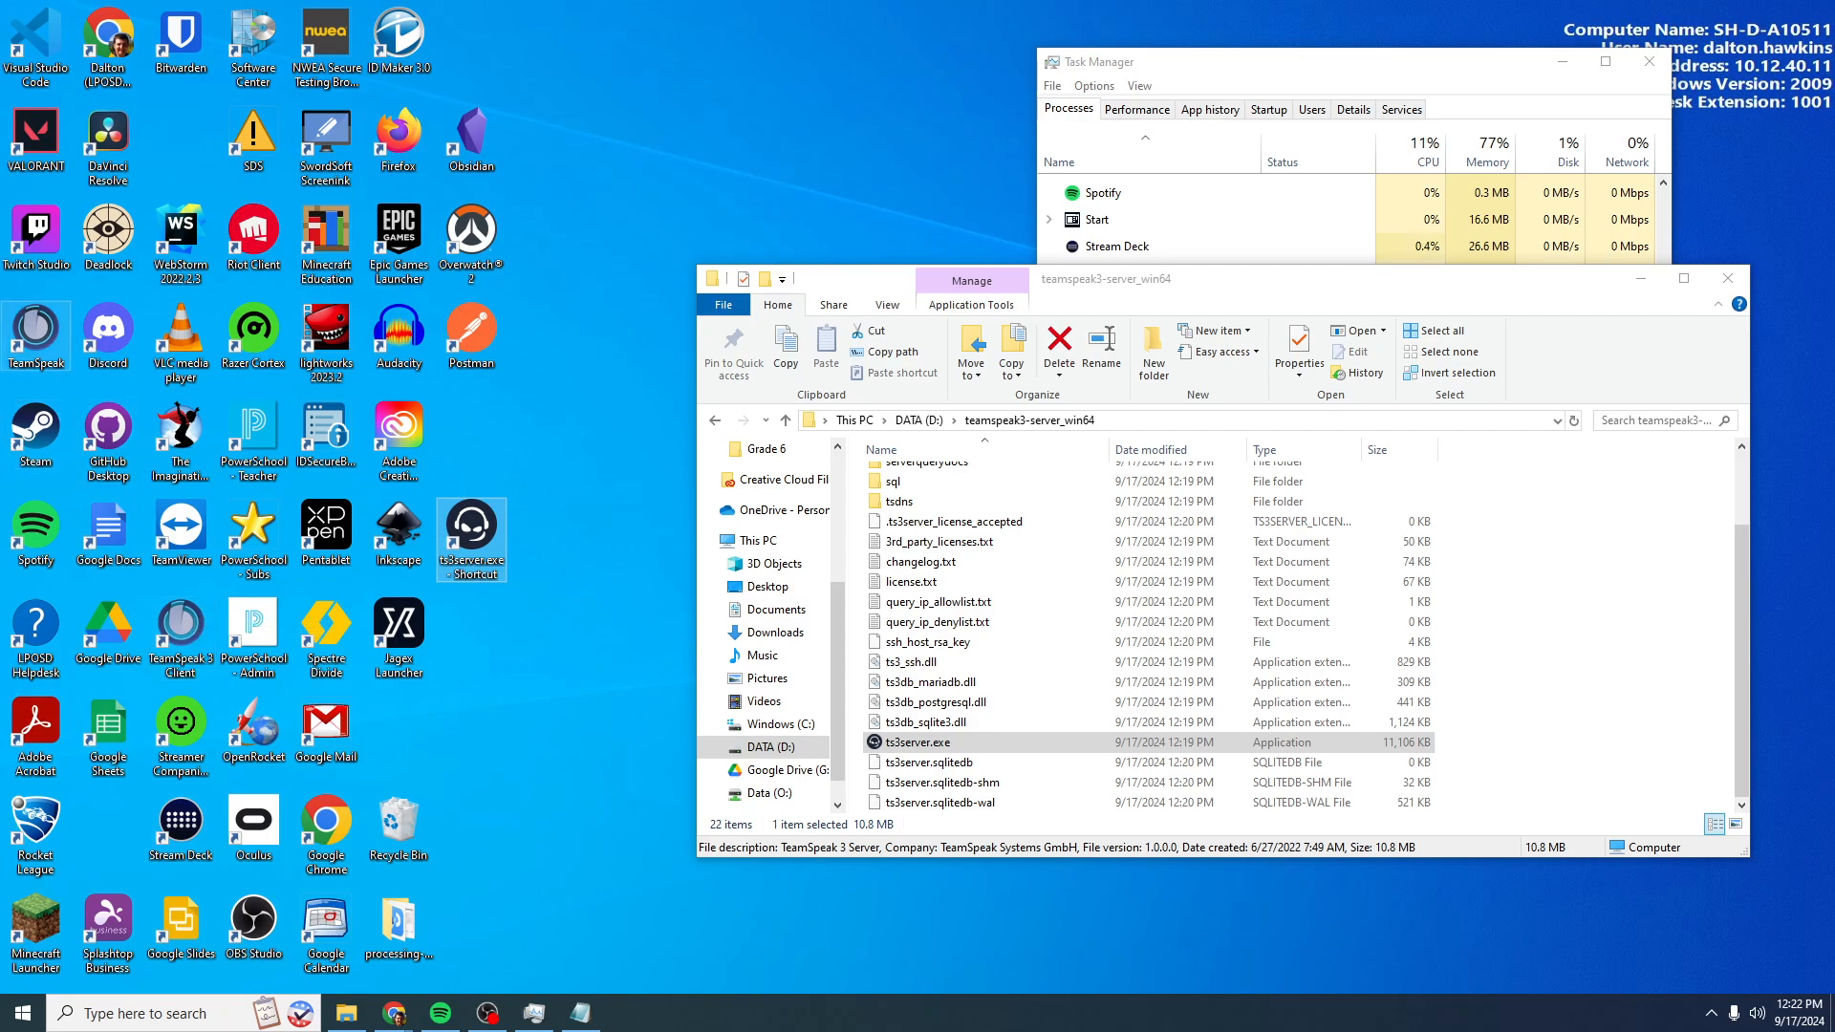
Launch the TeamSpeak client and find this PC's IPv4 address 10.12.40.34 in Task Manager's Ethernet view.
{"action": "double_click", "coordinate": [35, 330]}
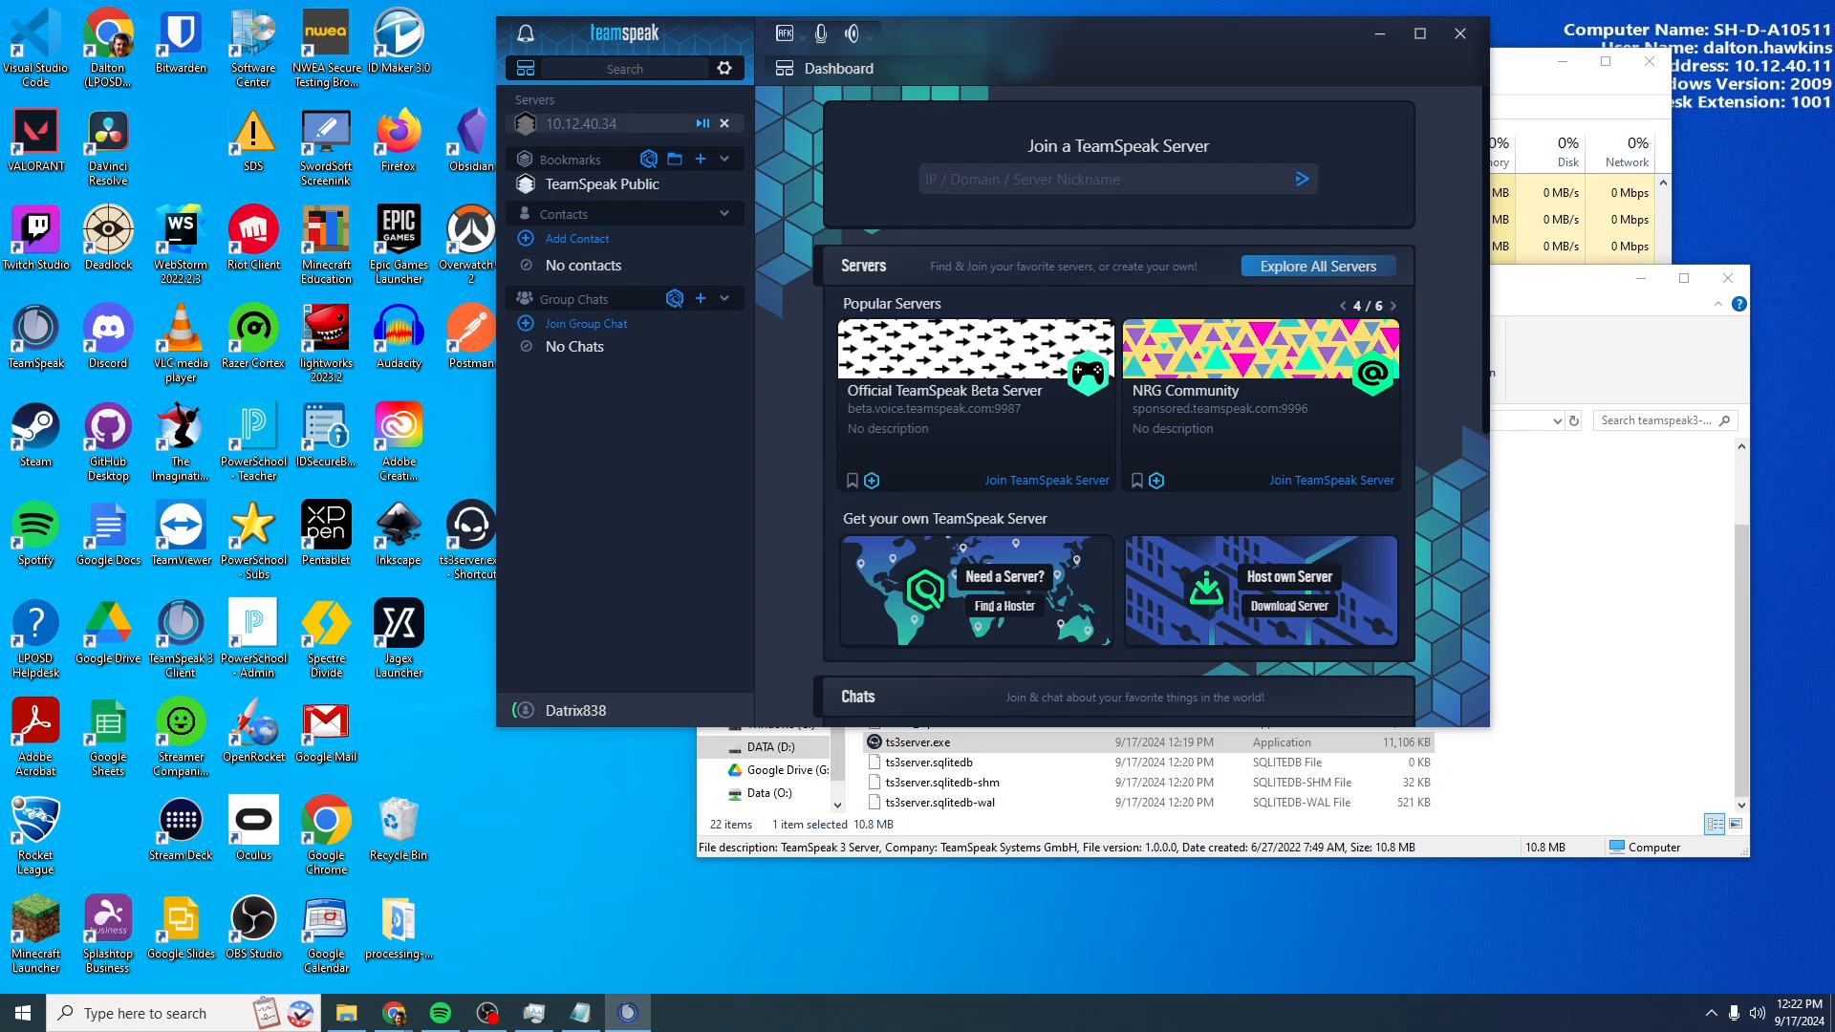
{"action": "left_click_drag", "start_coordinate": [999, 47], "coordinate": [509, 88]}
{"action": "left_click", "coordinate": [1186, 63]}
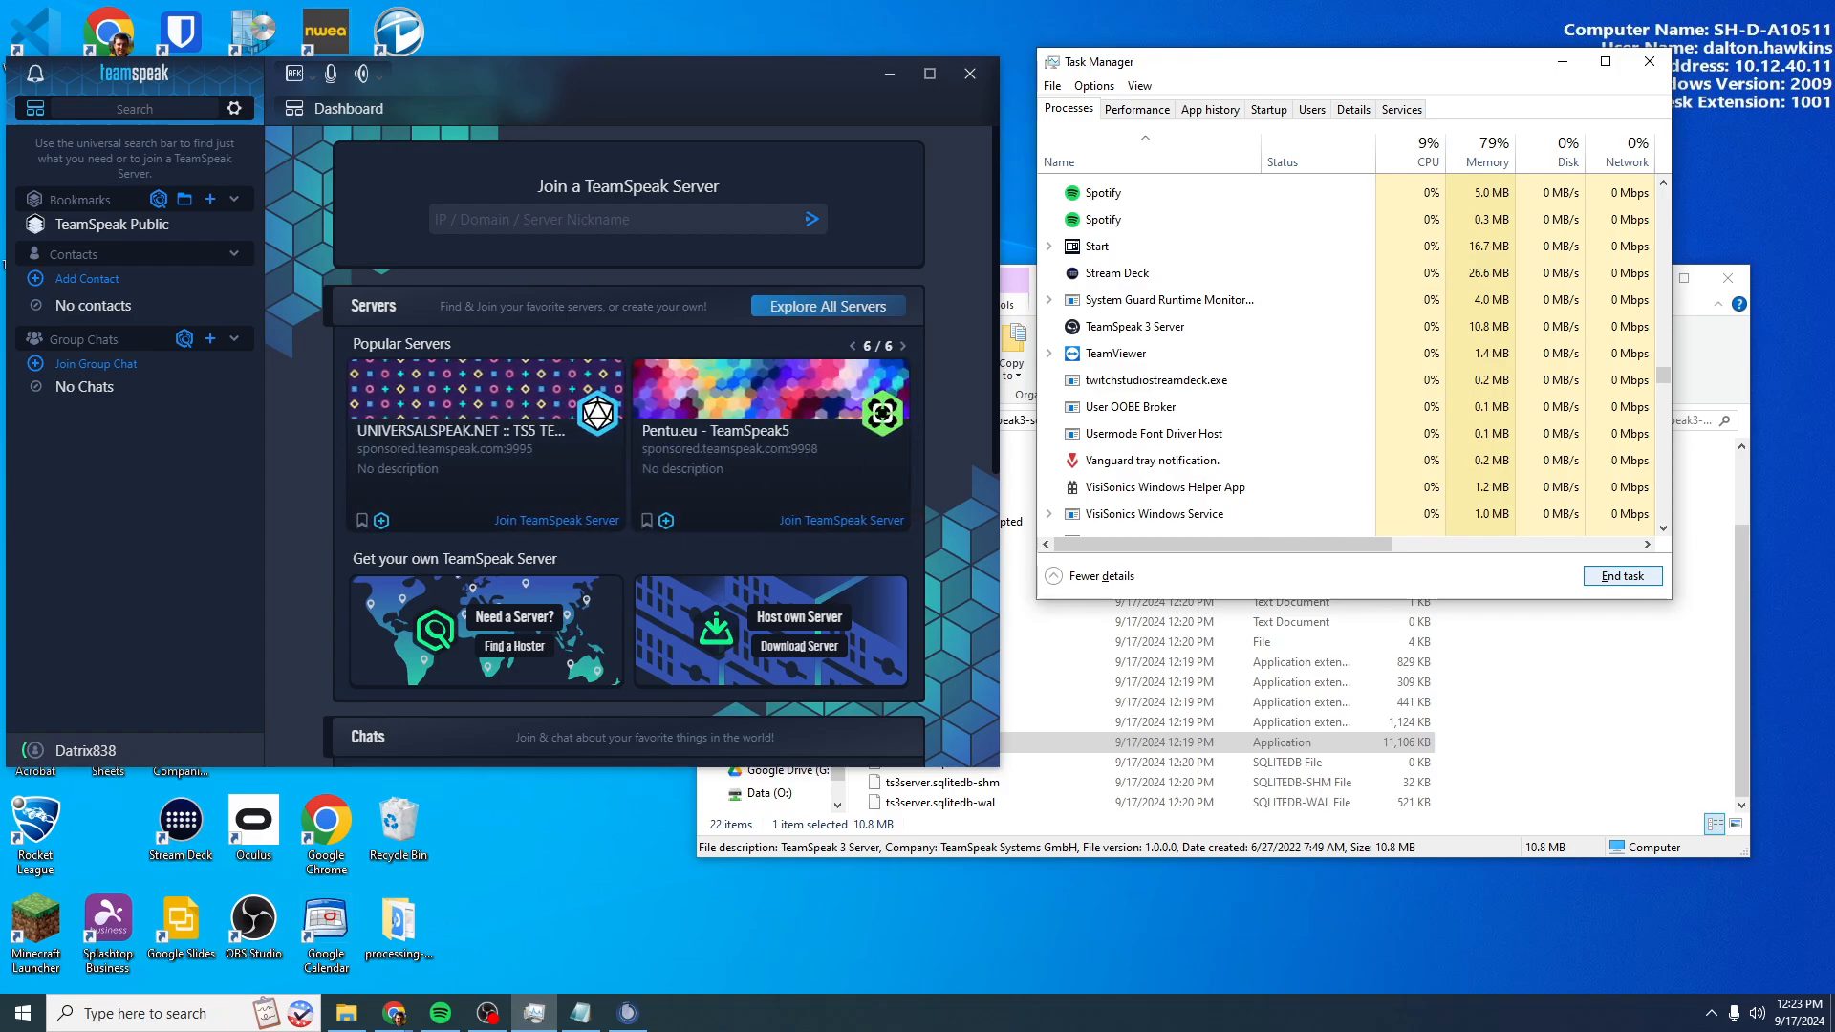
{"action": "left_click", "coordinate": [1138, 109]}
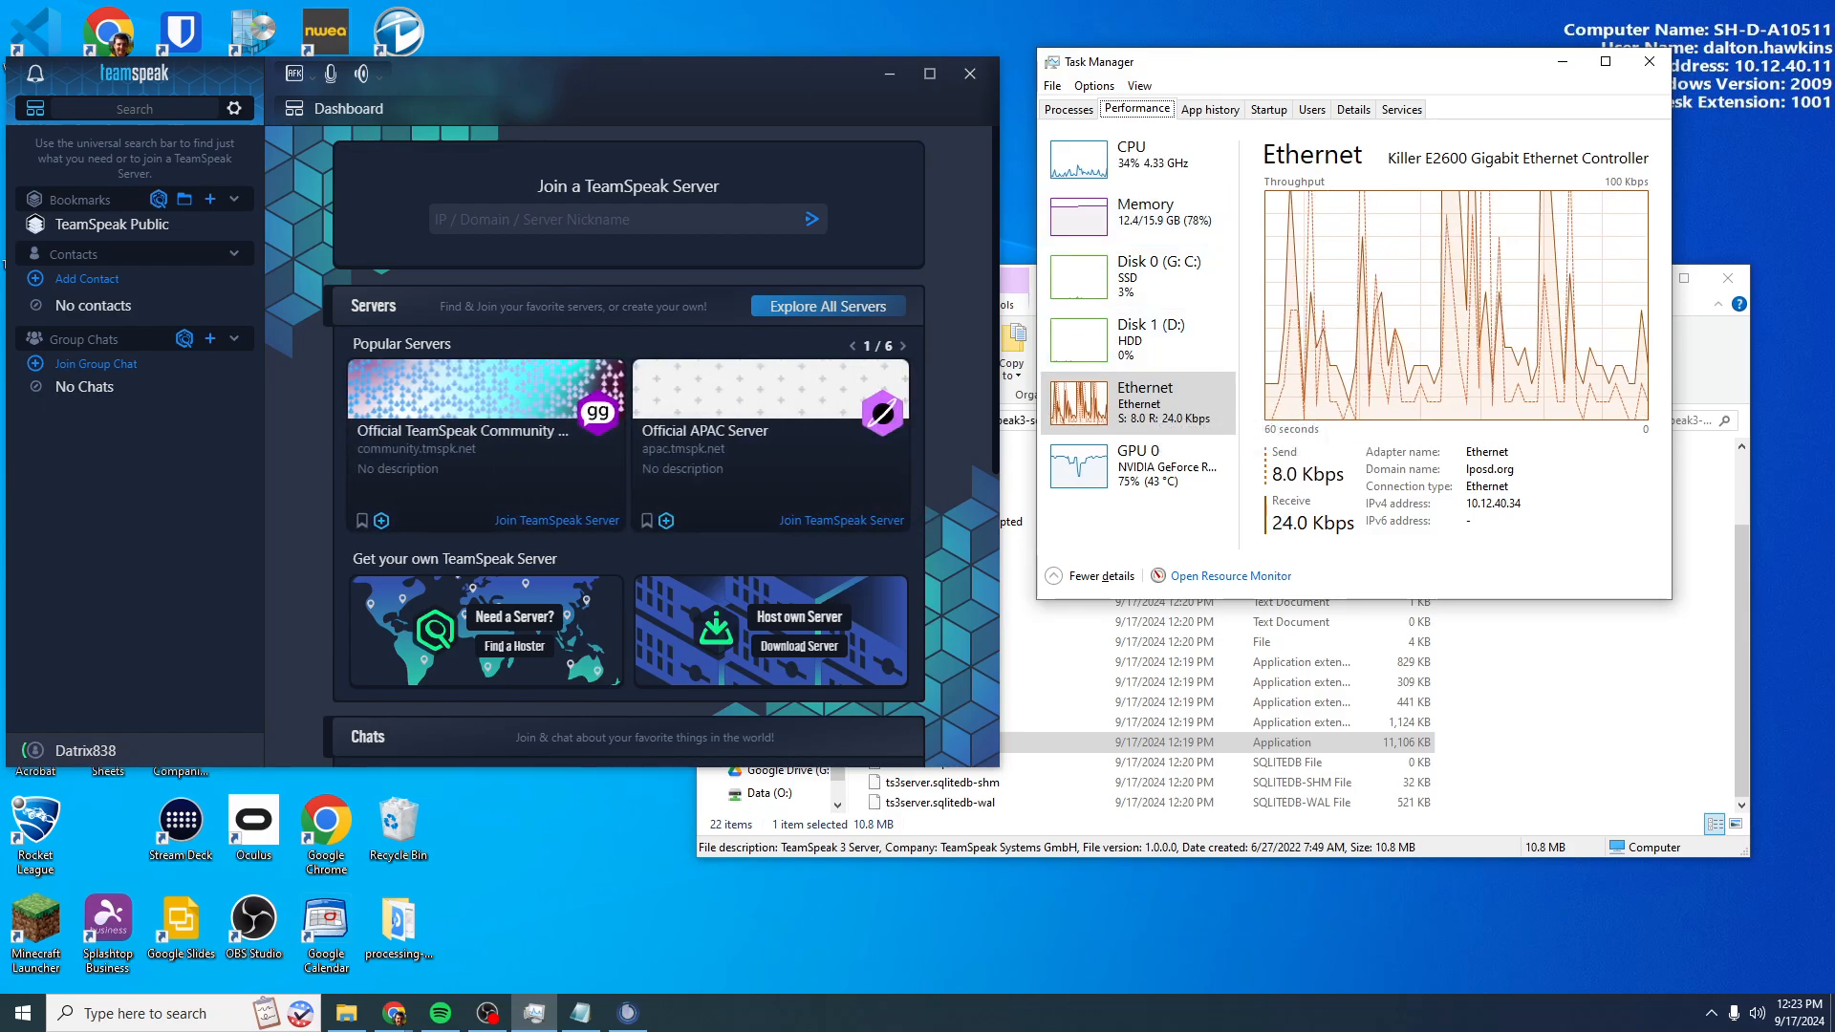
{"action": "left_click", "coordinate": [573, 219]}
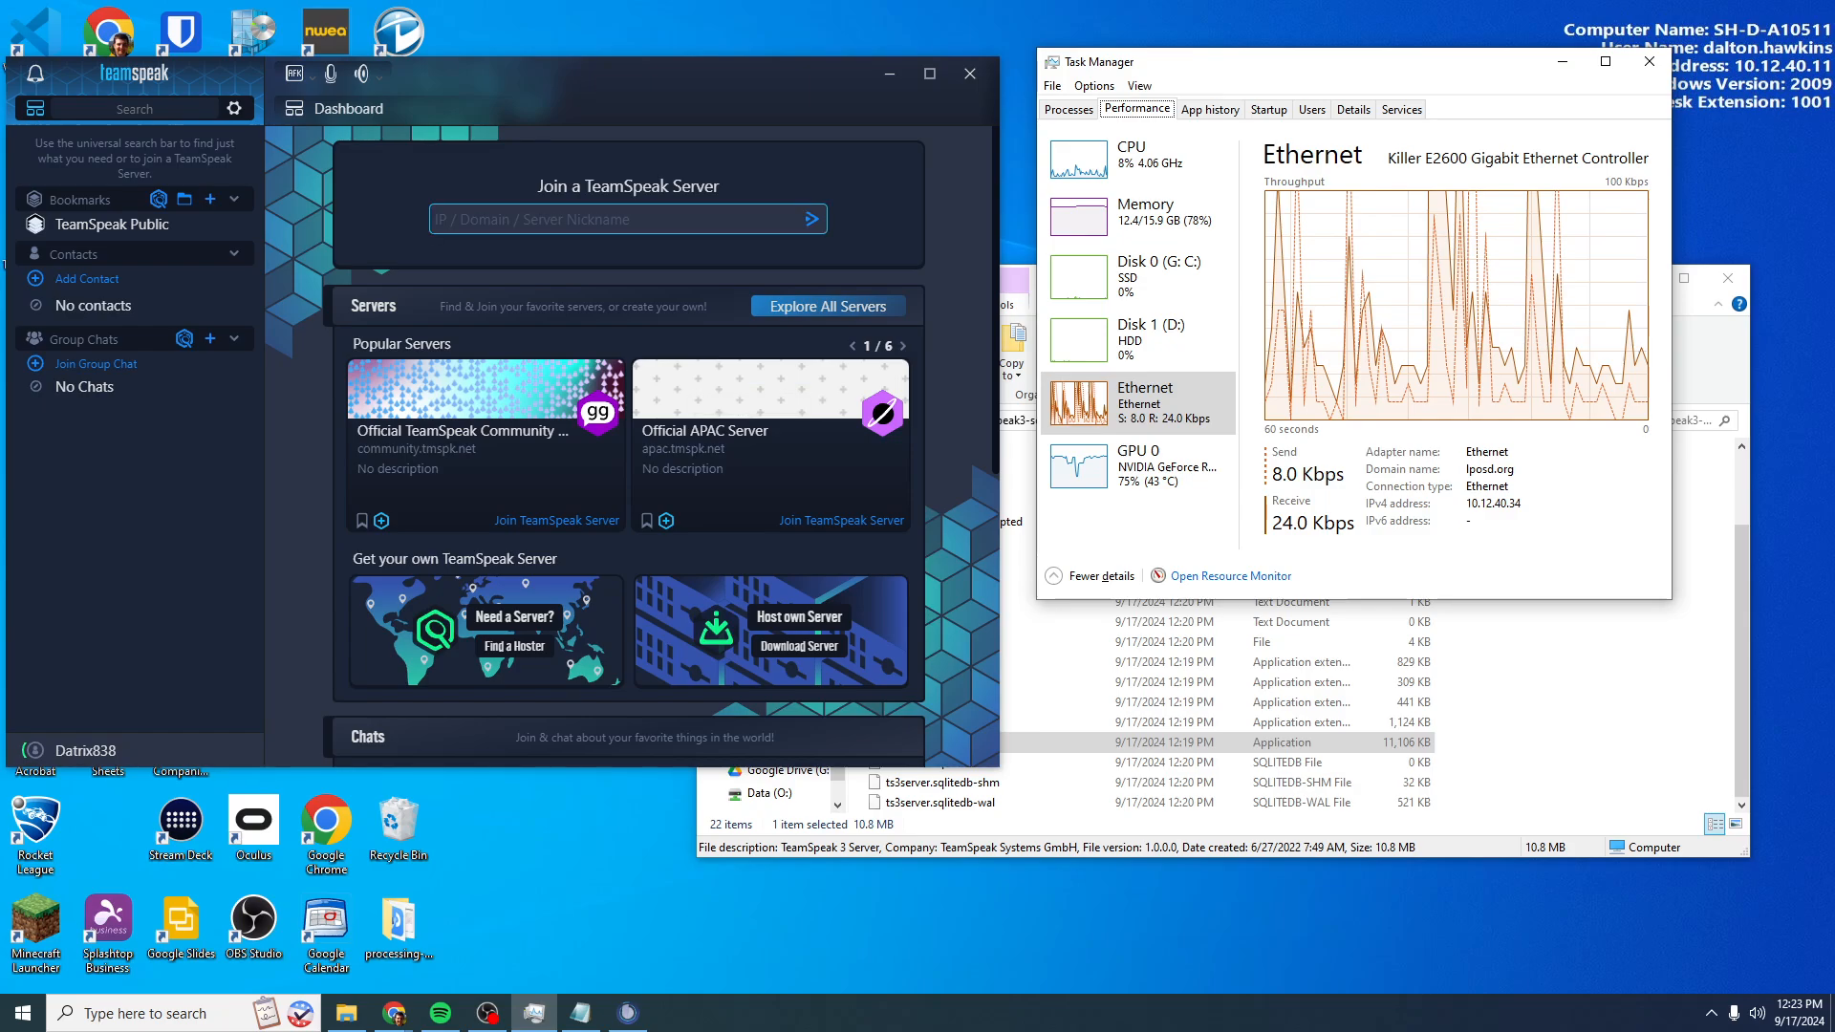
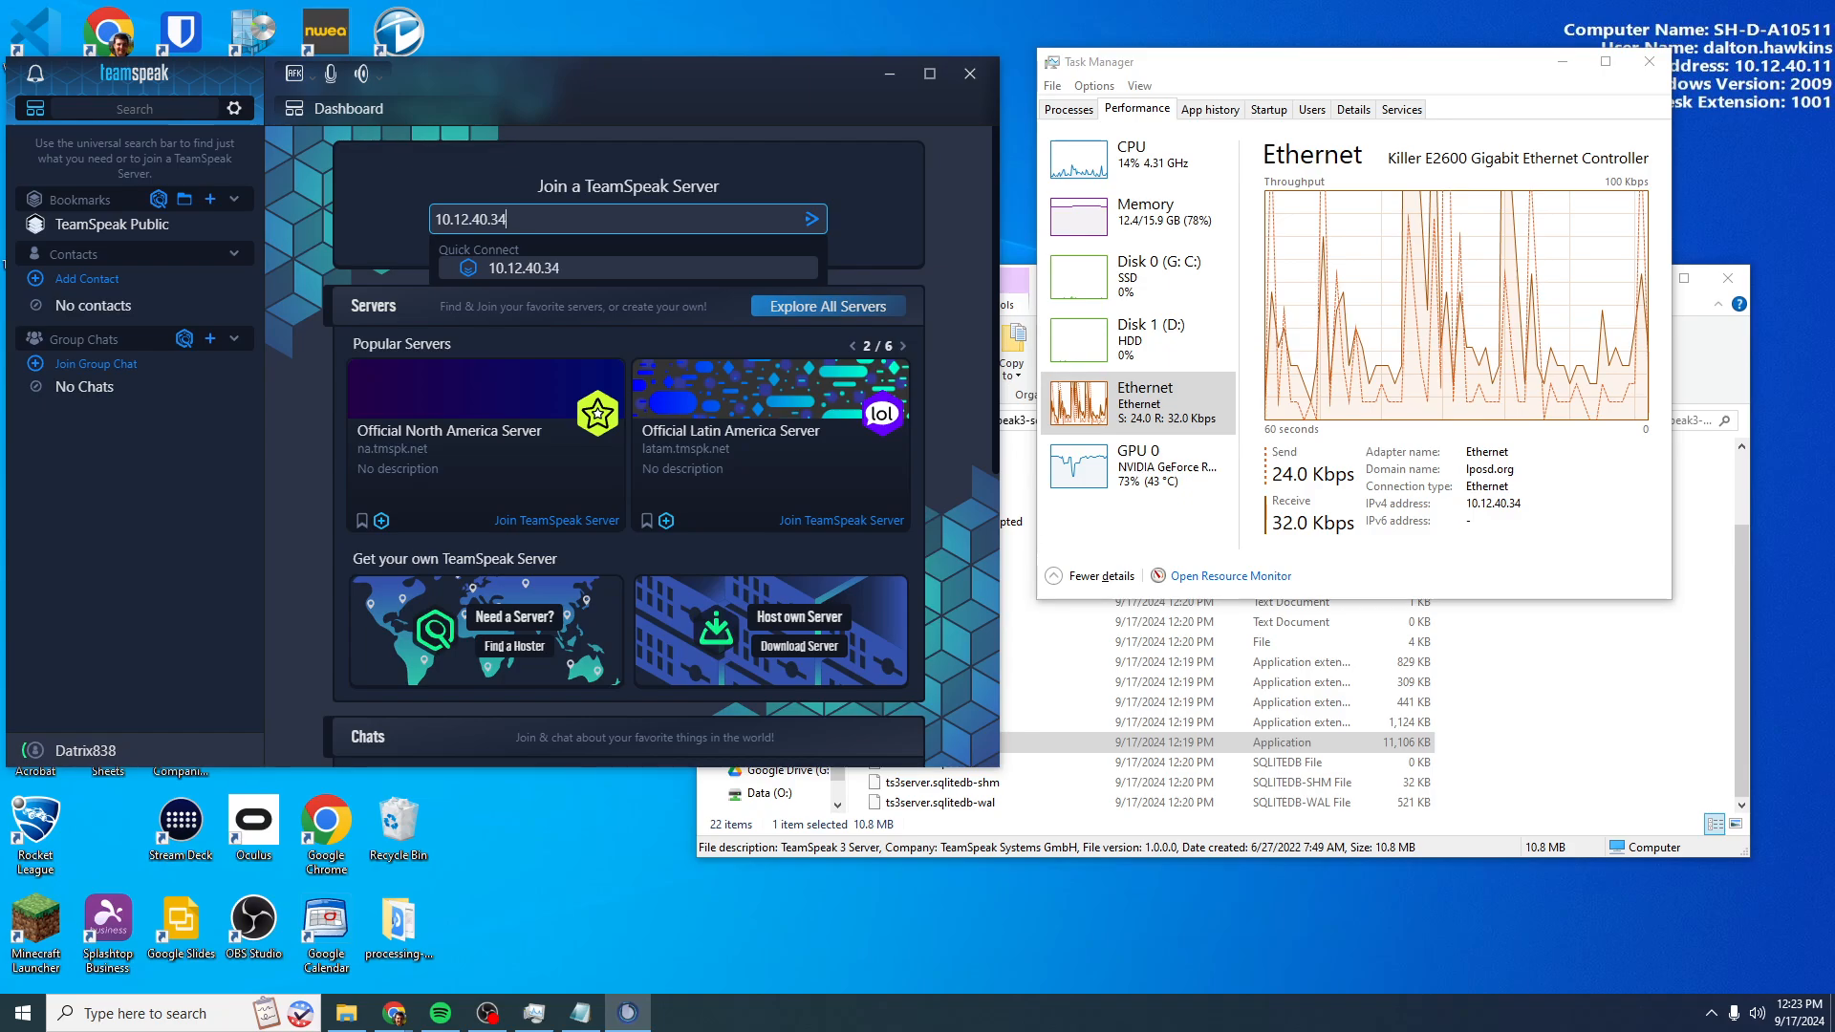
Connect to the server at 10.12.40.34 and claim admin rights with the pasted privilege key.
{"action": "key", "text": "Return"}
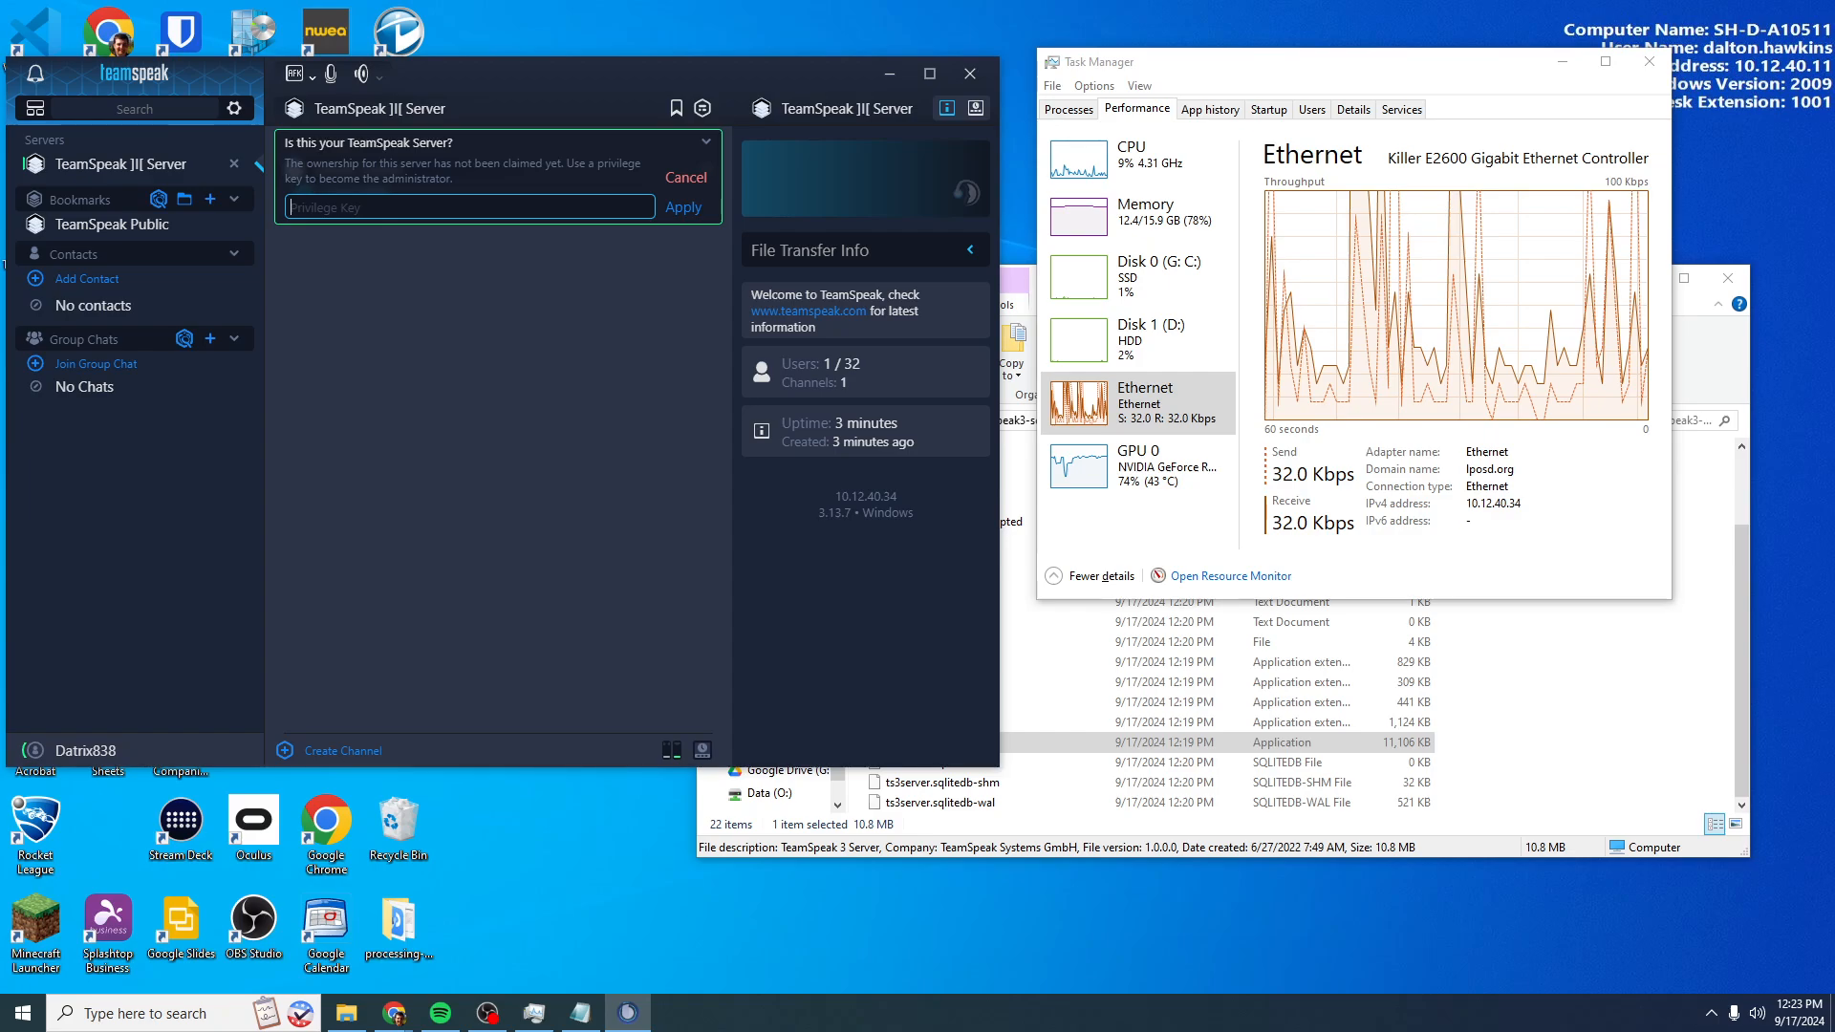
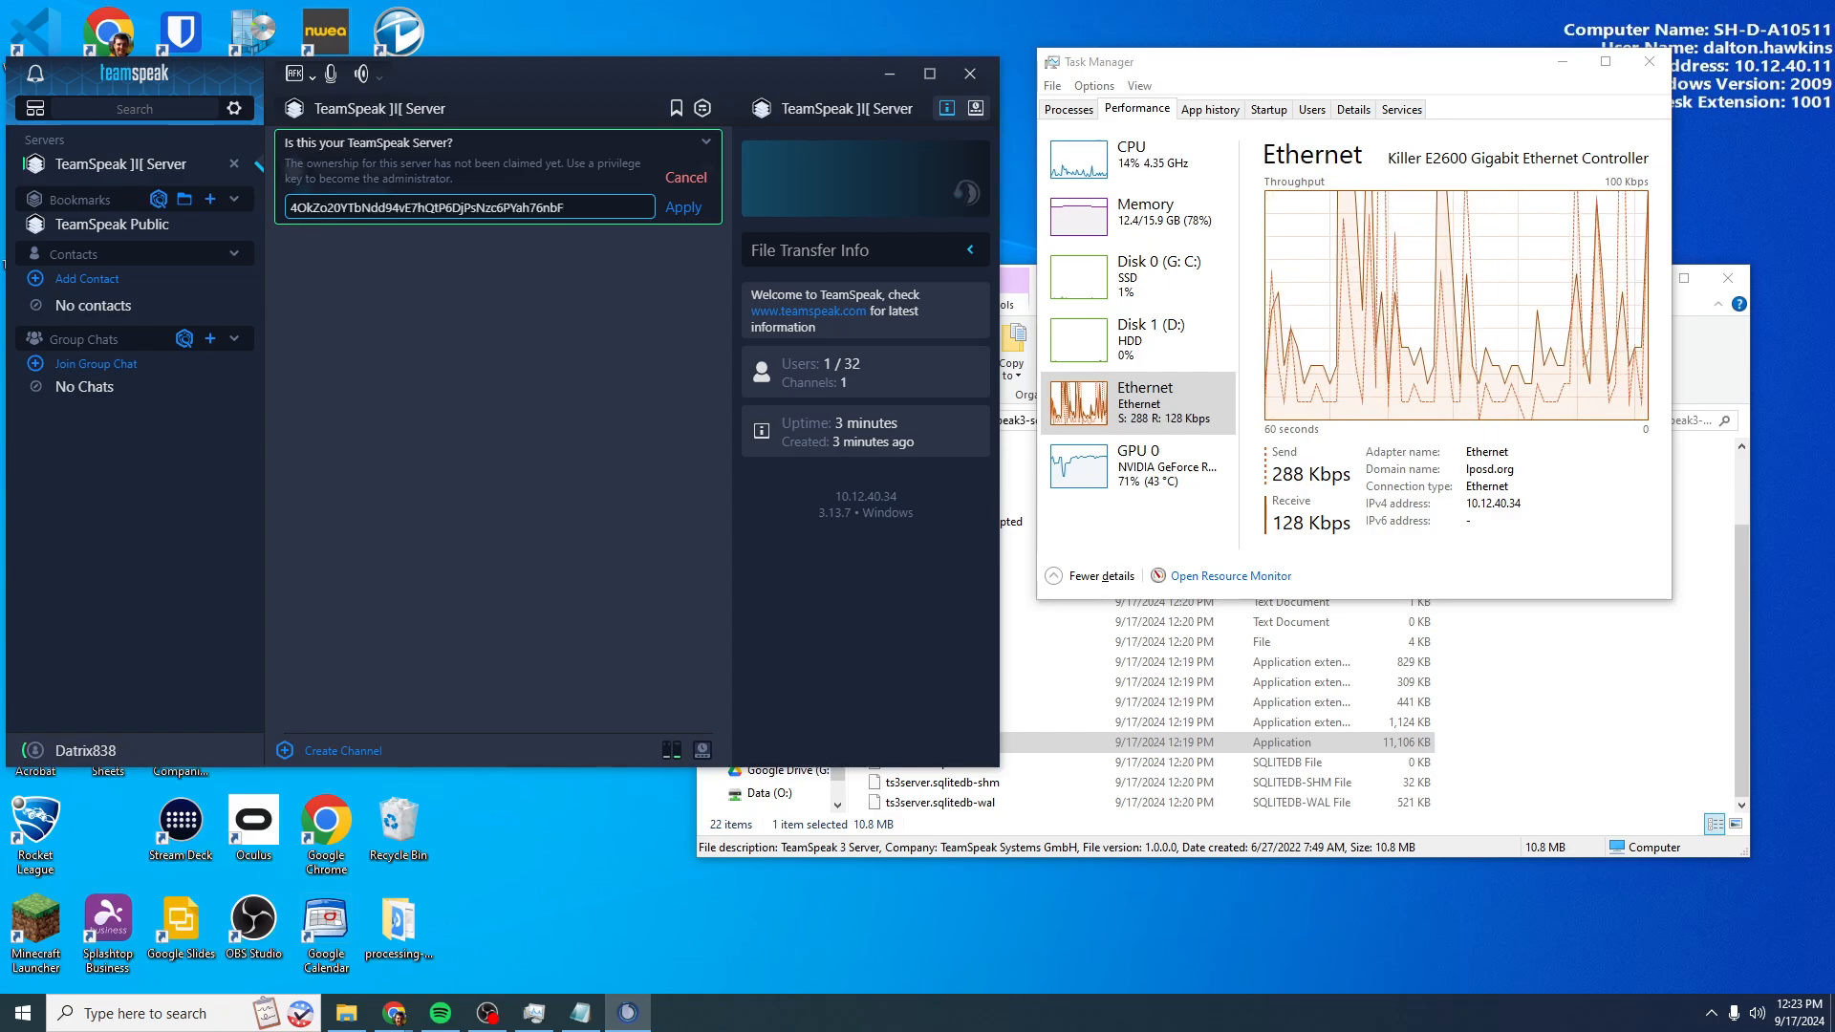
{"action": "key", "text": "alt+Tab"}
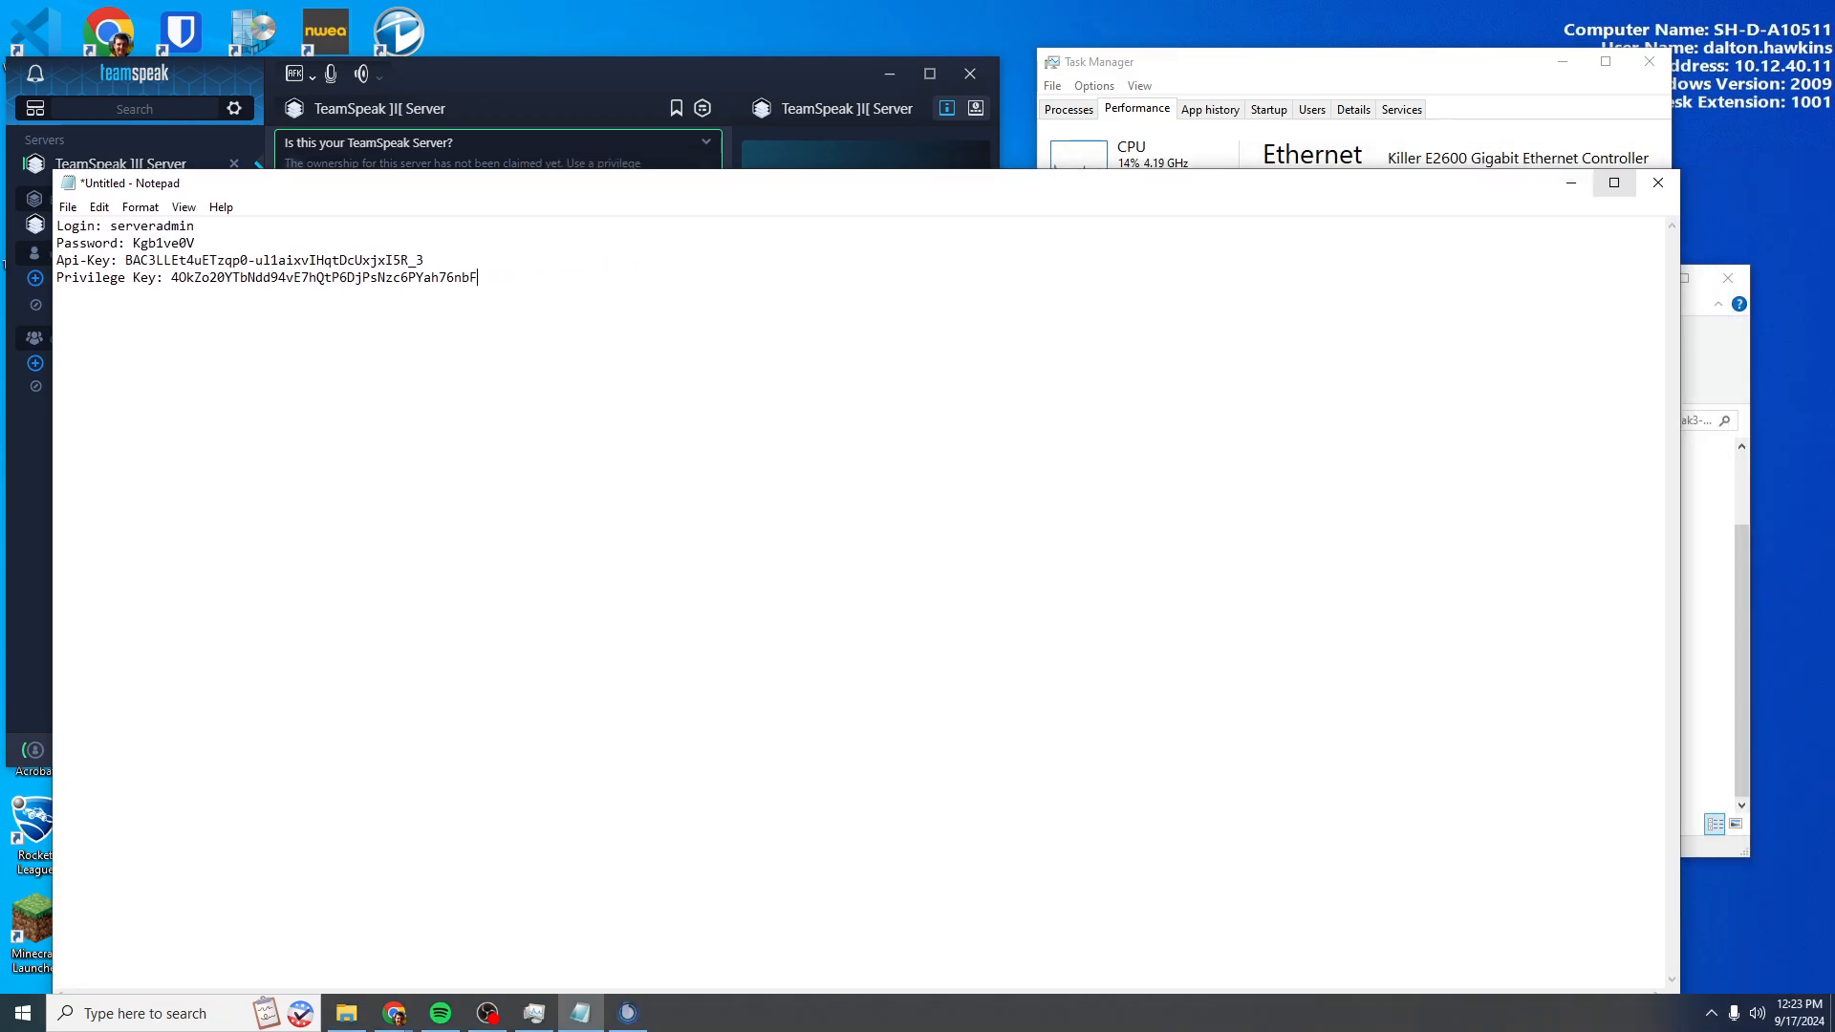
{"action": "left_click", "coordinate": [1570, 182]}
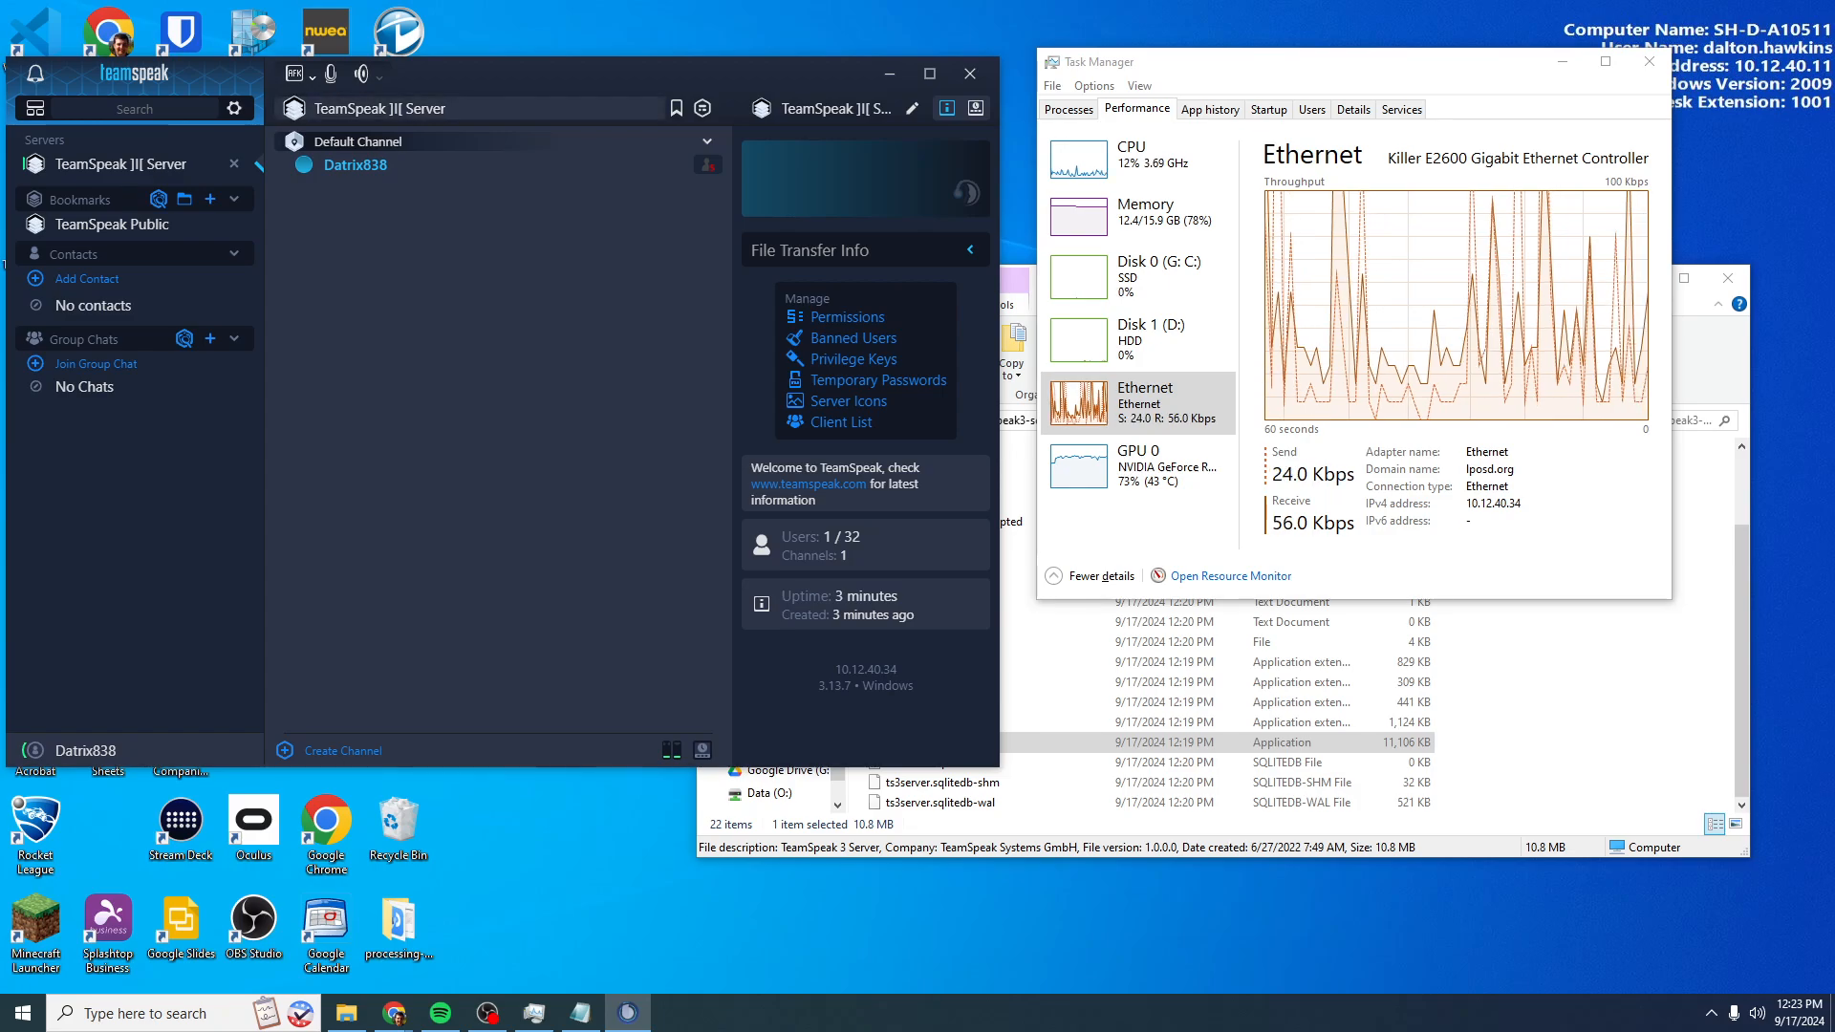
Rename the server to 'Sandpoint Esports', save the settings, and start a new channel.
{"action": "right_click", "coordinate": [401, 109]}
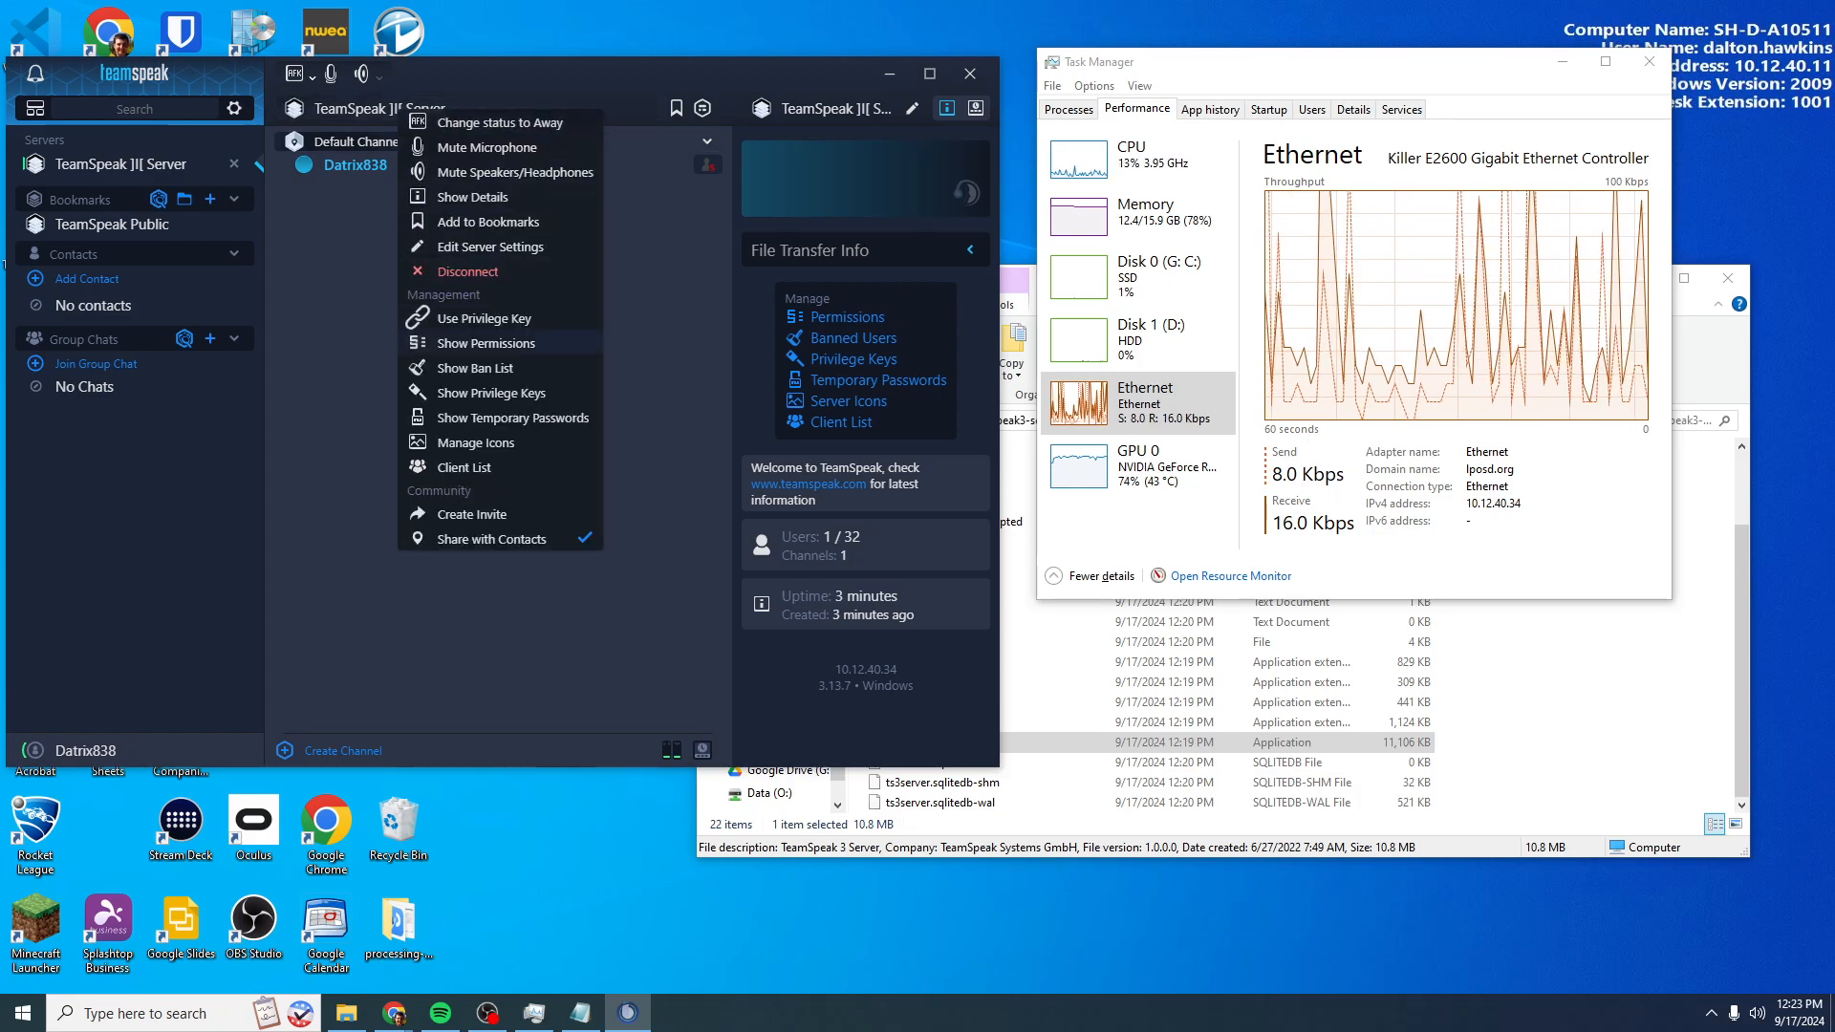
{"action": "key", "text": "Escape"}
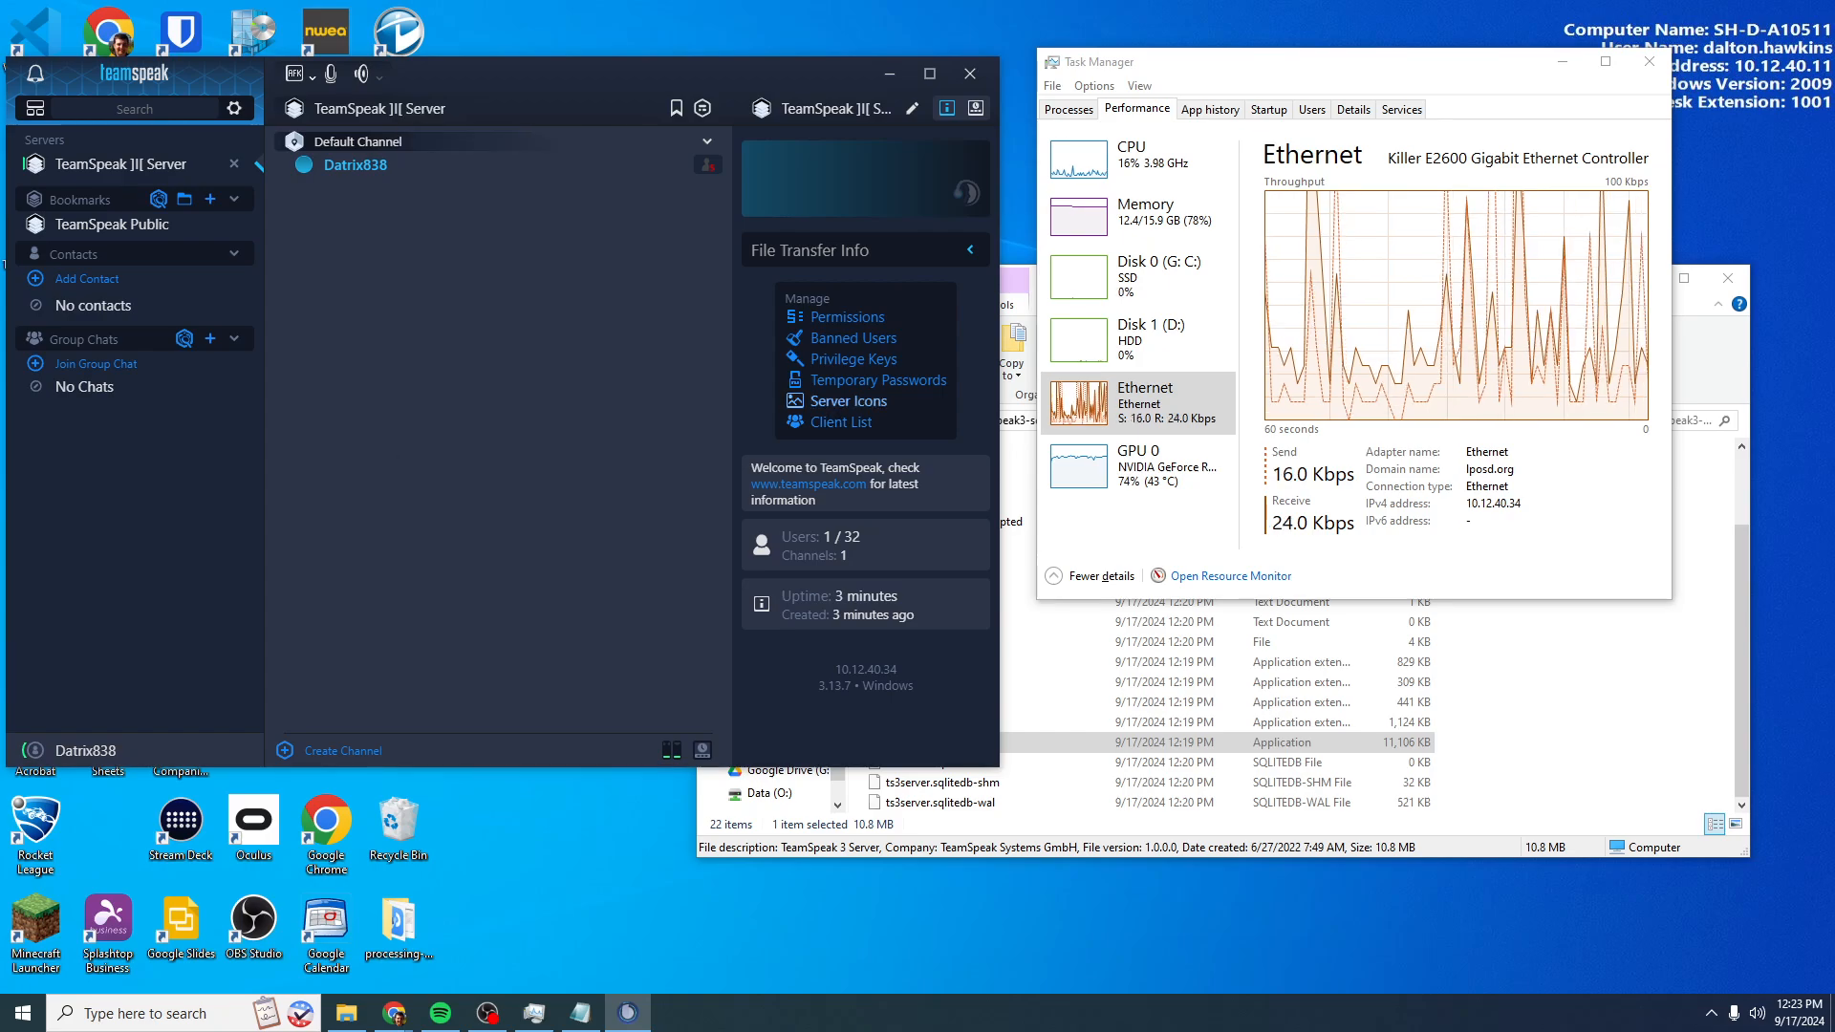
{"action": "left_click", "coordinate": [912, 108]}
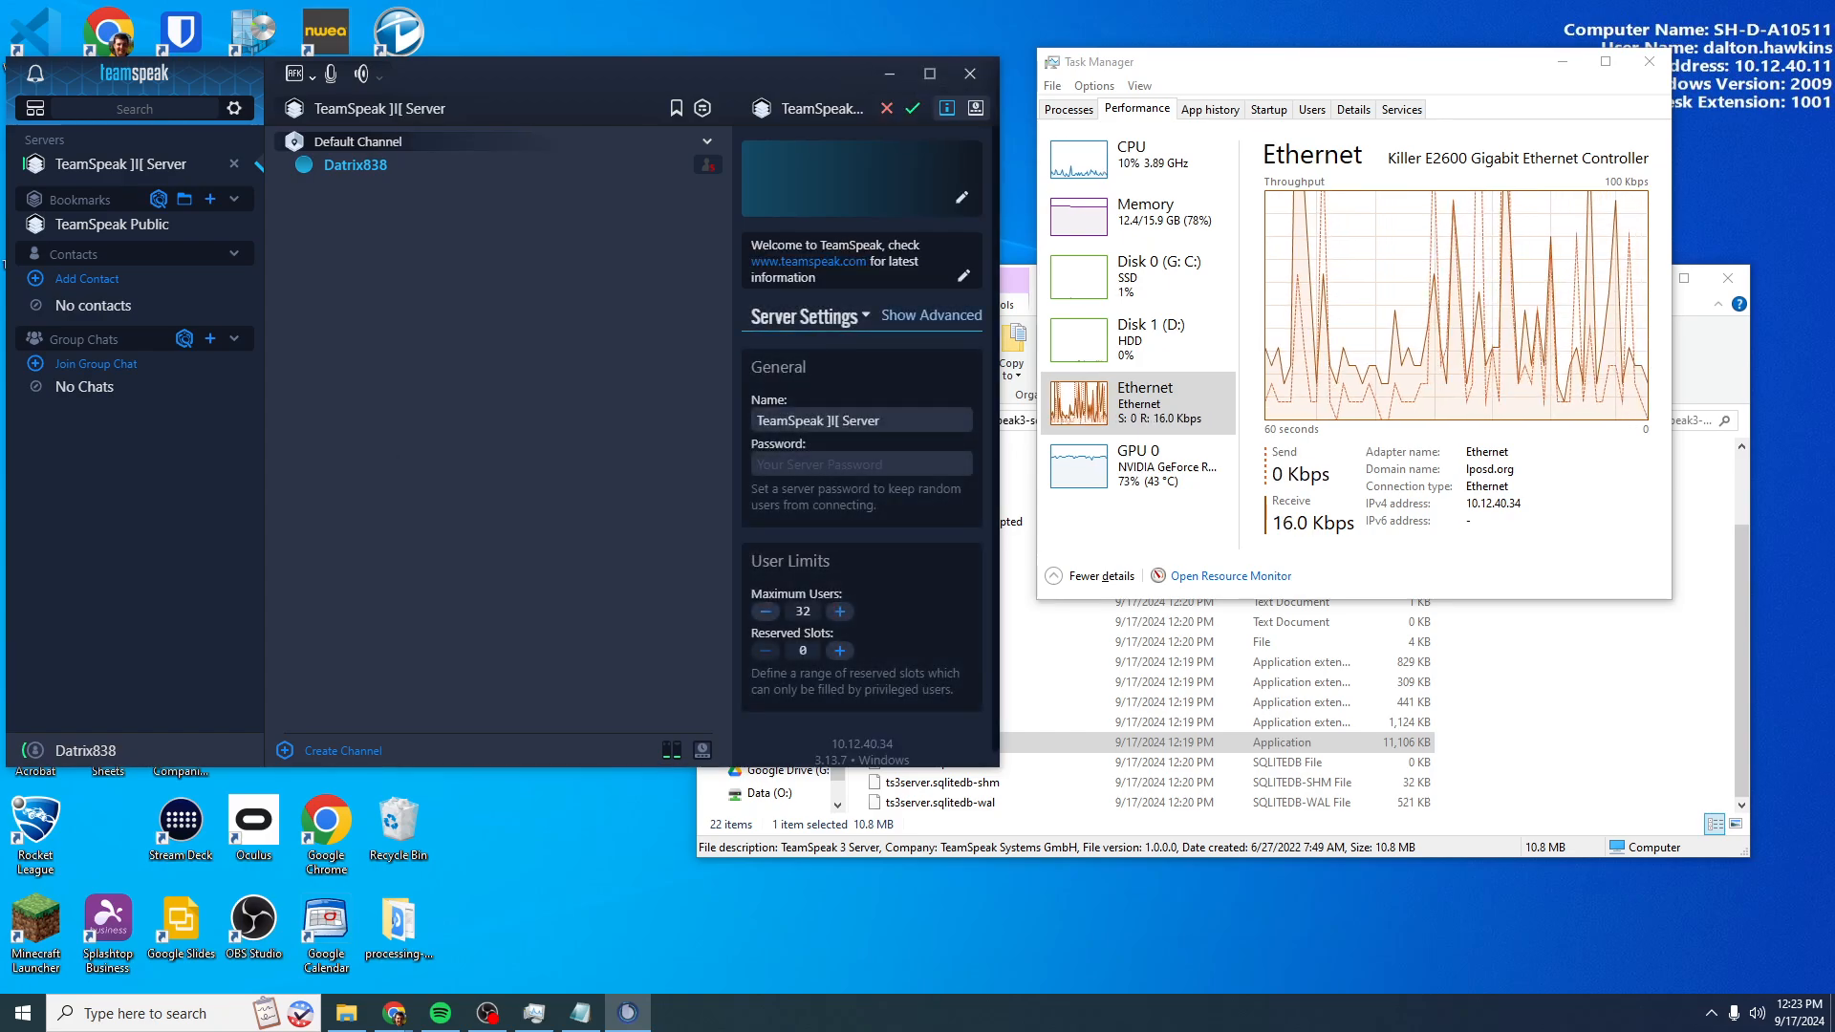
{"action": "left_click", "coordinate": [860, 421]}
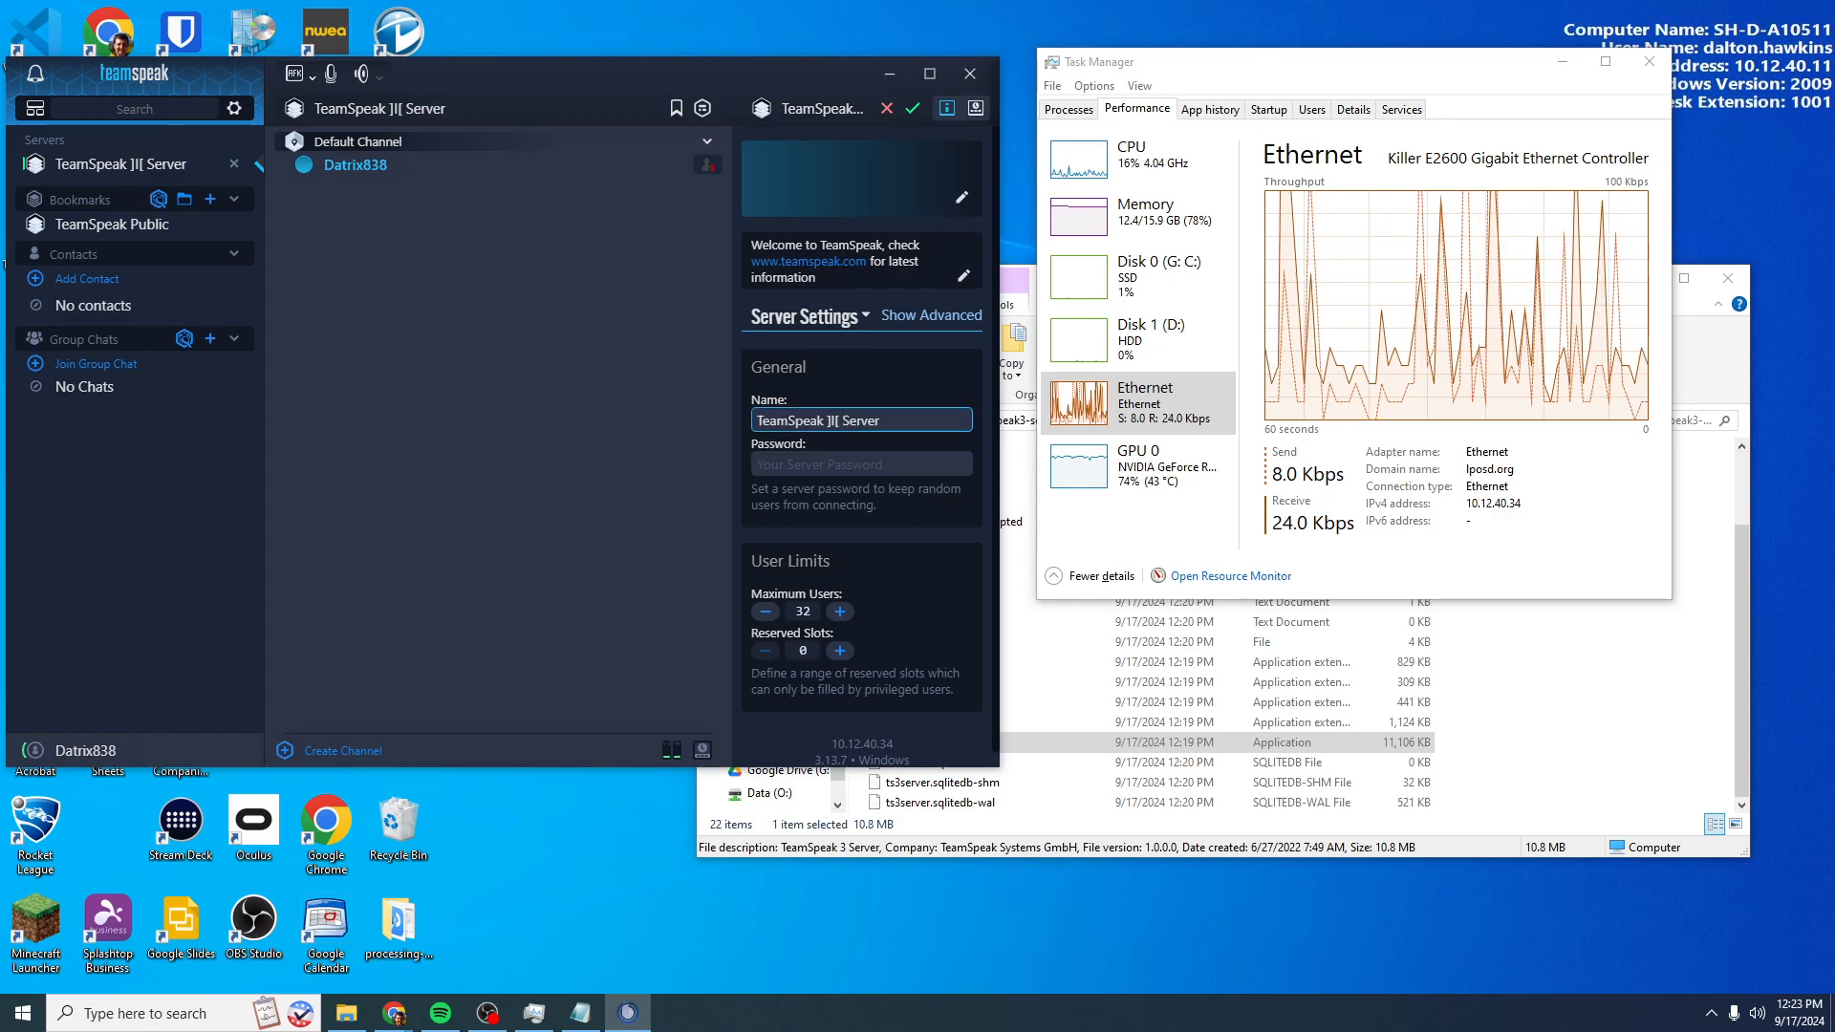
{"action": "key", "text": "ctrl+a"}
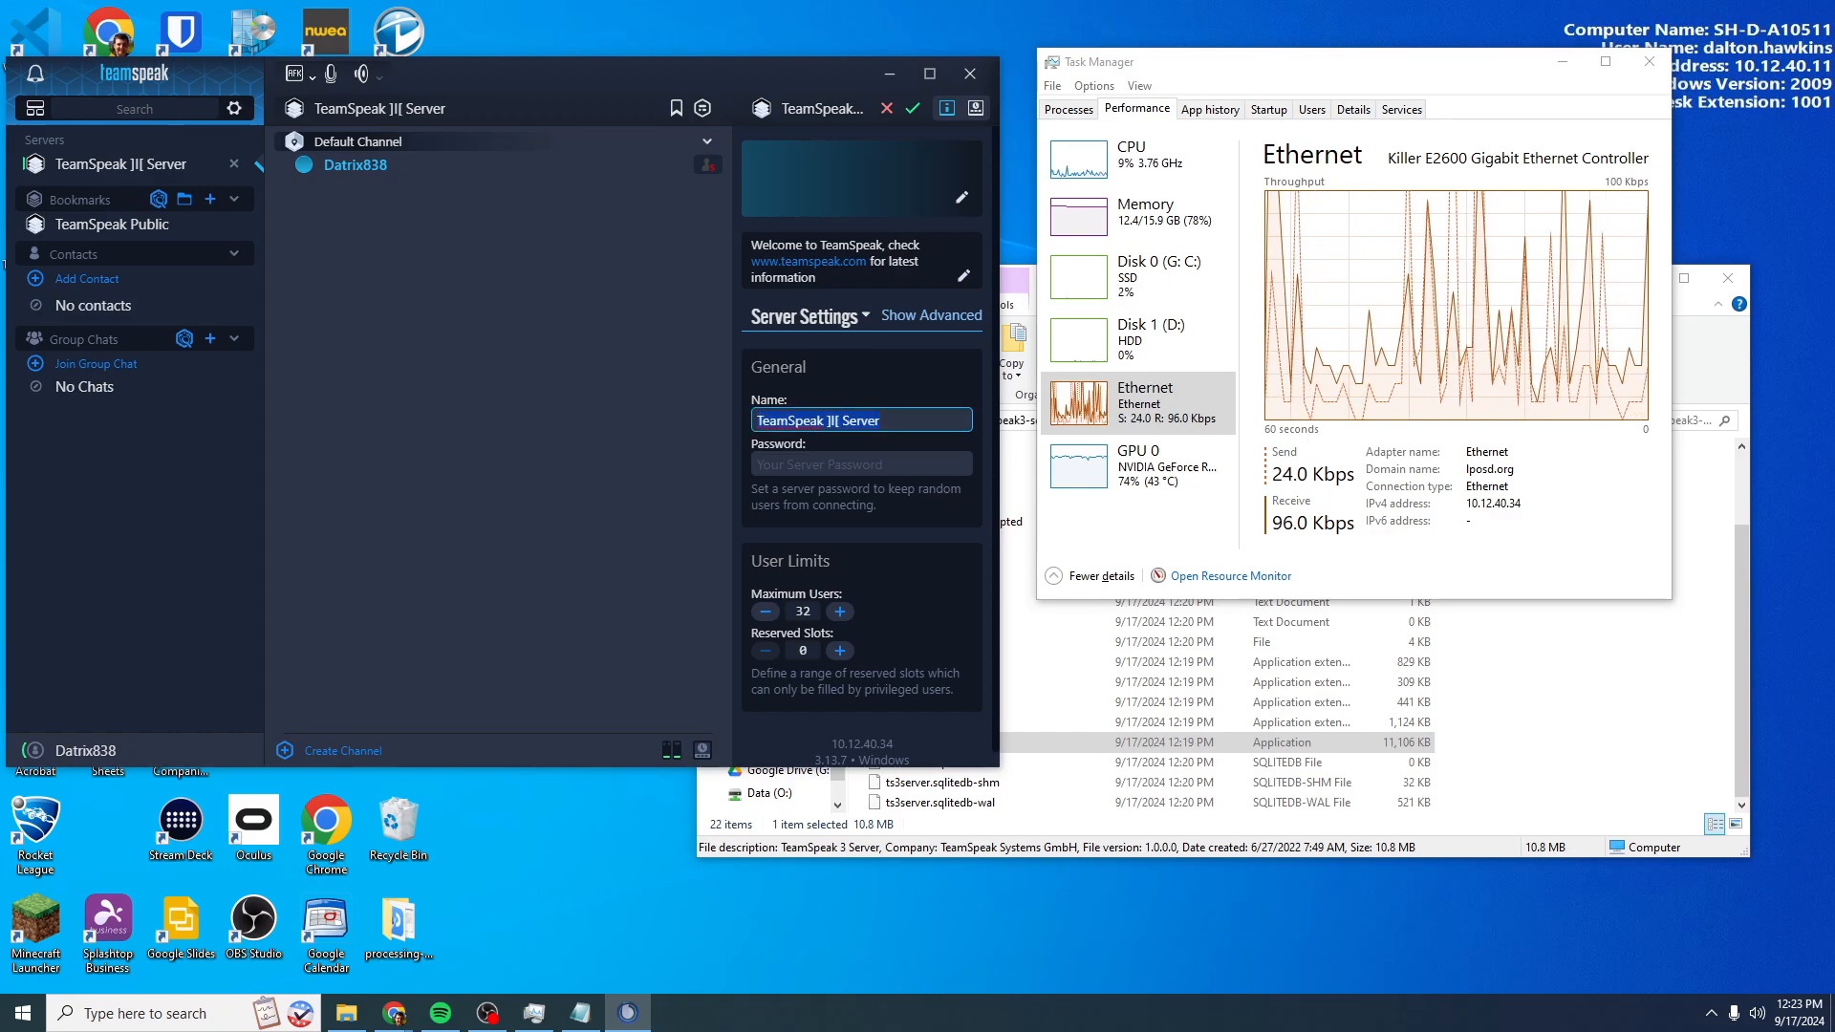
{"action": "type", "text": "S"}
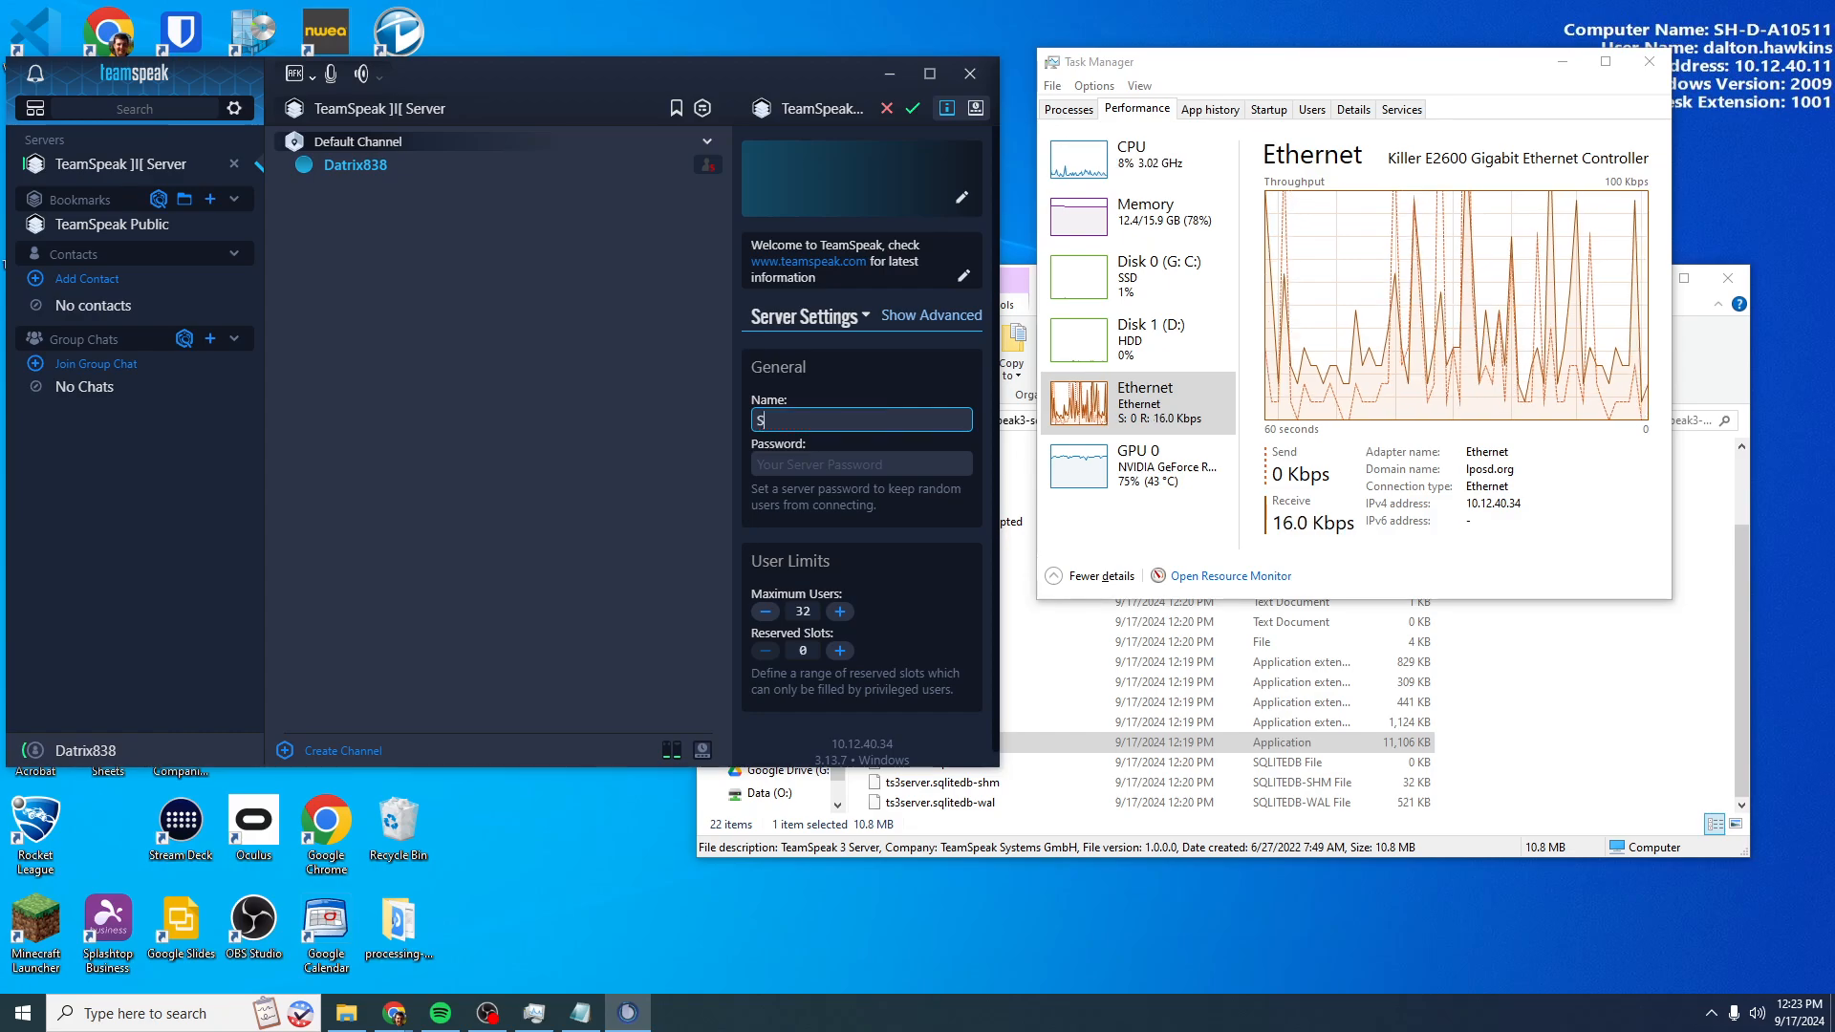
{"action": "type", "text": "an"}
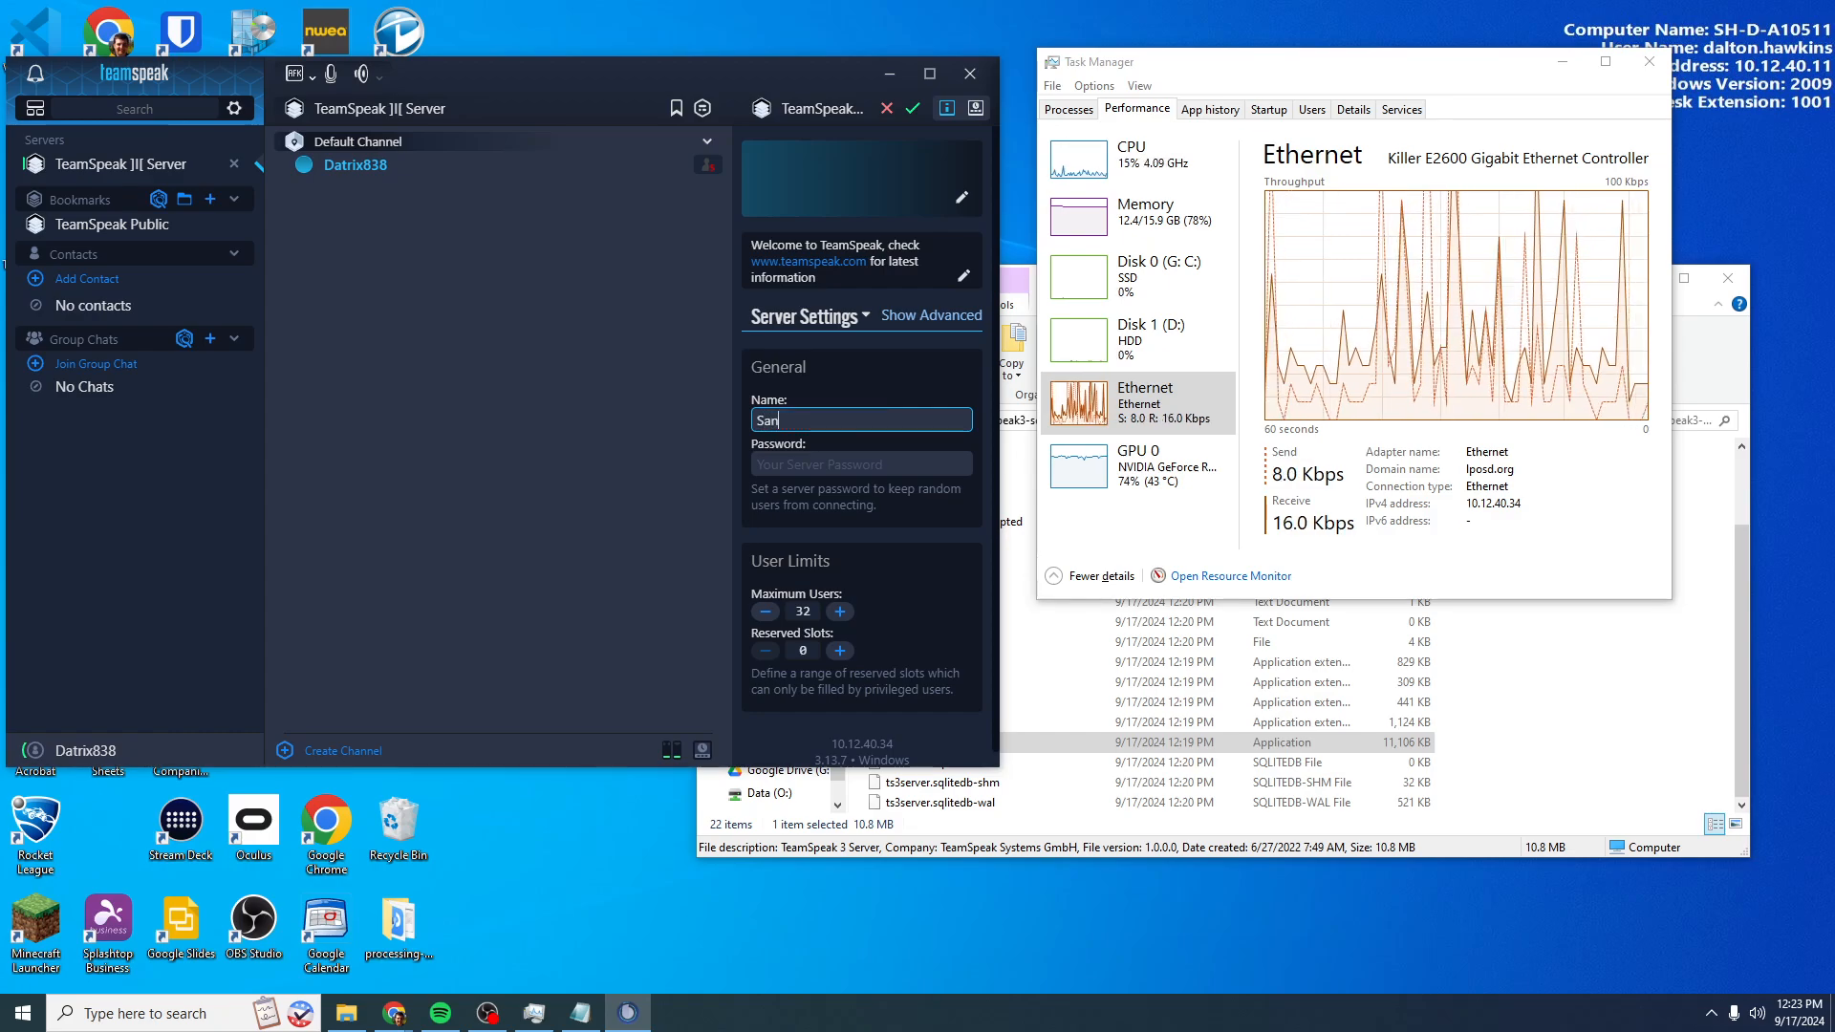
{"action": "type", "text": "dpoint Espor"}
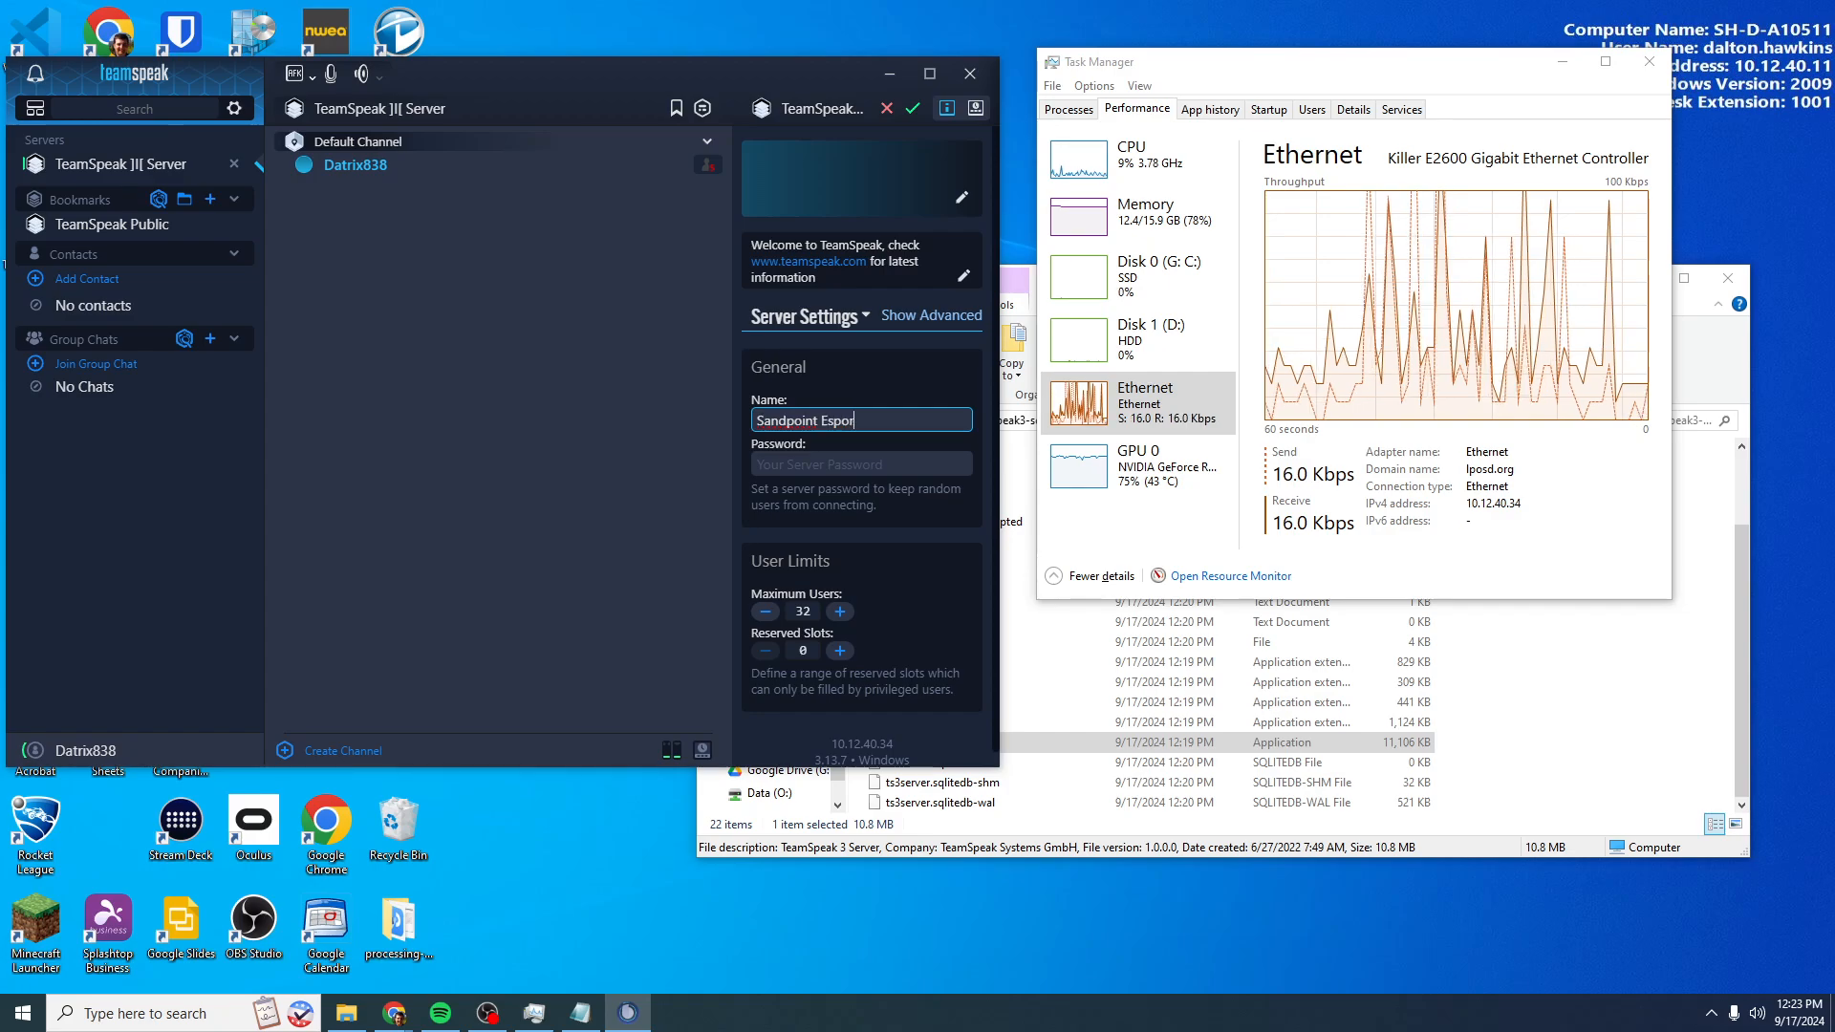
{"action": "type", "text": "ts"}
{"action": "left_click", "coordinate": [862, 464]}
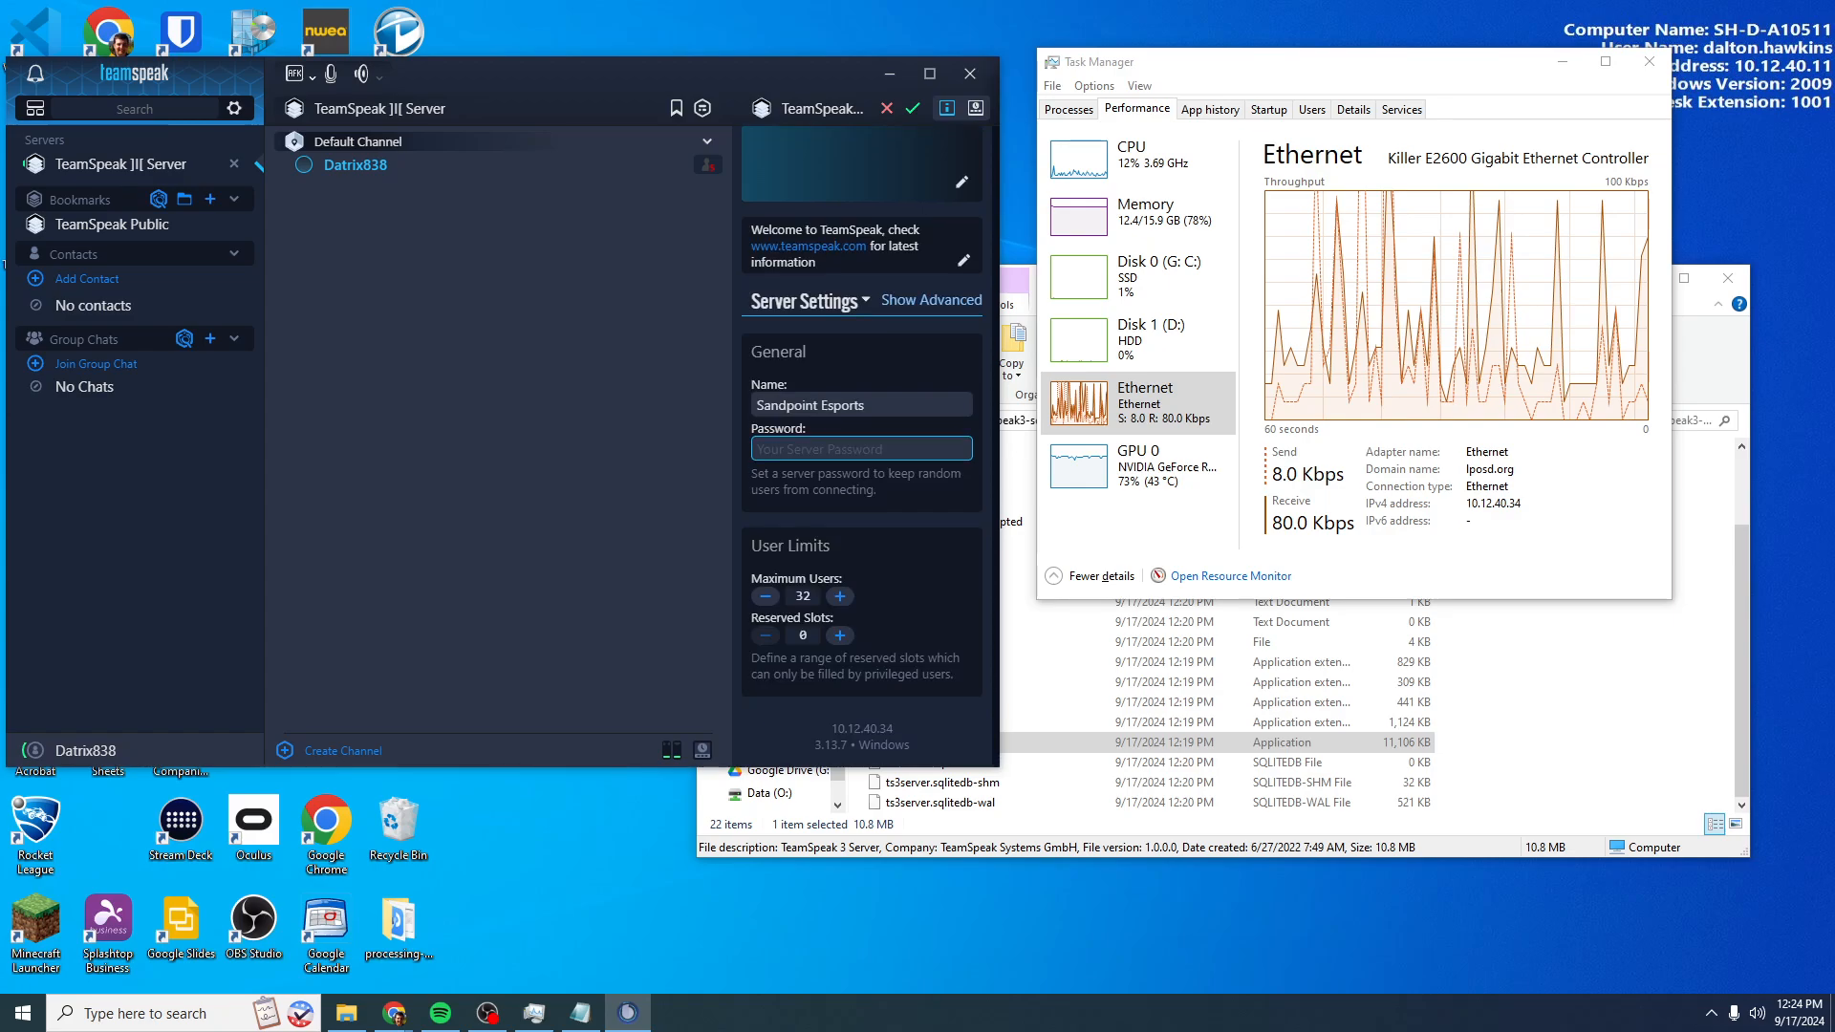
{"action": "left_click", "coordinate": [913, 108]}
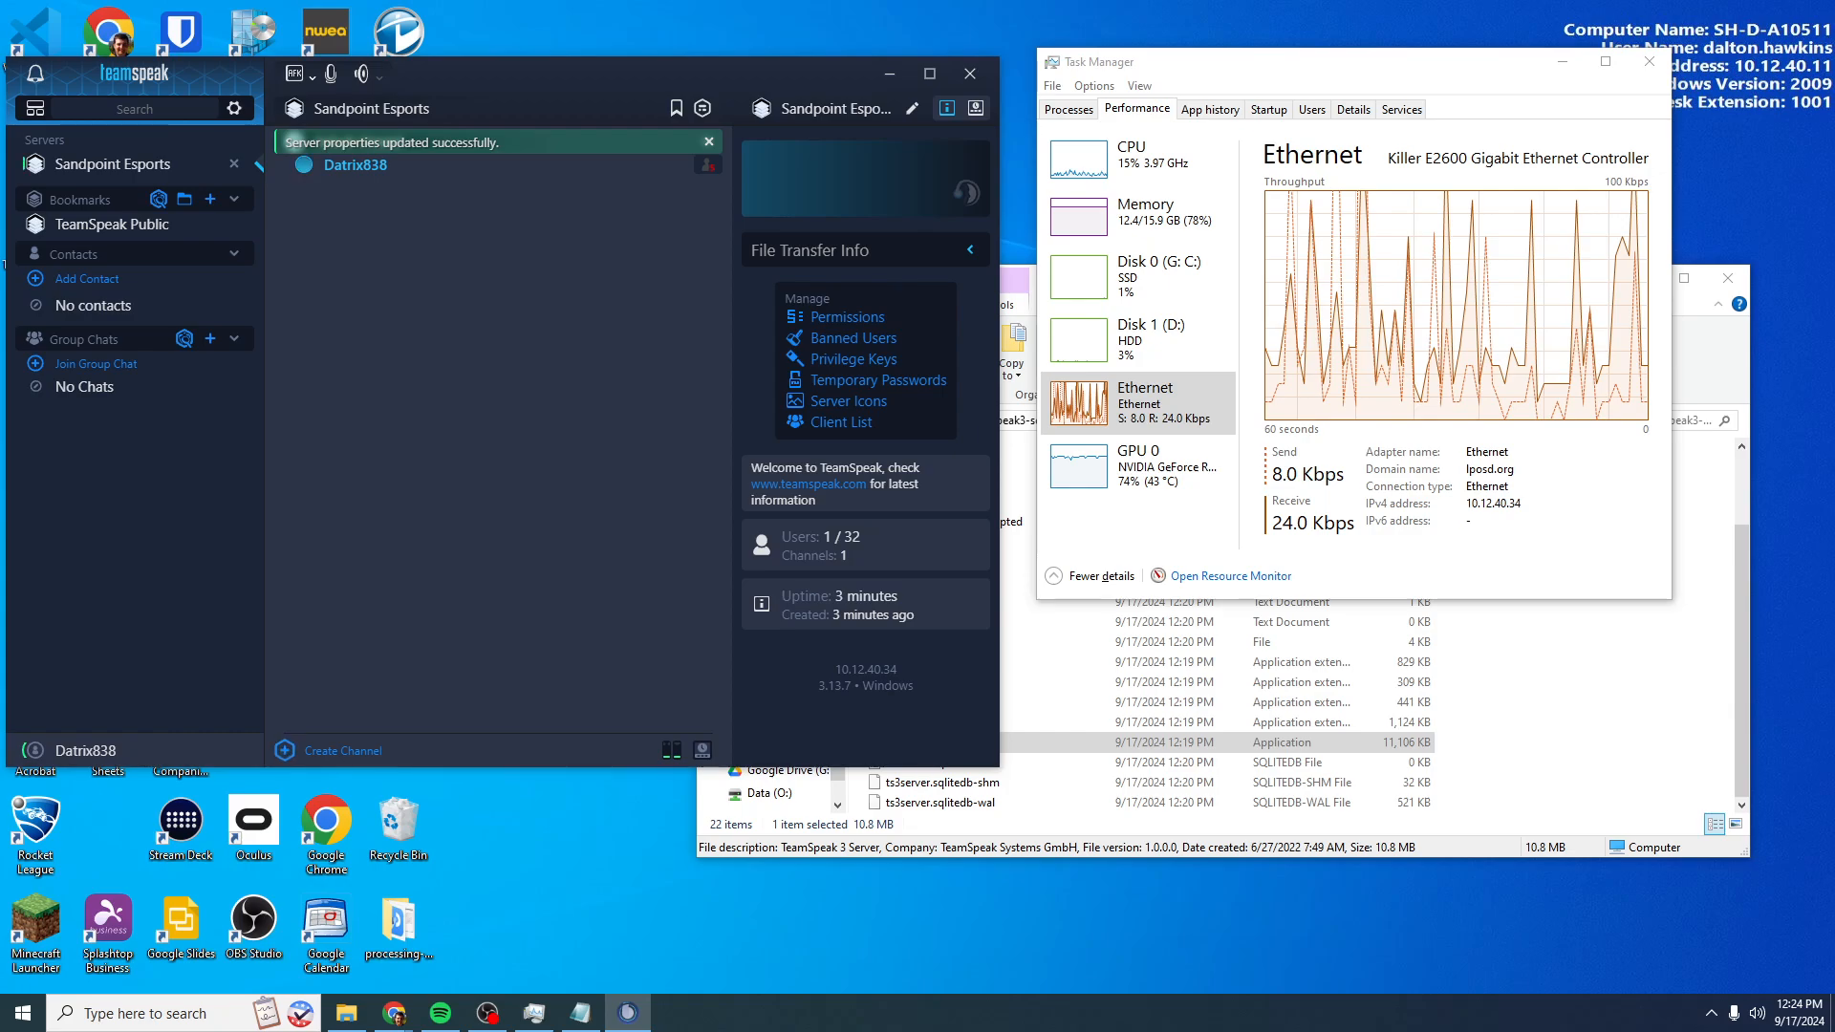
{"action": "left_click", "coordinate": [285, 751]}
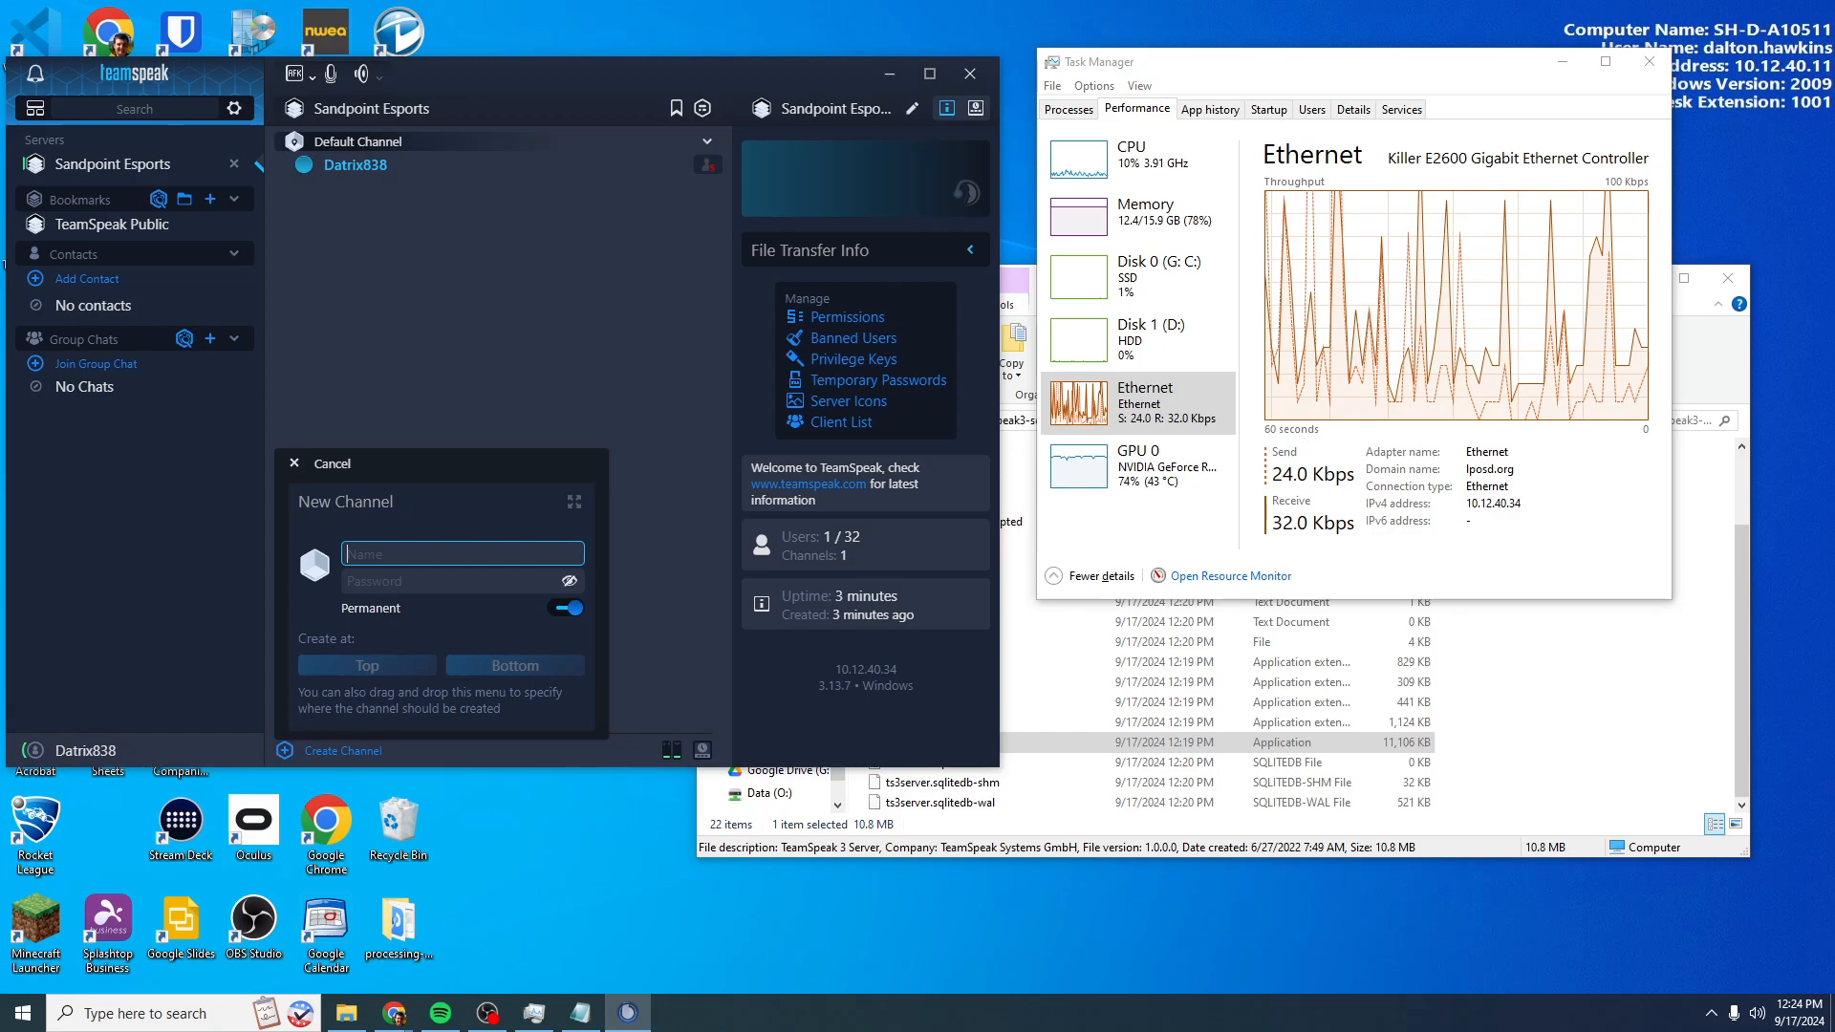
Create the HS Valorant channel, join it, and launch the TeamSpeak 3 Client.
{"action": "type", "text": "HS V"}
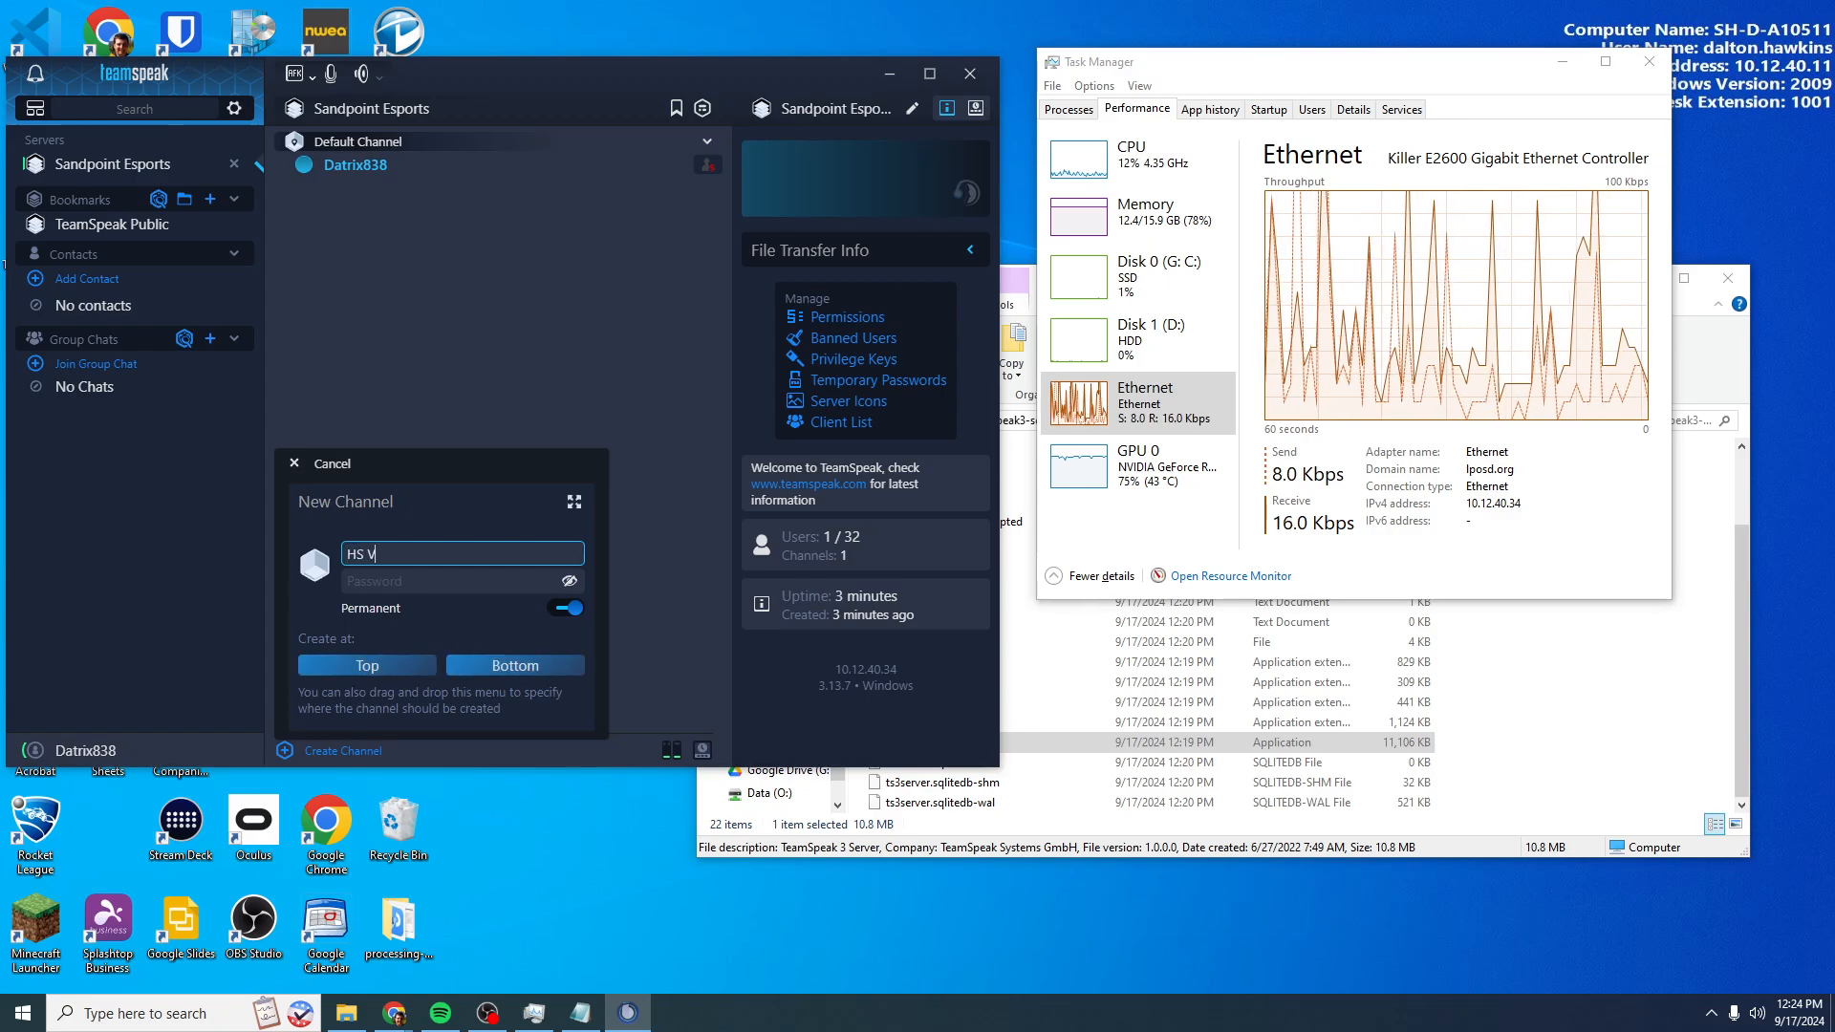
{"action": "type", "text": "alorant"}
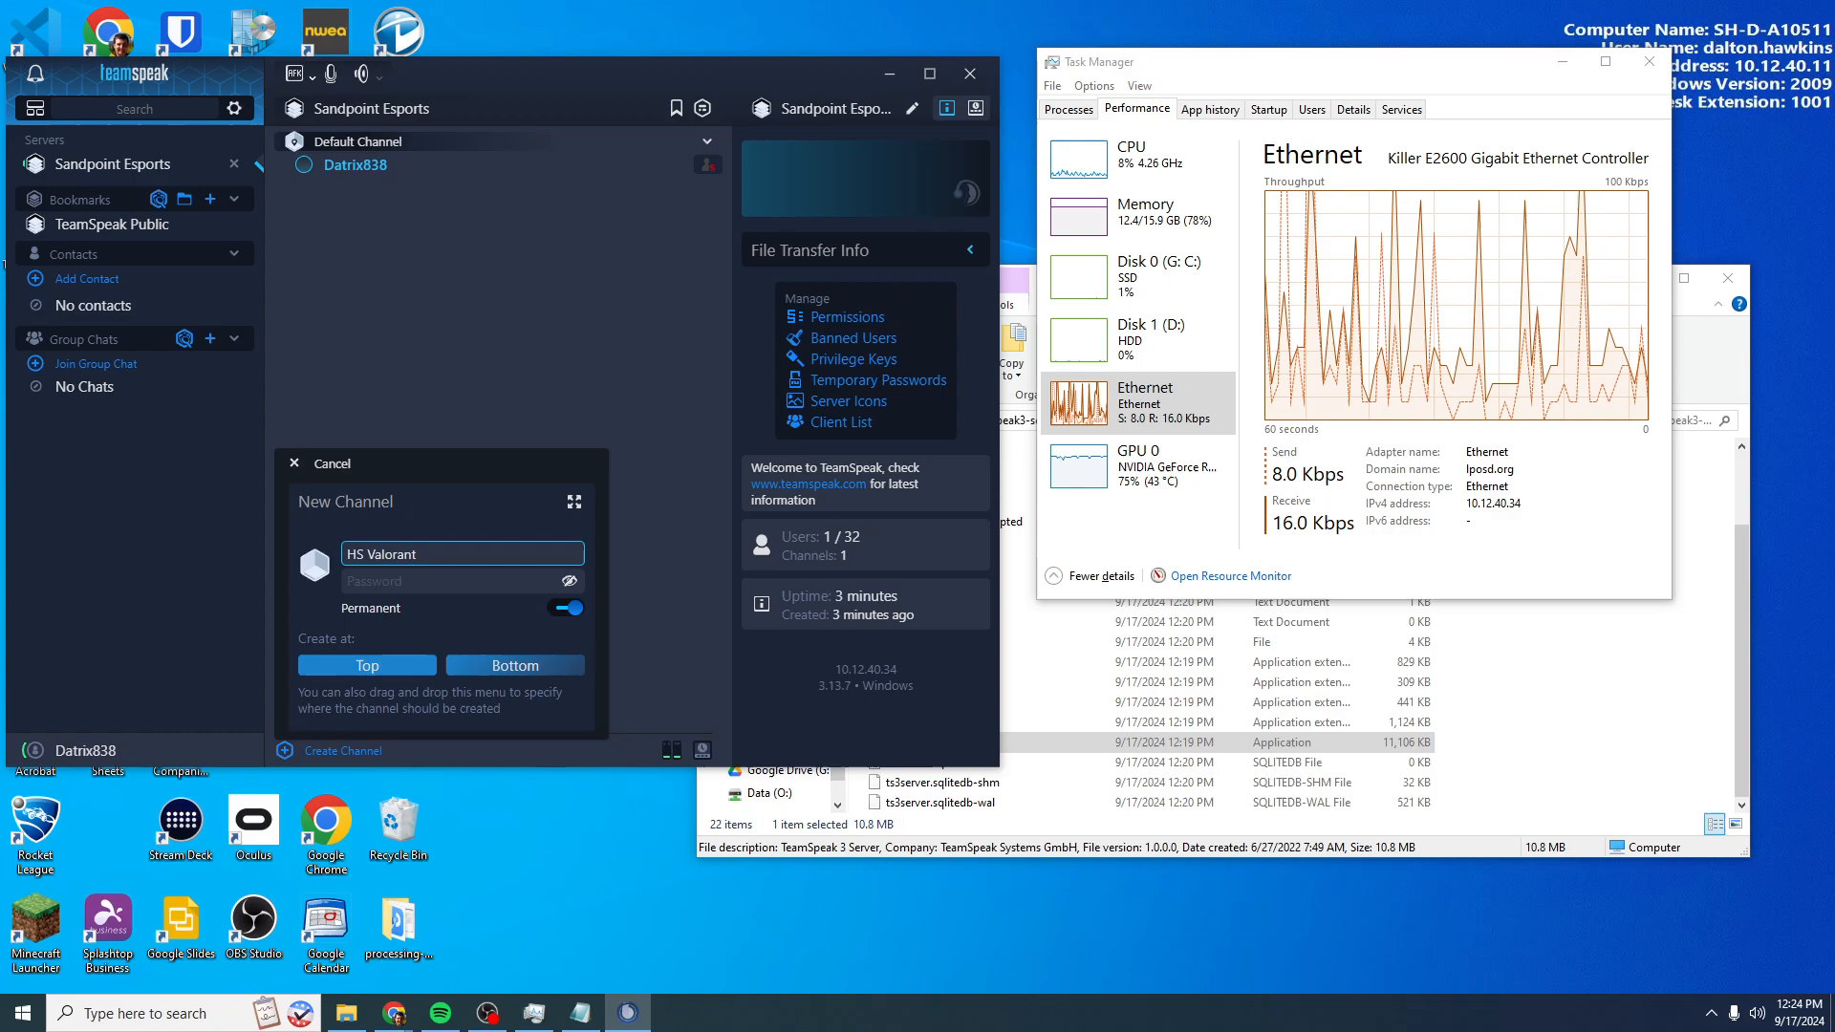
{"action": "key", "text": "Return"}
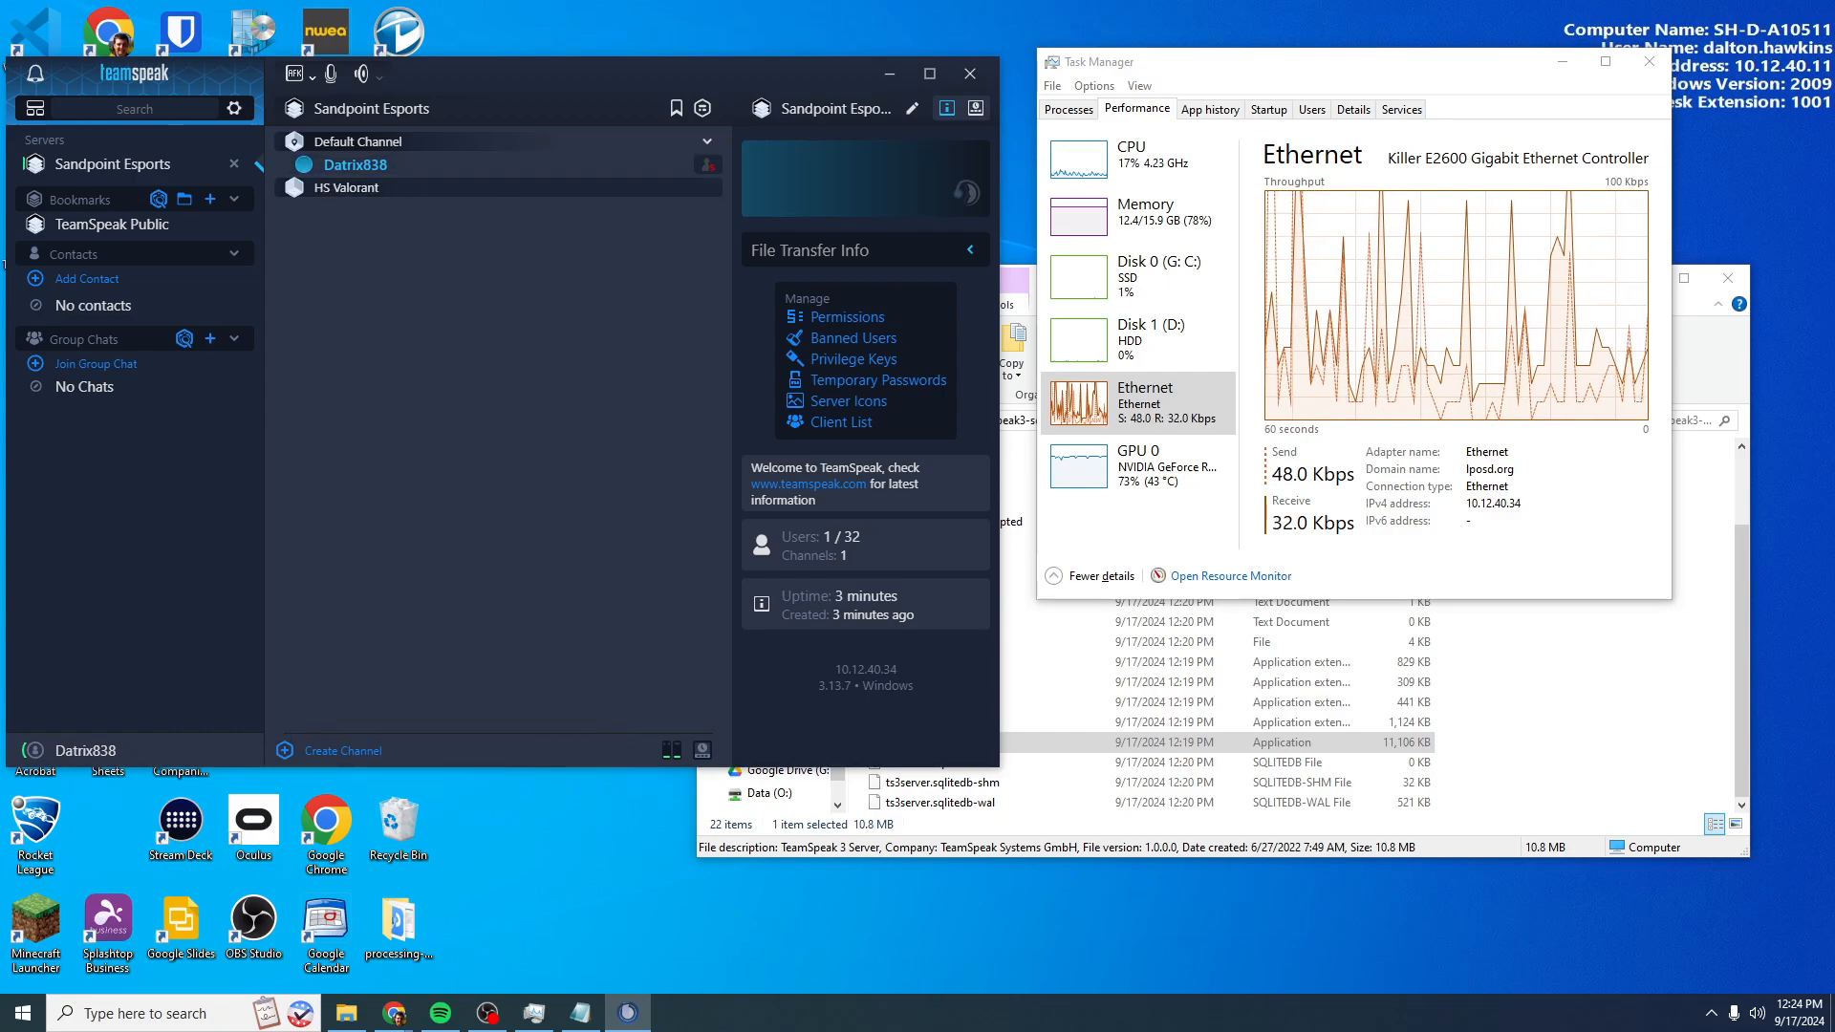
{"action": "double_click", "coordinate": [346, 188]}
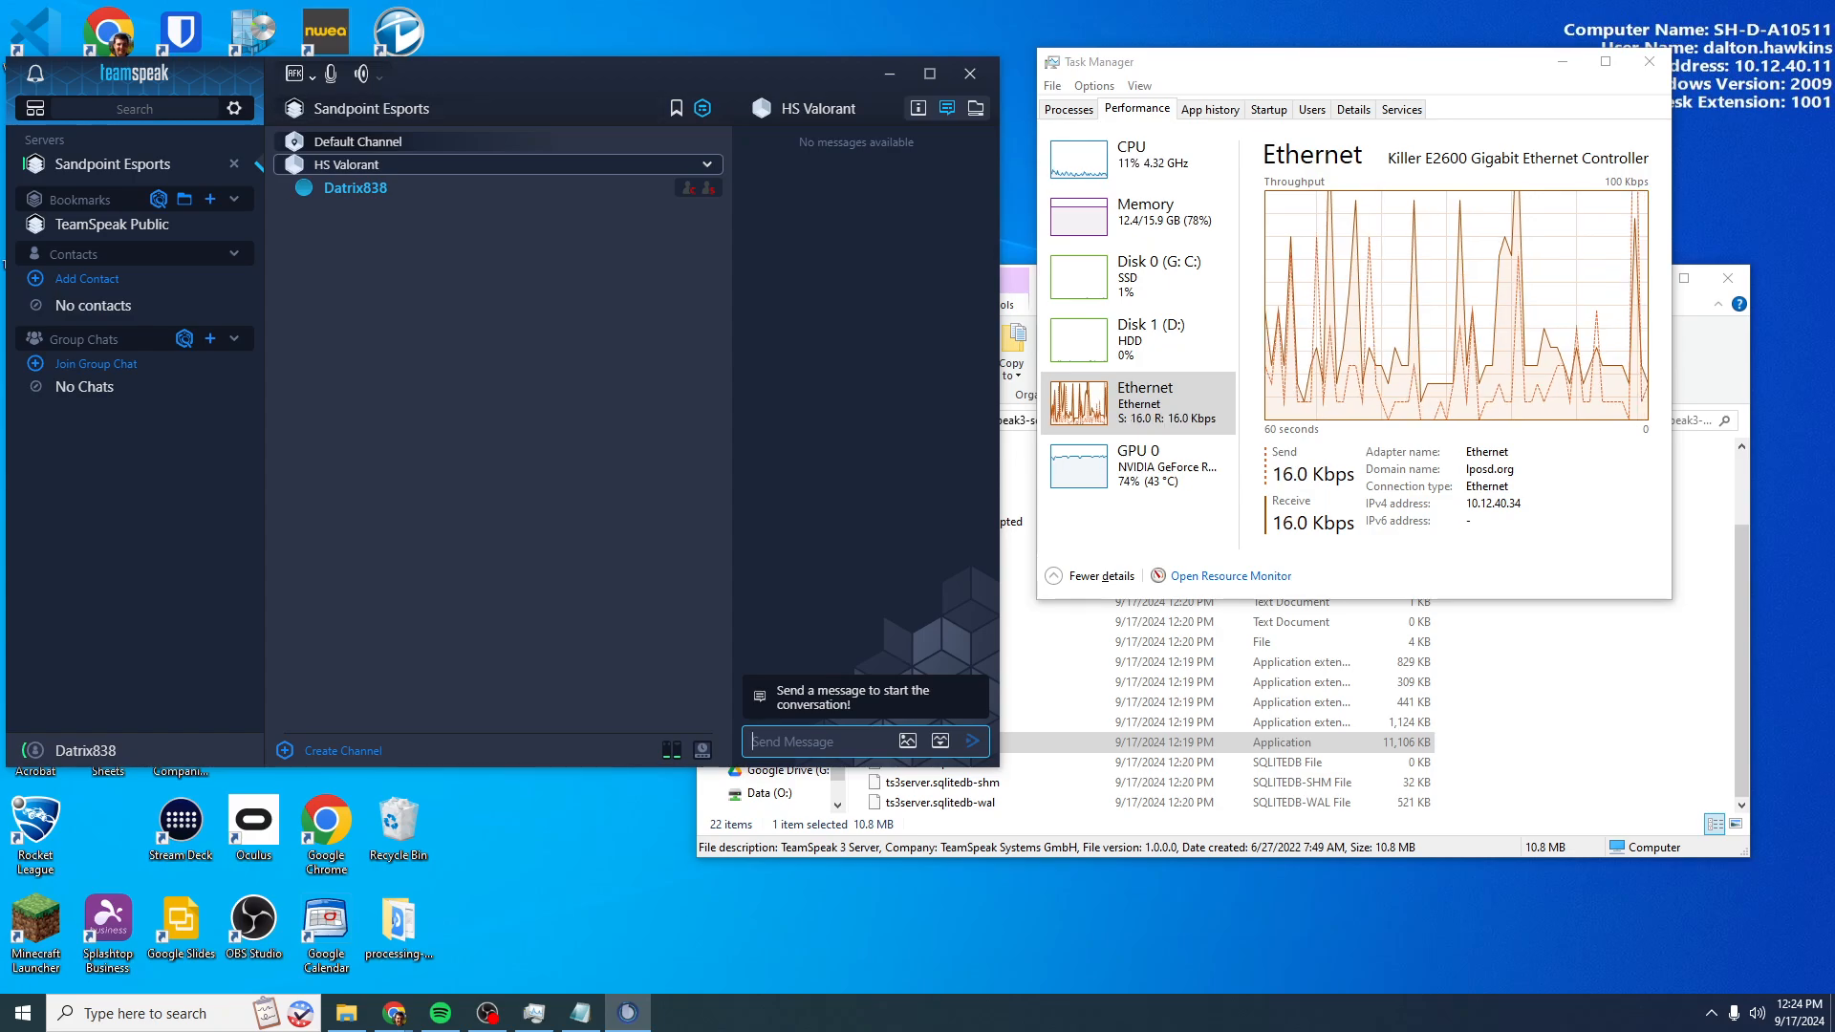
{"action": "left_click_drag", "start_coordinate": [459, 73], "coordinate": [1041, 125]}
{"action": "double_click", "coordinate": [180, 635]}
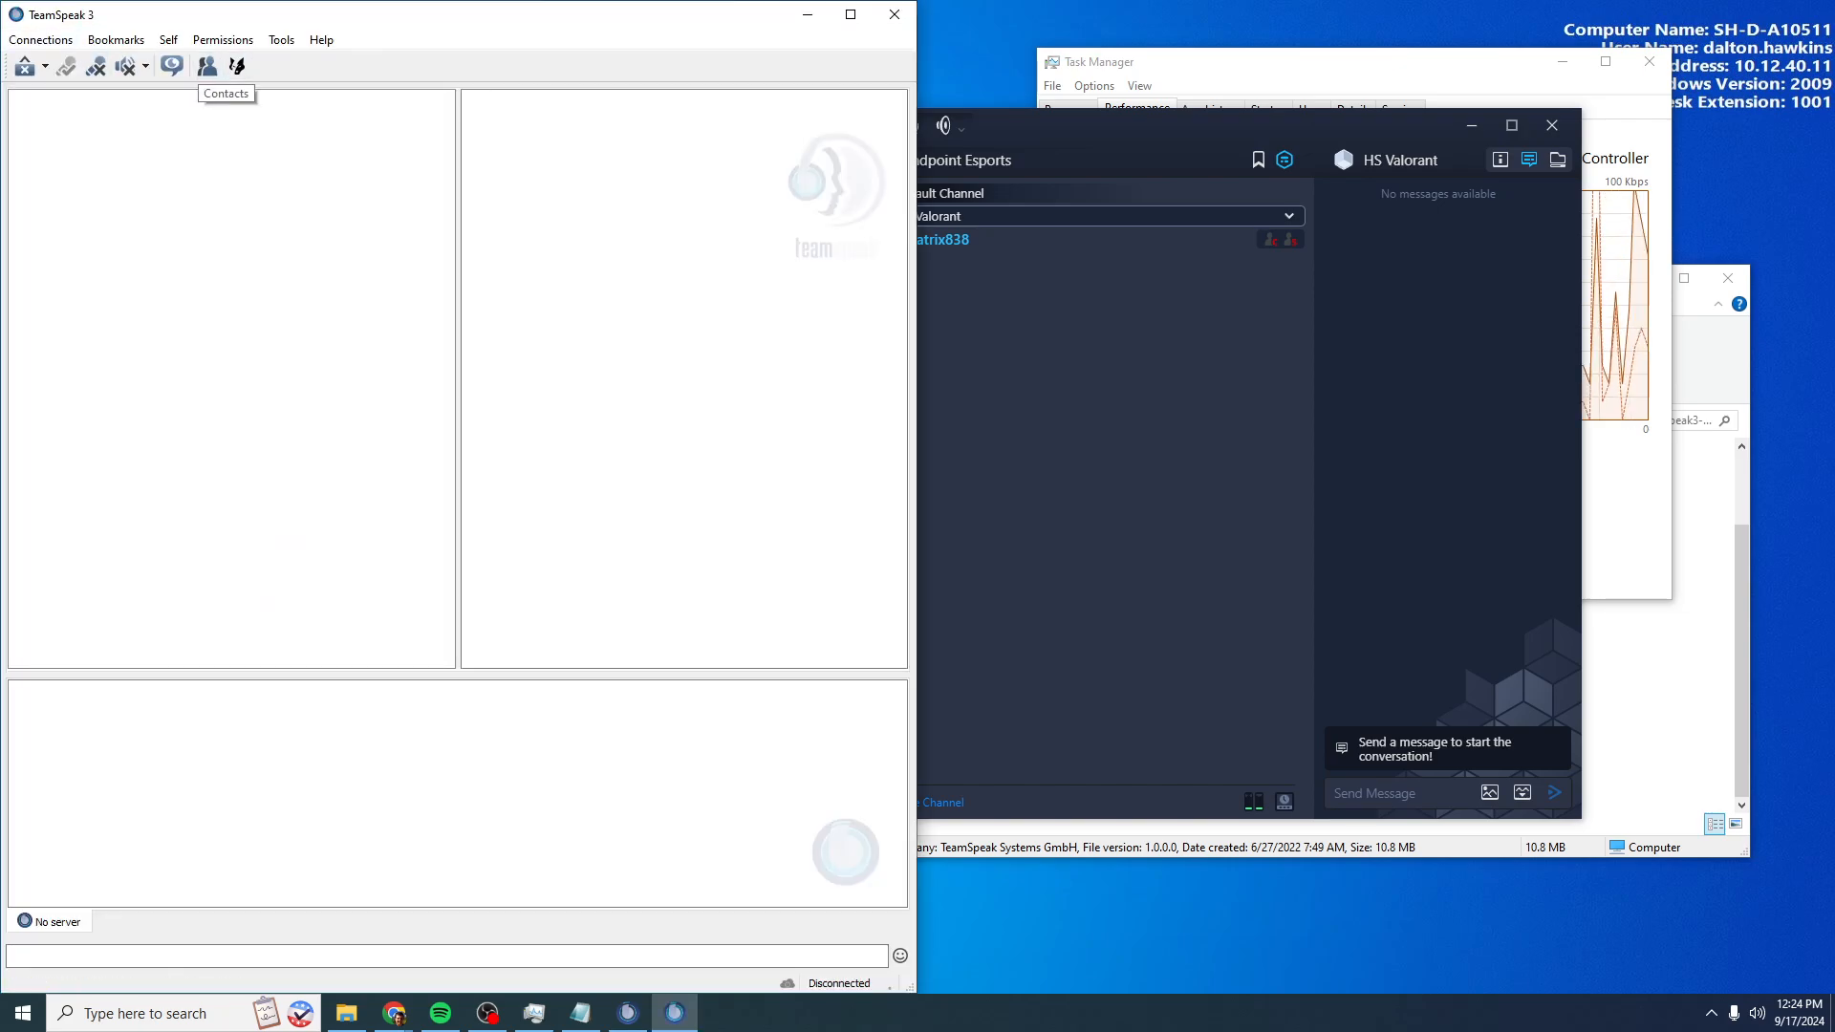
Bring up the client's Connect form with server address 10.12.40.34 and a nickname filled in.
{"action": "left_click", "coordinate": [281, 39]}
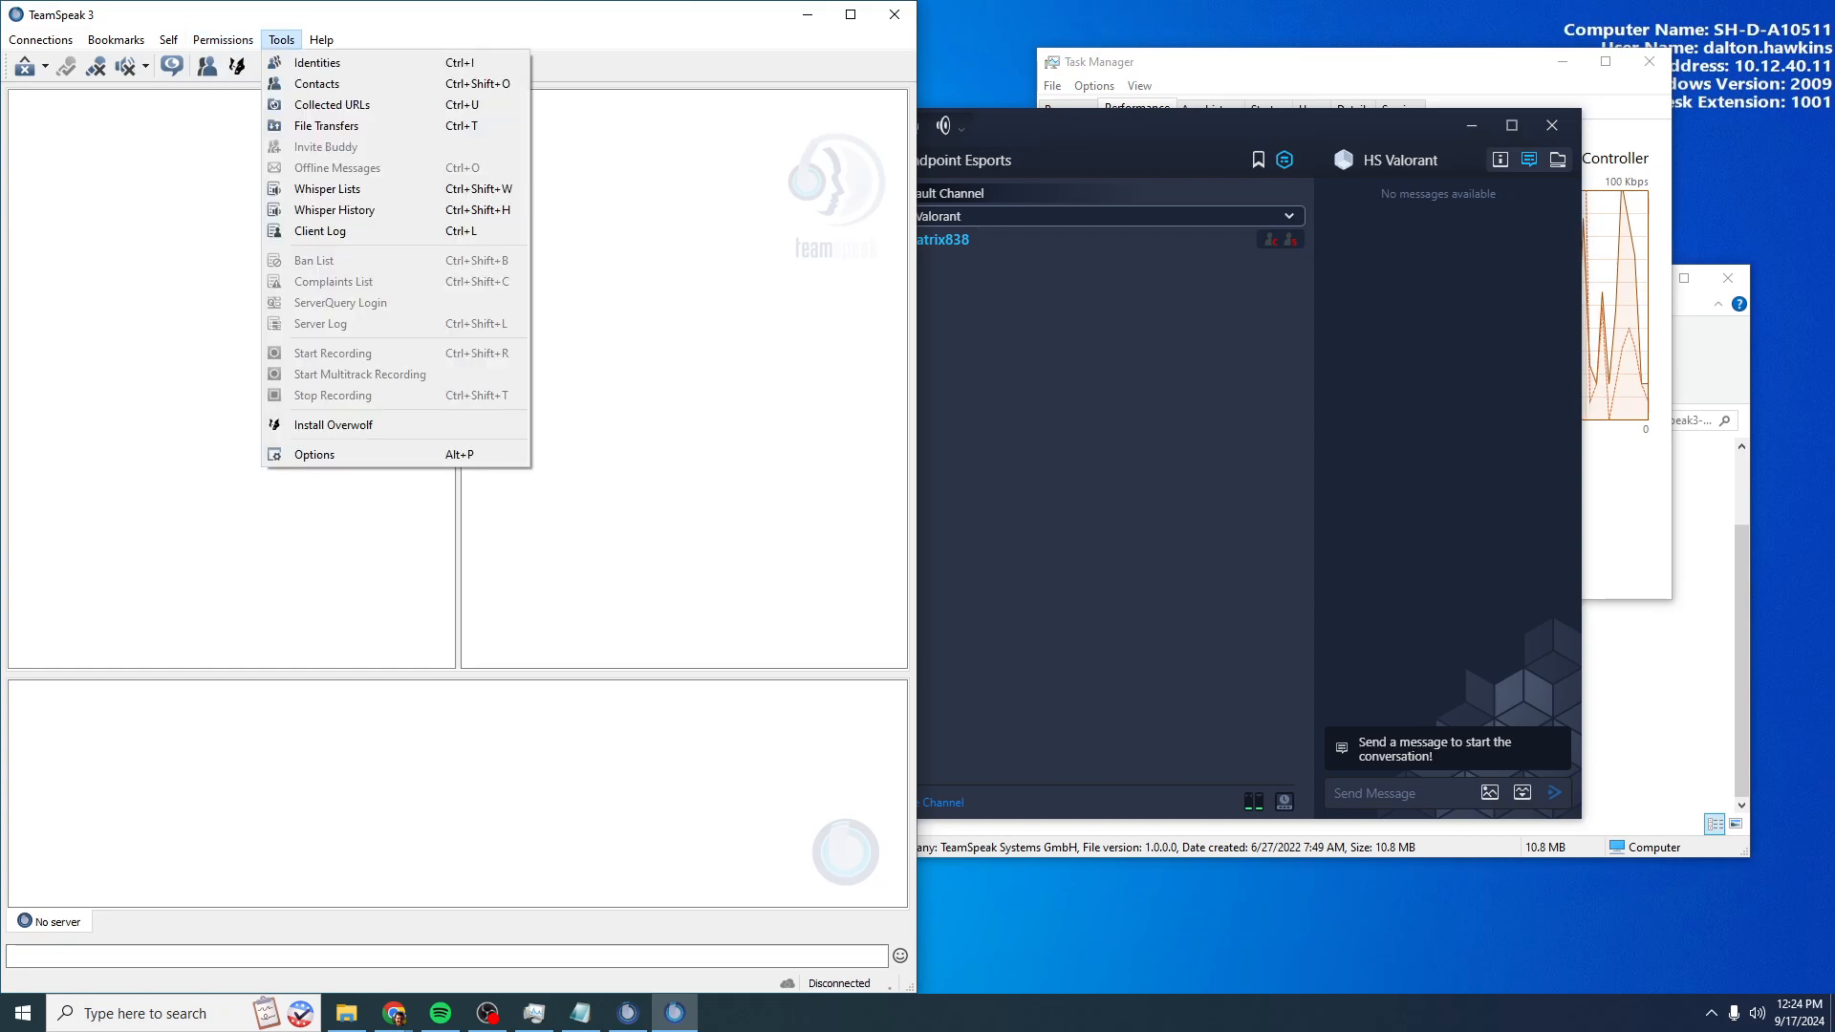
{"action": "left_click", "coordinate": [40, 39]}
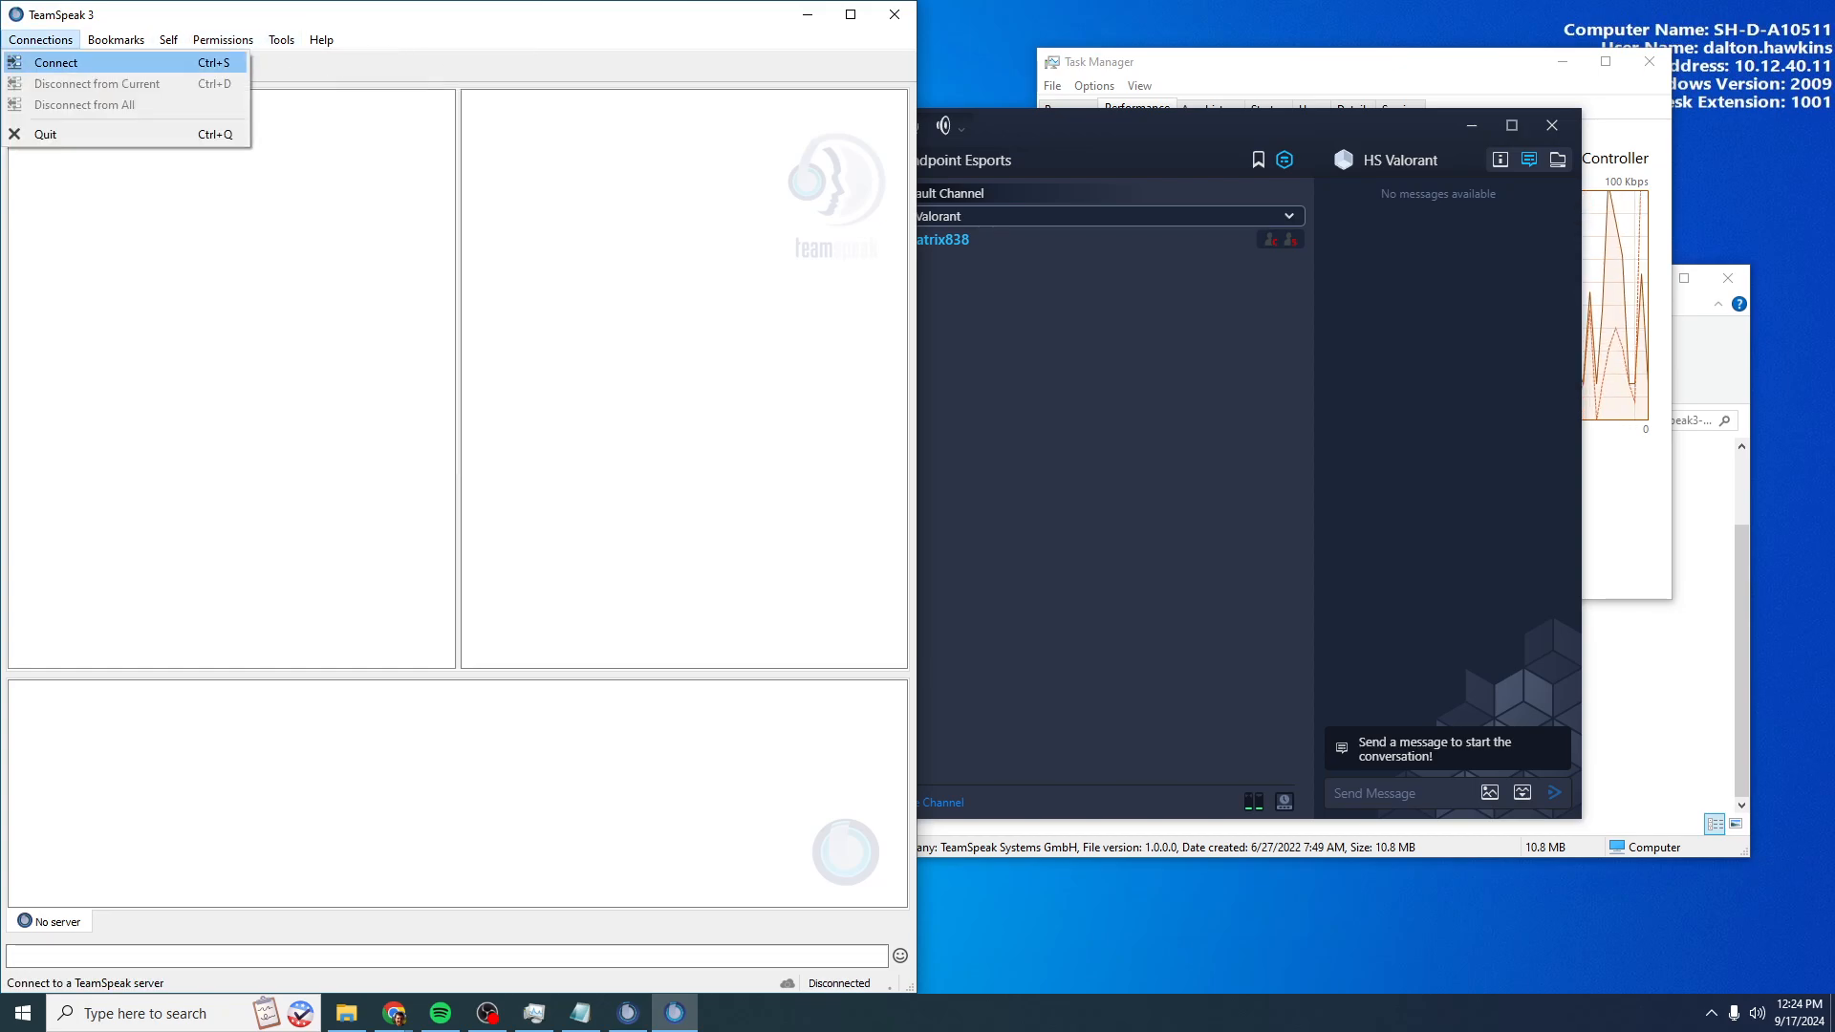
{"action": "left_click", "coordinate": [55, 62]}
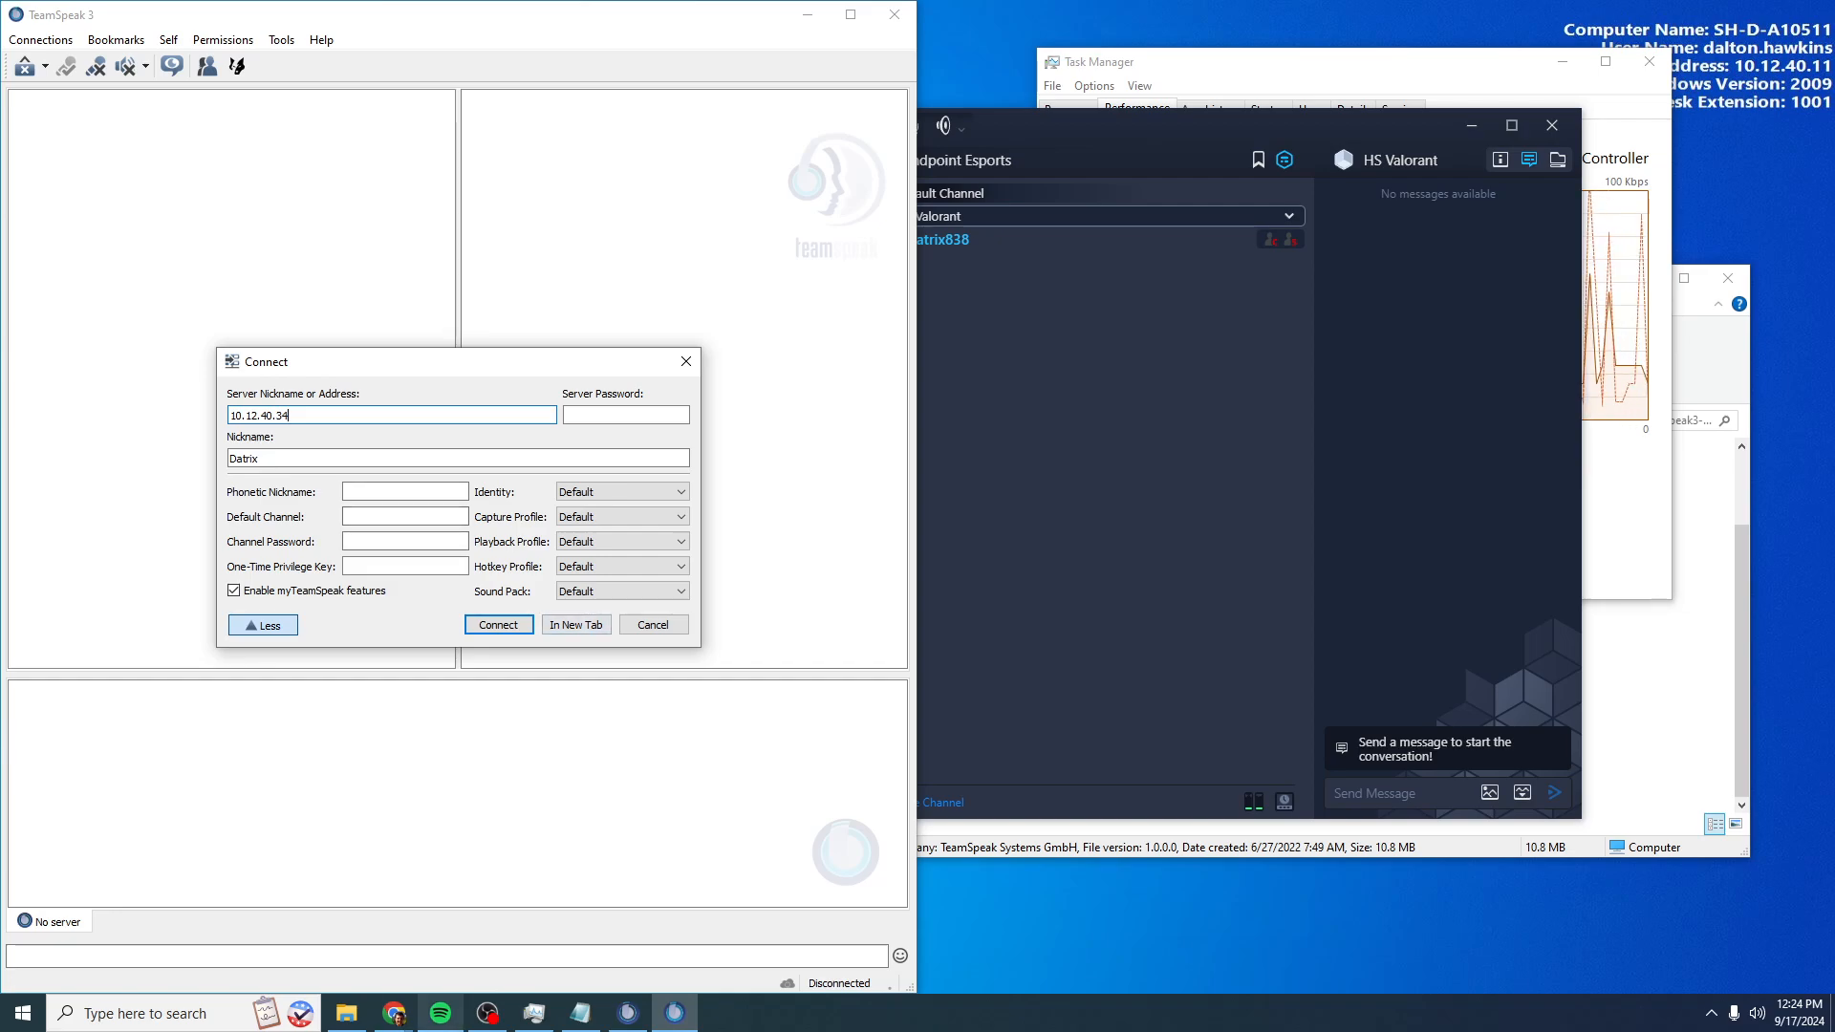
{"action": "left_click", "coordinate": [487, 1013]}
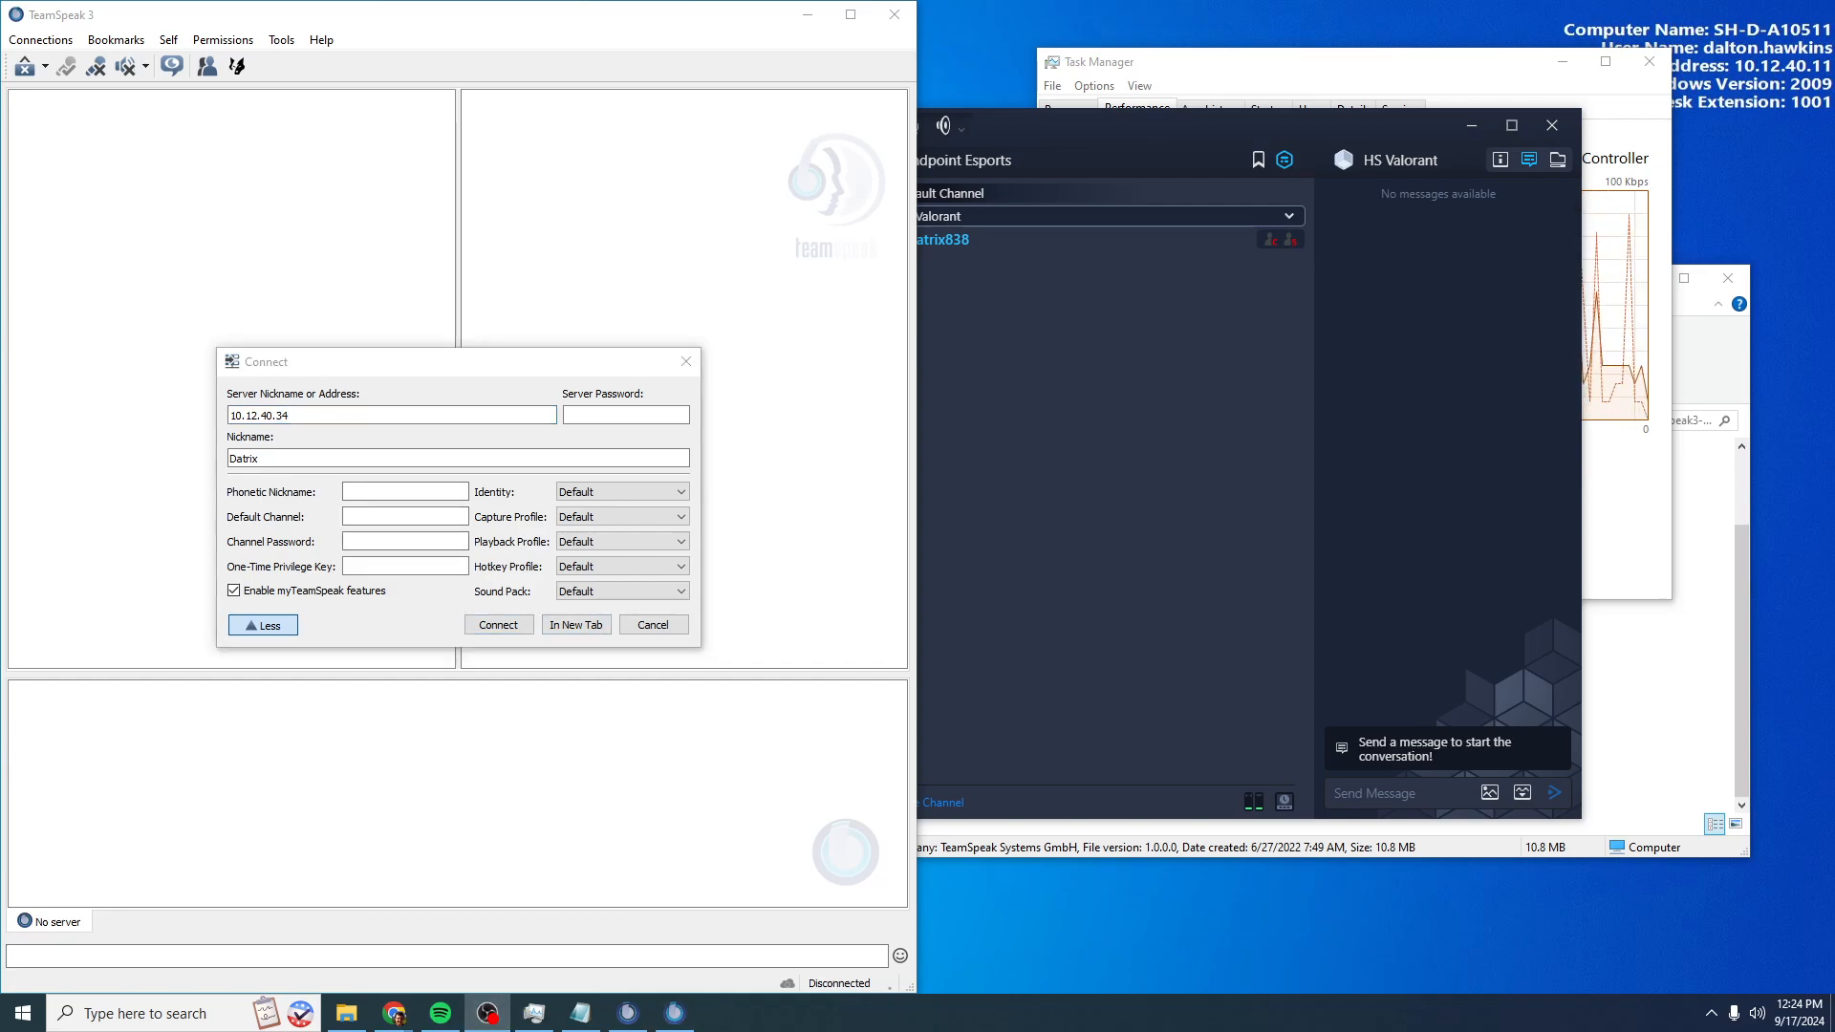